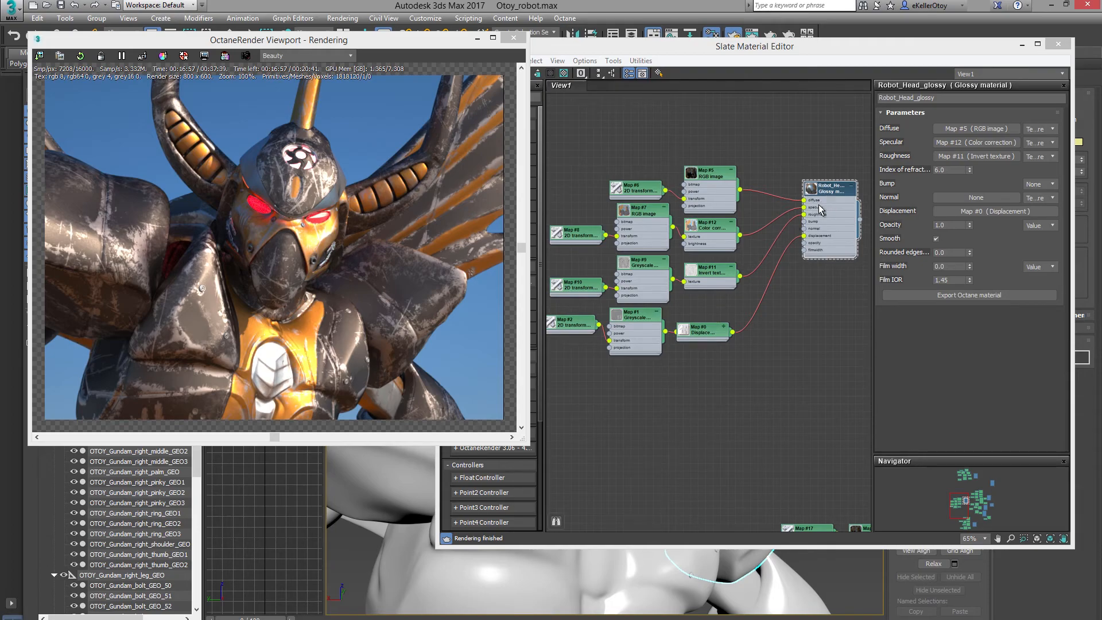
Examine the map nodes feeding the diffuse, specular, roughness and displacement inputs of the Robot_Head_glossy material
{"action": "middle_click_drag", "start_coordinate": [810, 277], "coordinate": [784, 286]}
{"action": "scroll", "coordinate": [769, 322], "scroll_direction": "up", "scroll_amount": 6}
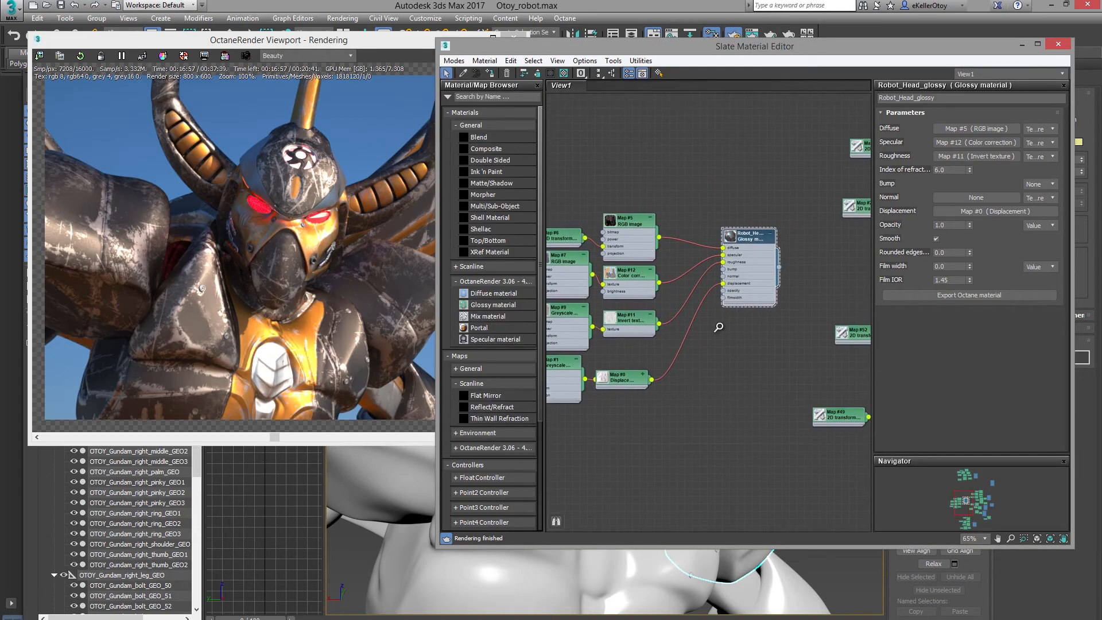
{"action": "scroll", "coordinate": [782, 329], "scroll_direction": "up", "scroll_amount": 1}
{"action": "middle_click_drag", "start_coordinate": [671, 366], "coordinate": [706, 366]}
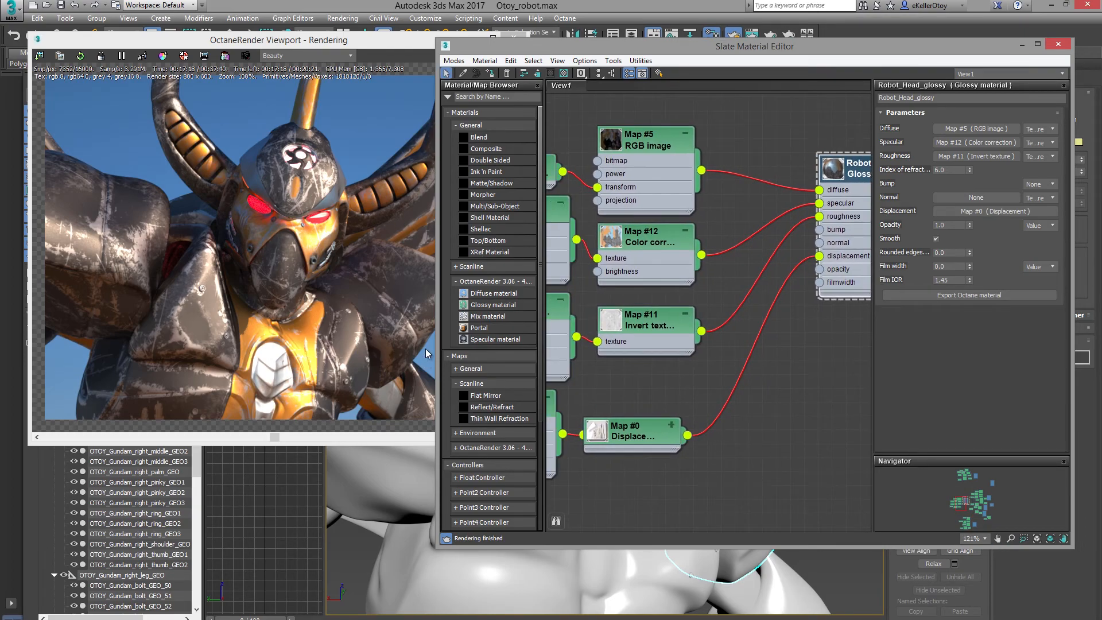
{"action": "middle_click_drag", "start_coordinate": [666, 309], "coordinate": [771, 355]}
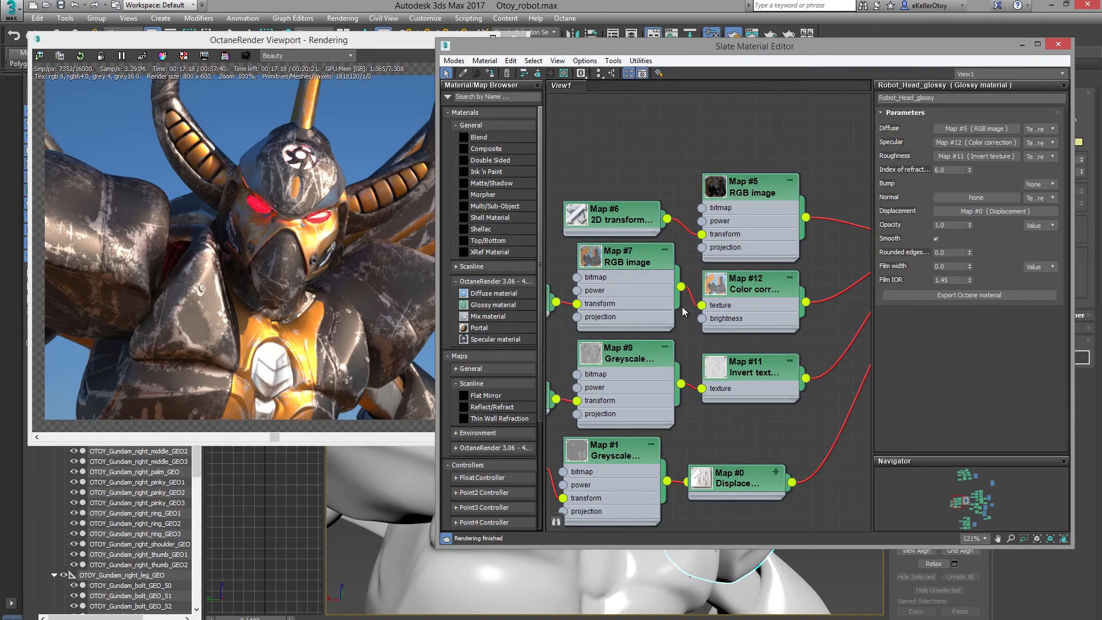
{"action": "scroll", "coordinate": [682, 306], "scroll_direction": "down", "scroll_amount": 5}
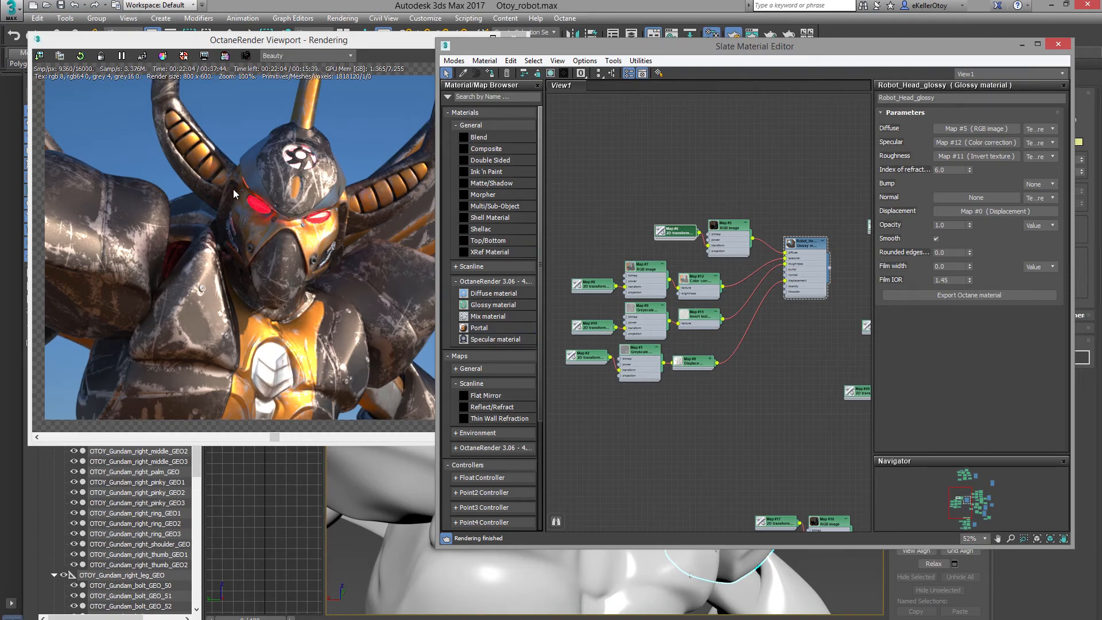
{"action": "middle_click_drag", "start_coordinate": [748, 259], "coordinate": [660, 323]}
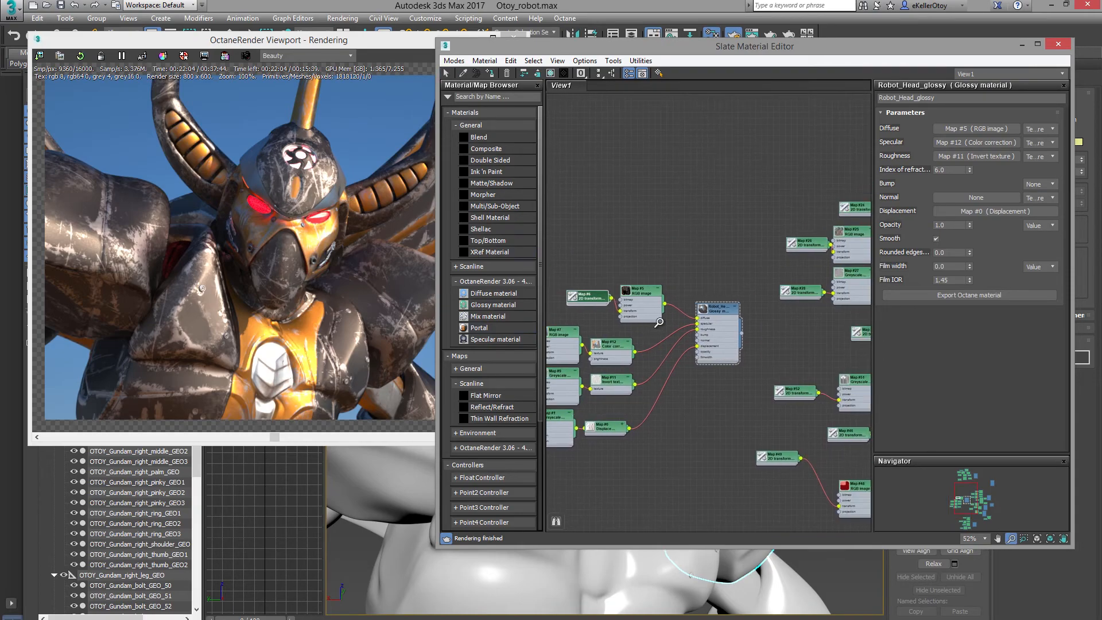
{"action": "scroll", "coordinate": [788, 417], "scroll_direction": "up", "scroll_amount": 9}
{"action": "scroll", "coordinate": [705, 315], "scroll_direction": "up", "scroll_amount": 3}
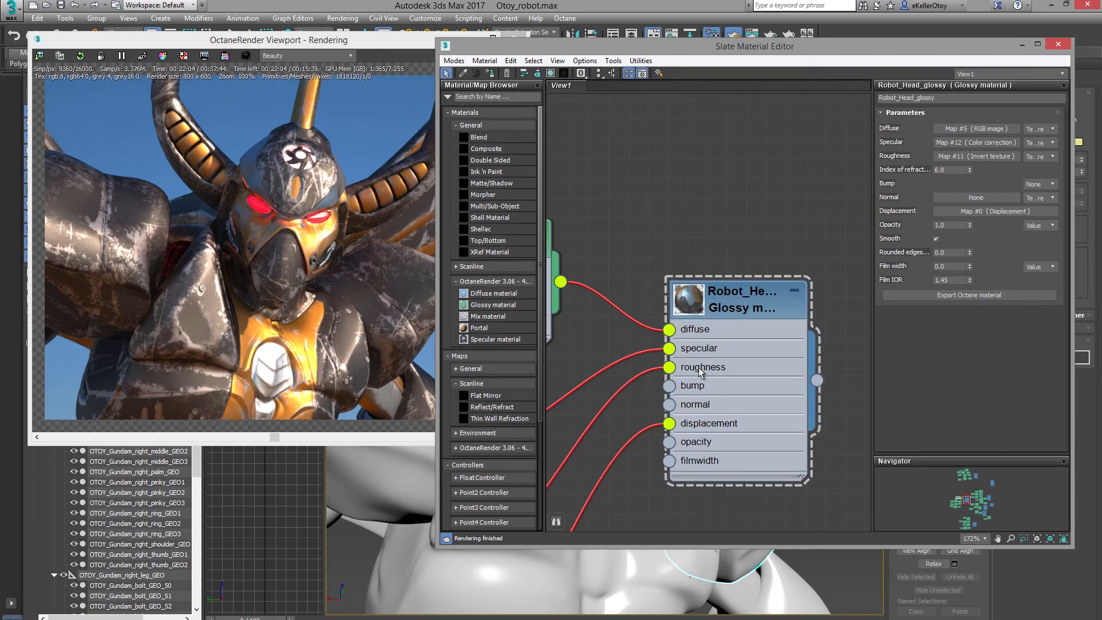
{"action": "middle_click_drag", "start_coordinate": [683, 339], "coordinate": [828, 343]}
{"action": "middle_click_drag", "start_coordinate": [748, 330], "coordinate": [729, 331]}
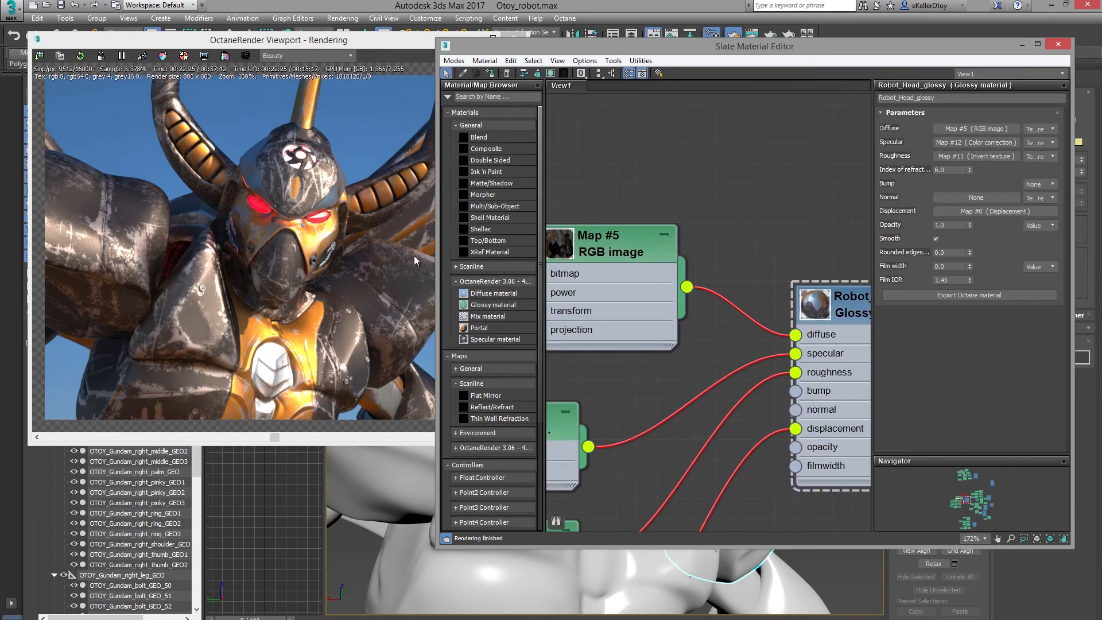
Shift the Map #5 RGB image node slightly and inspect the OTOY_Gundam_HEAD_Diffuse.png texture up close
{"action": "left_click_drag", "start_coordinate": [626, 246], "coordinate": [646, 246]}
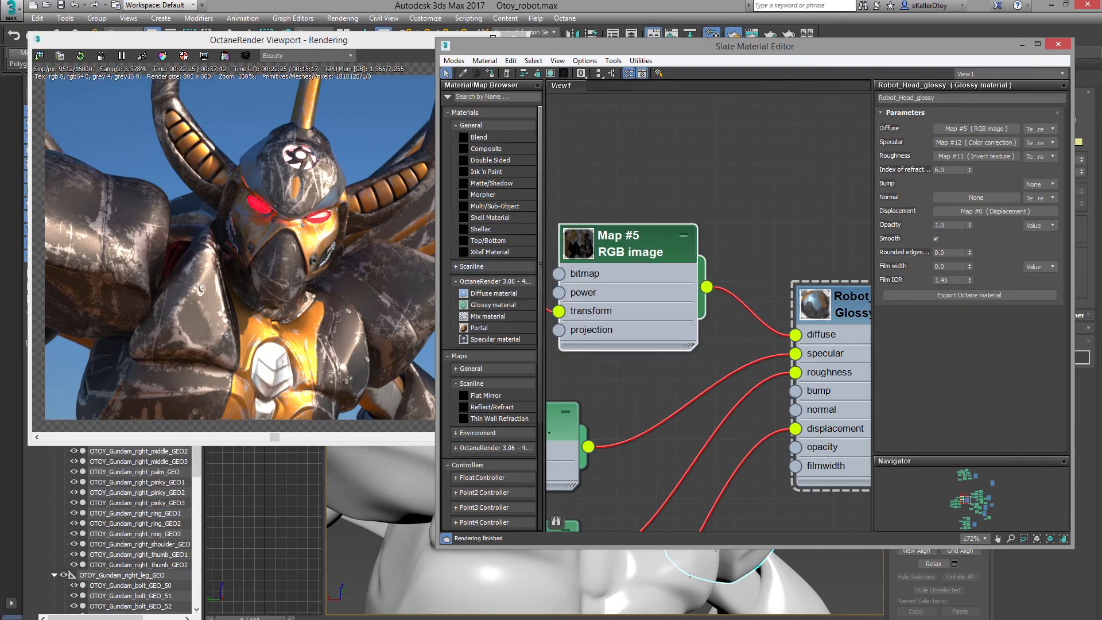
{"action": "left_click_drag", "start_coordinate": [0, 138], "coordinate": [791, 56]}
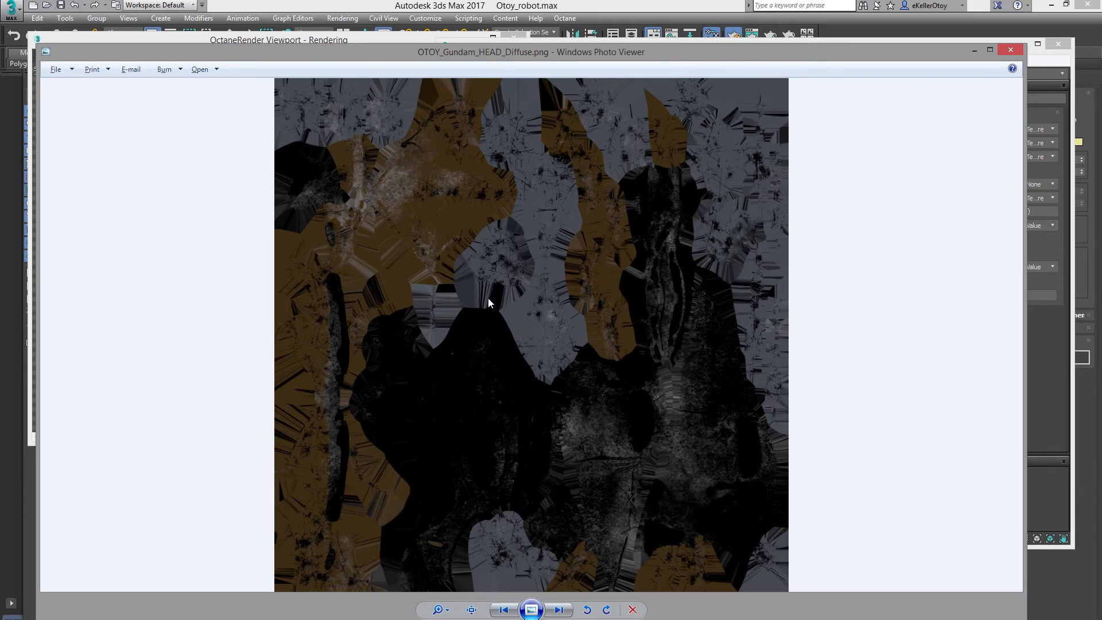
{"action": "left_click", "coordinate": [438, 609]}
{"action": "mouse_move", "coordinate": [440, 612]}
{"action": "left_mouse_down"}
{"action": "mouse_move", "coordinate": [448, 593]}
{"action": "mouse_move", "coordinate": [441, 602]}
{"action": "left_mouse_up"}
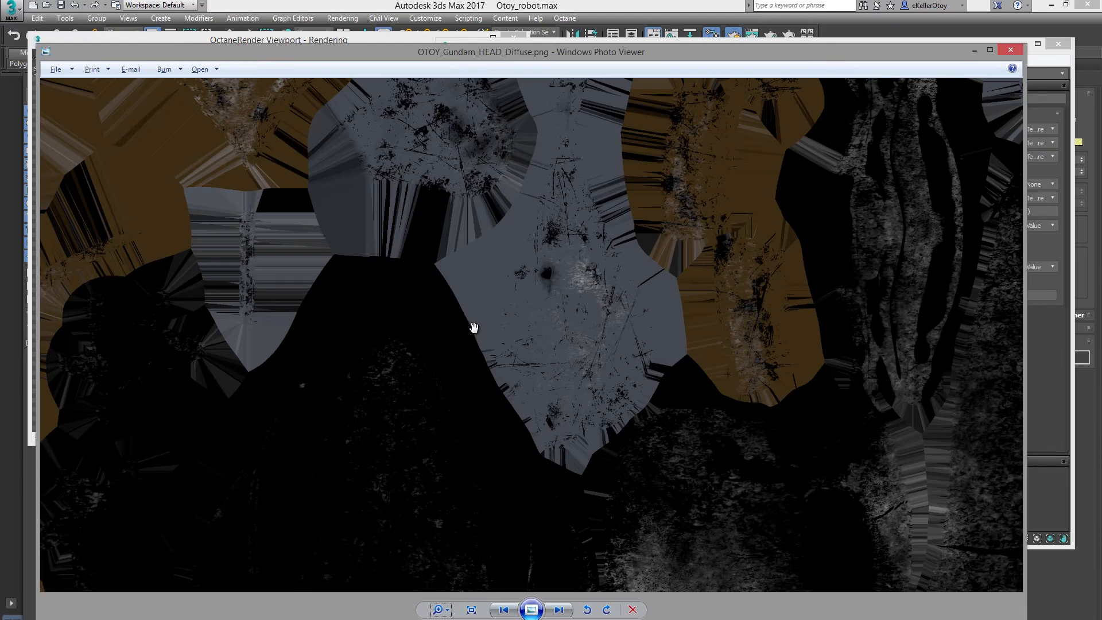
{"action": "left_click_drag", "start_coordinate": [594, 53], "coordinate": [3, 236]}
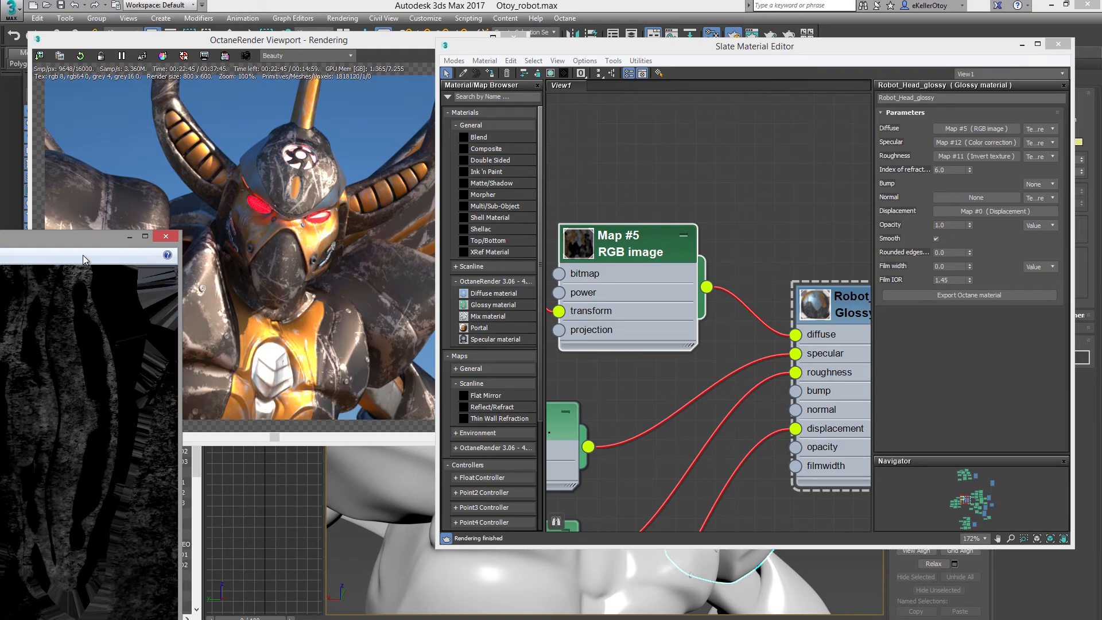
{"action": "left_click_drag", "start_coordinate": [68, 243], "coordinate": [819, 60]}
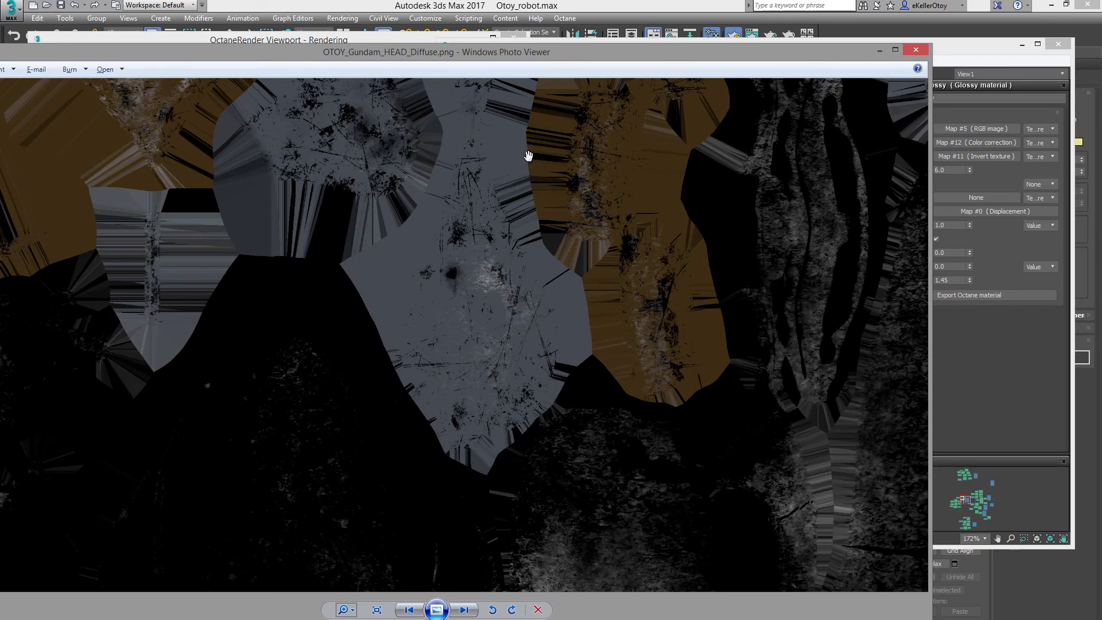
{"action": "left_click_drag", "start_coordinate": [687, 51], "coordinate": [0, 75]}
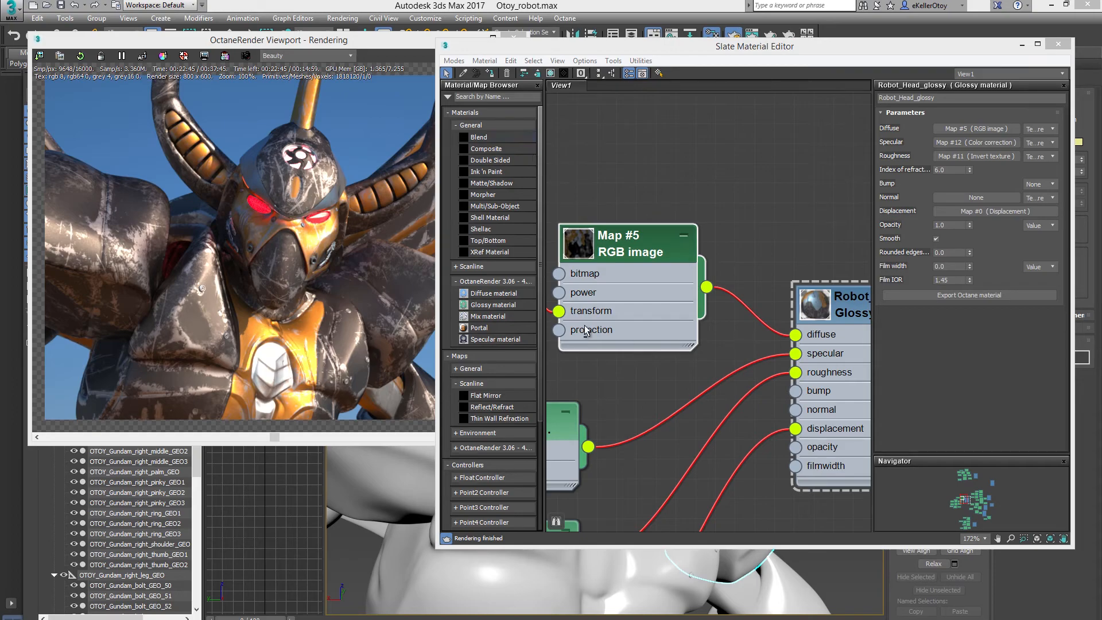
Reposition the Map #12 Color correction node in the material graph and enlarge its preview
{"action": "middle_click_drag", "start_coordinate": [588, 332], "coordinate": [742, 236]}
{"action": "left_click_drag", "start_coordinate": [667, 321], "coordinate": [759, 288]}
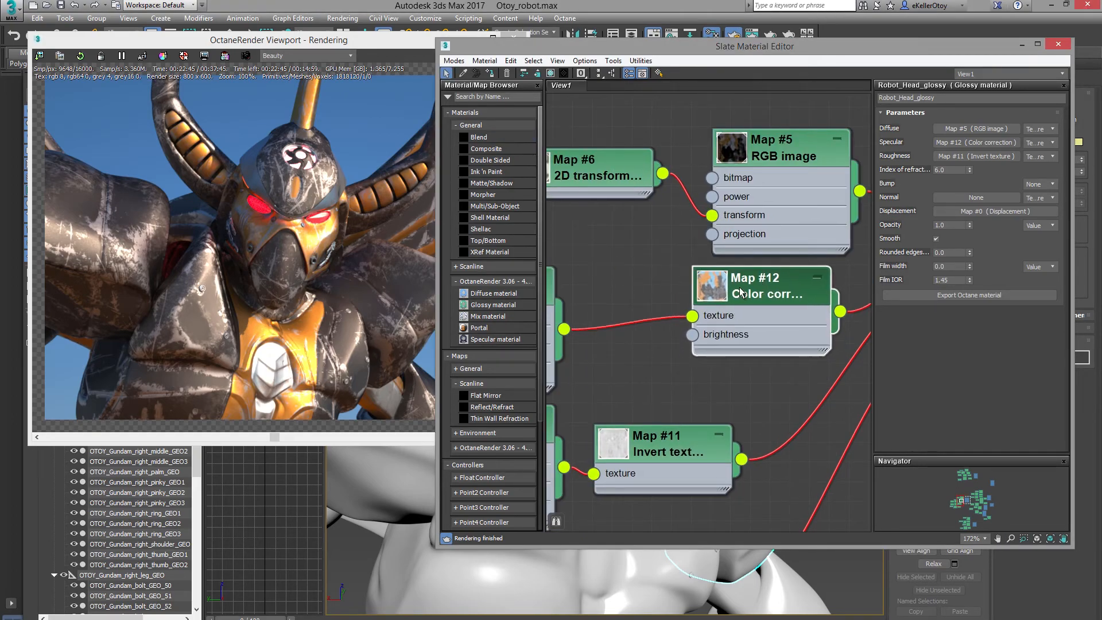
{"action": "double_click", "coordinate": [753, 284]}
{"action": "middle_click_drag", "start_coordinate": [747, 278], "coordinate": [604, 223]}
{"action": "scroll", "coordinate": [687, 284], "scroll_direction": "up", "scroll_amount": 3}
{"action": "middle_click_drag", "start_coordinate": [688, 284], "coordinate": [727, 292]}
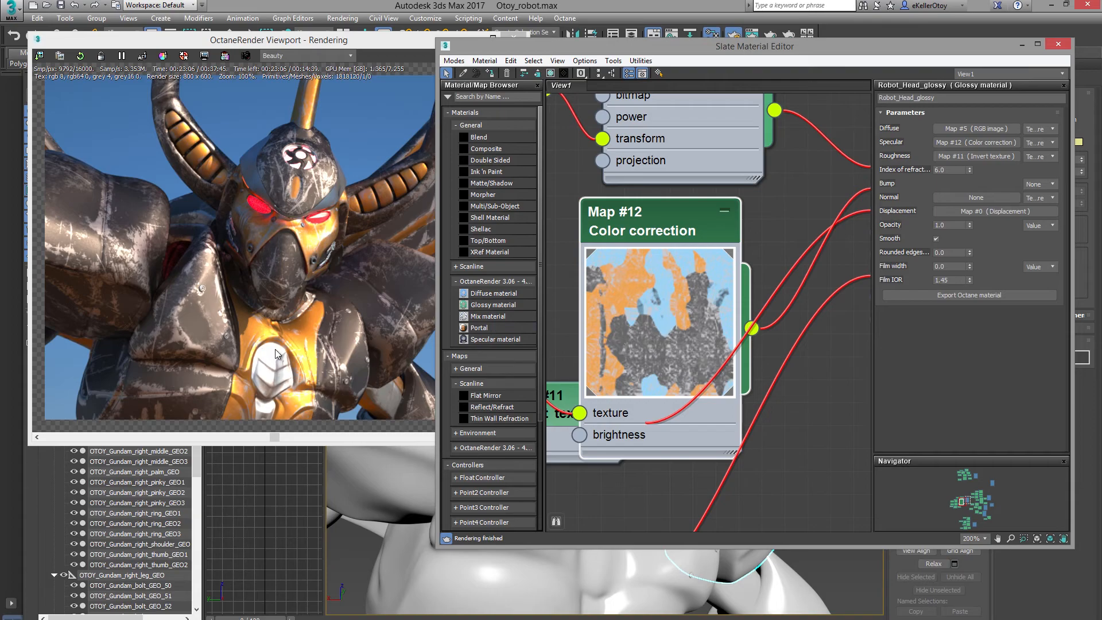
Inspect the OTOY_Gundam_HEAD_Specular.png texture and the Map #11 Invert texture node, comparing both with the Octane render
{"action": "left_click_drag", "start_coordinate": [0, 86], "coordinate": [663, 28]}
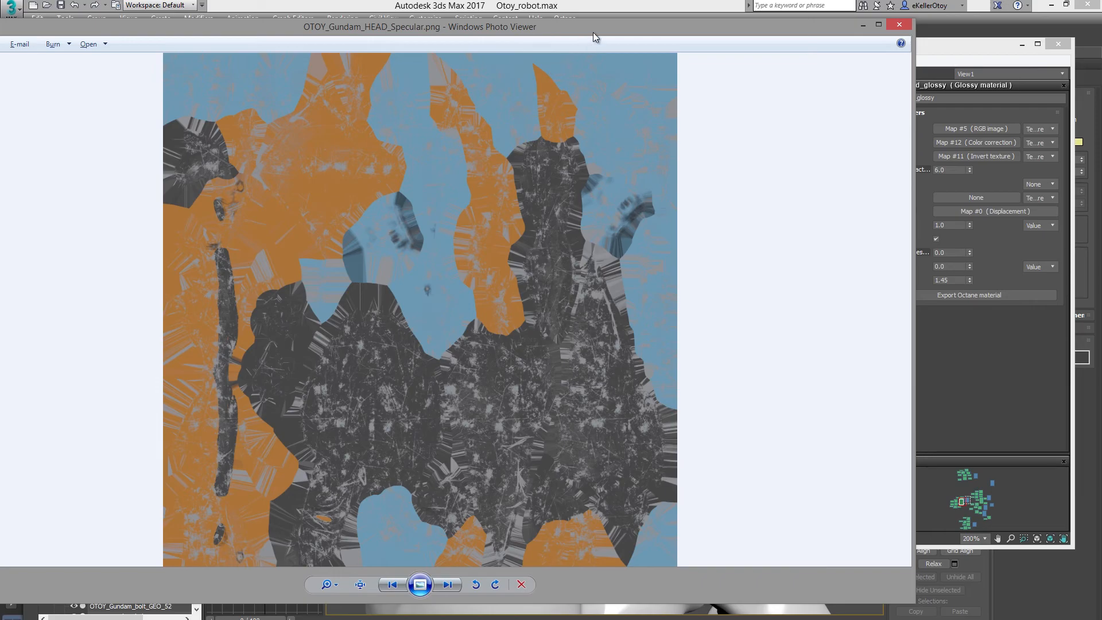
{"action": "left_click_drag", "start_coordinate": [609, 25], "coordinate": [0, 93]}
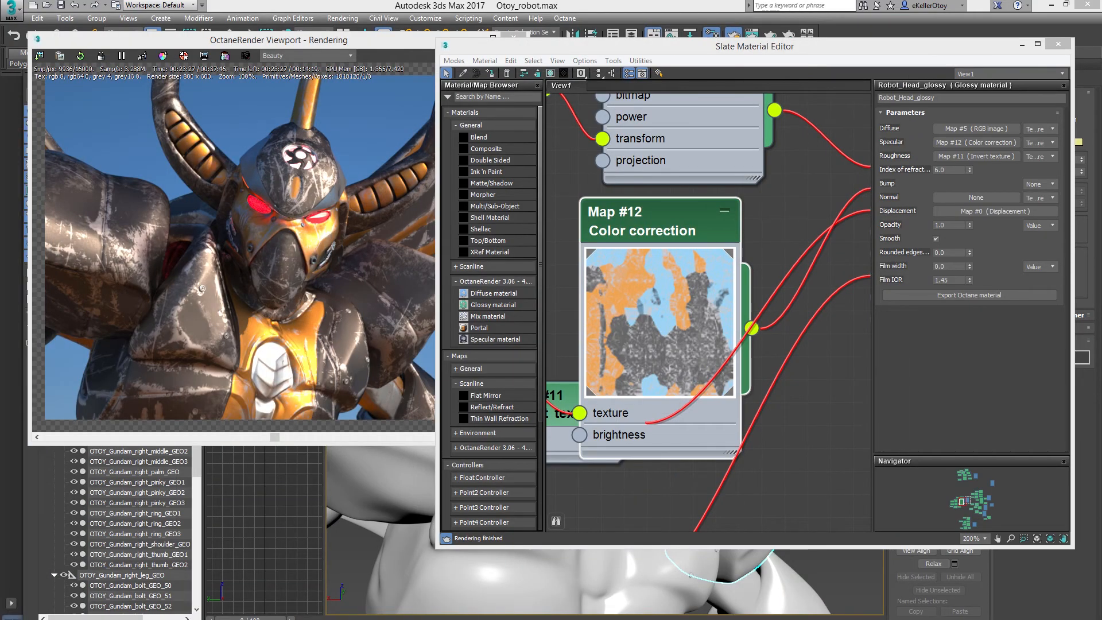
{"action": "left_click", "coordinate": [281, 41]}
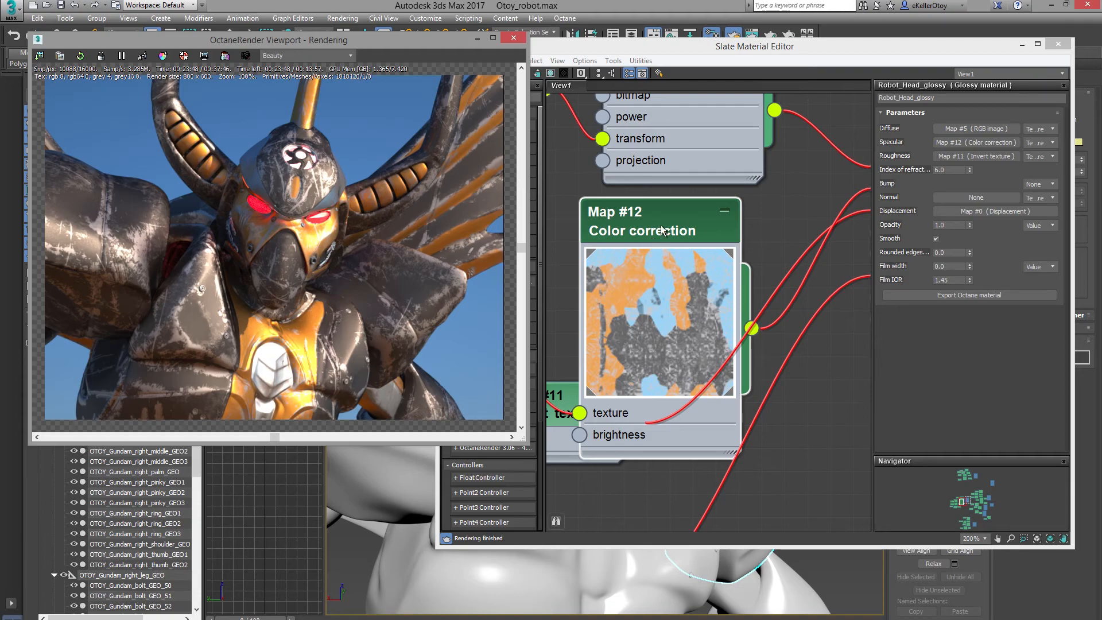
{"action": "middle_click_drag", "start_coordinate": [652, 238], "coordinate": [717, 168]}
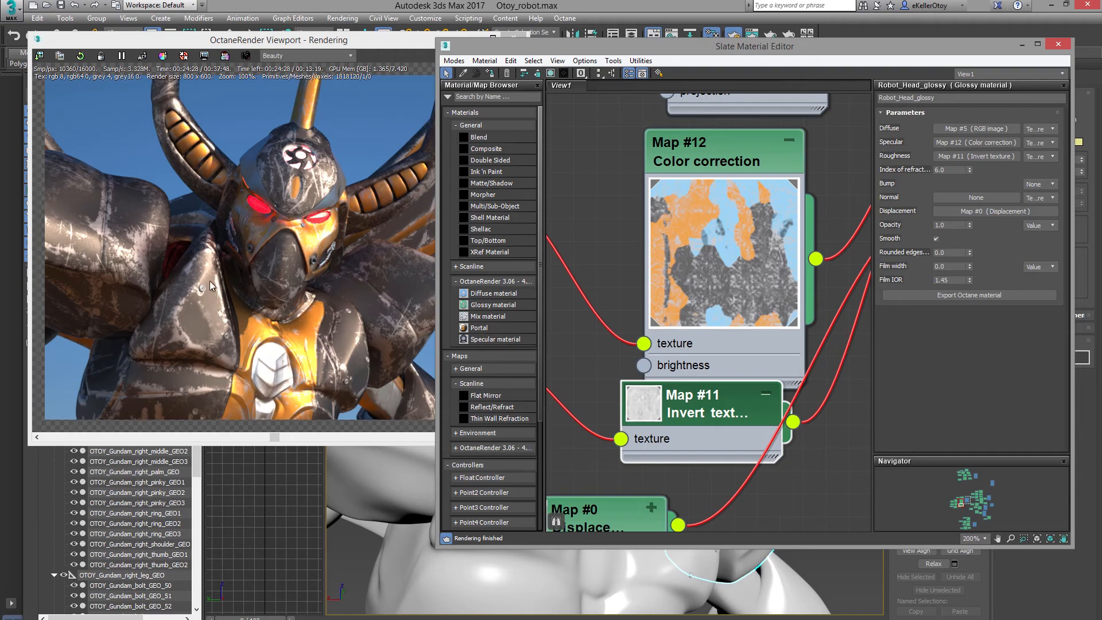
{"action": "left_click", "coordinate": [408, 42]}
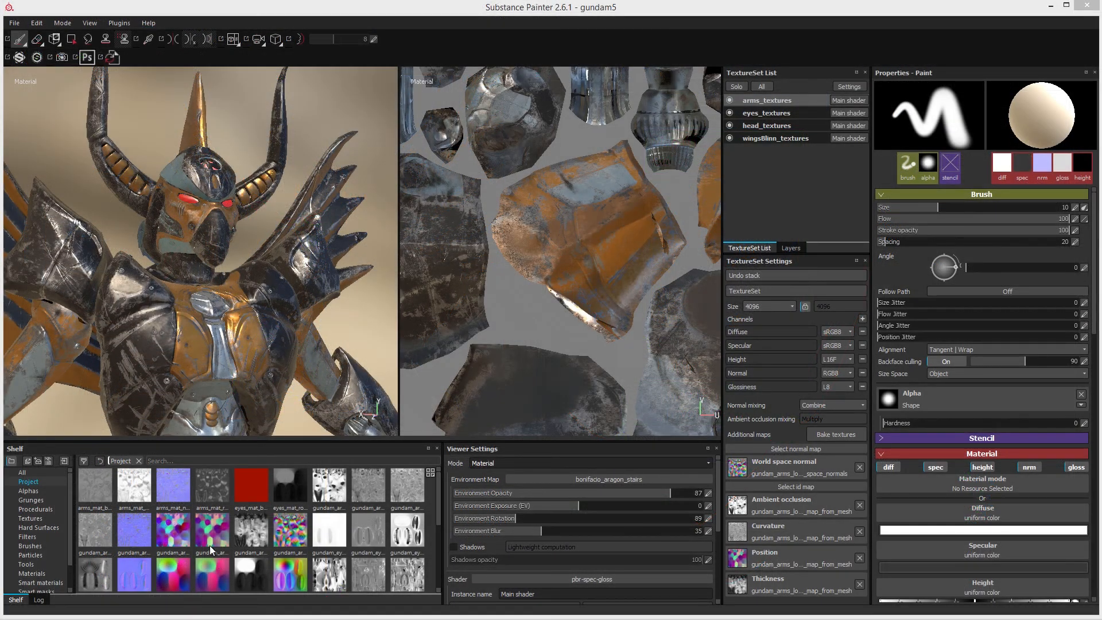
In Substance Painter, view more of the robot model's body and bring up the available viewer shaders
{"action": "right_click_drag", "start_coordinate": [345, 308], "coordinate": [172, 241], "text": "alt"}
{"action": "mouse_move", "coordinate": [173, 241]}
{"action": "middle_mouse_down", "text": "alt"}
{"action": "mouse_move", "coordinate": [188, 216]}
{"action": "mouse_move", "coordinate": [185, 164]}
{"action": "middle_mouse_up", "text": "alt"}
{"action": "left_click_drag", "start_coordinate": [185, 163], "coordinate": [192, 138], "text": "alt"}
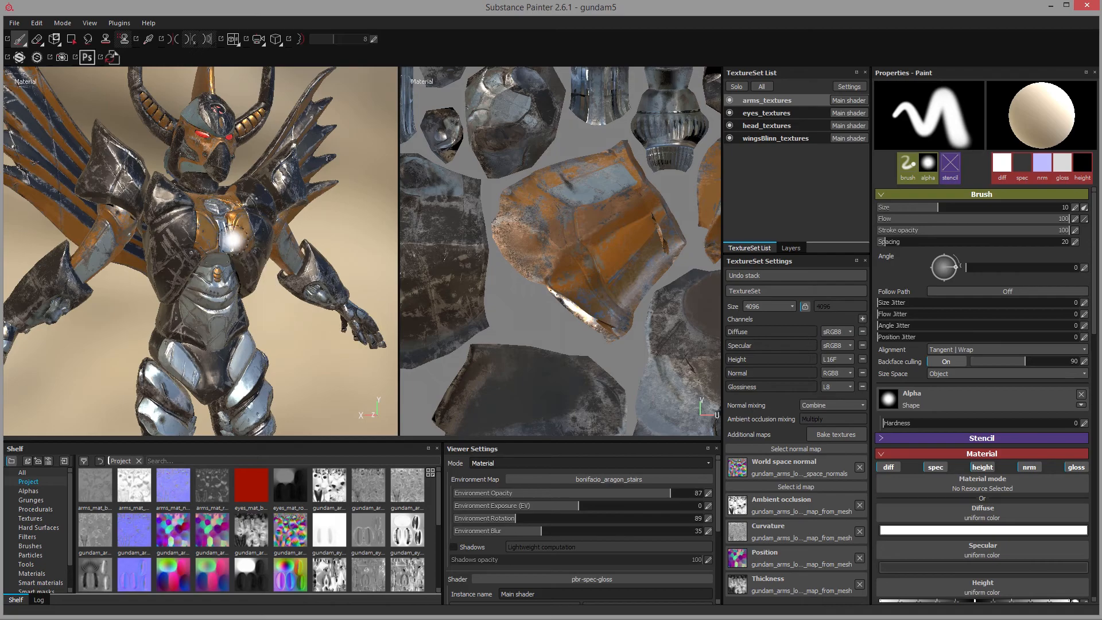
{"action": "left_click", "coordinate": [580, 581]}
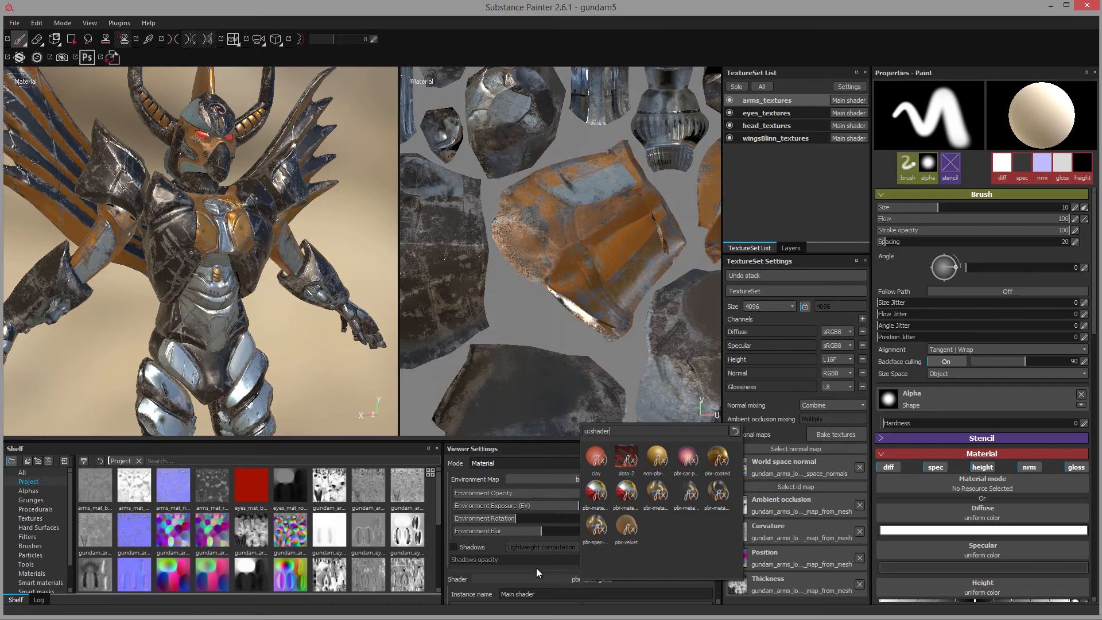
Start a new project with changes discarded, review the list of available templates, and cancel without creating it
{"action": "left_click", "coordinate": [14, 22]}
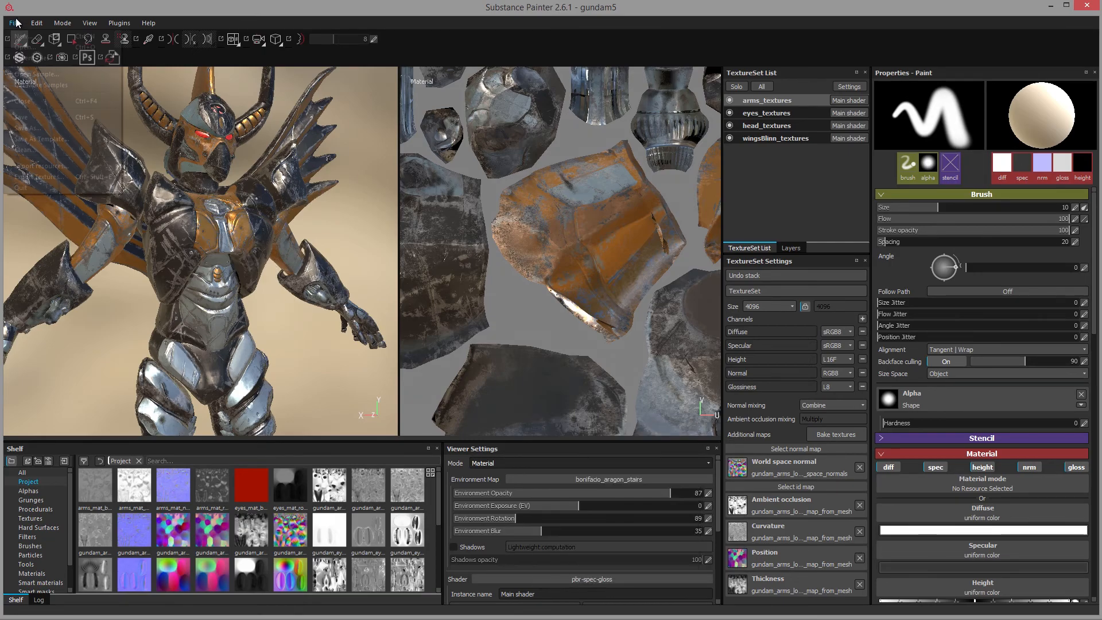
{"action": "left_click", "coordinate": [26, 101]}
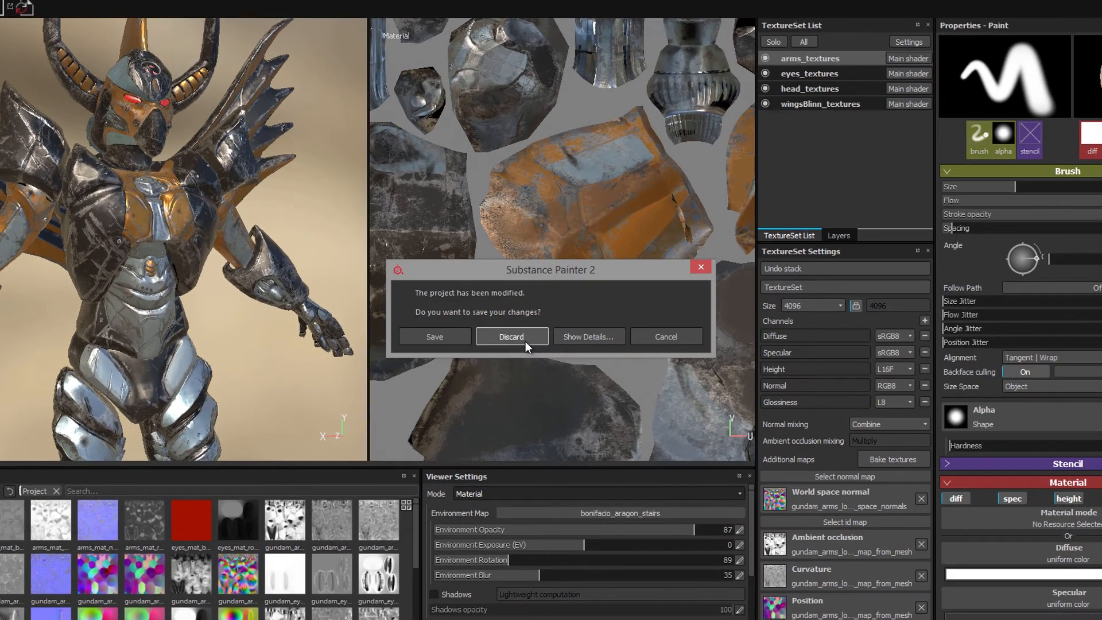
{"action": "left_click", "coordinate": [519, 332]}
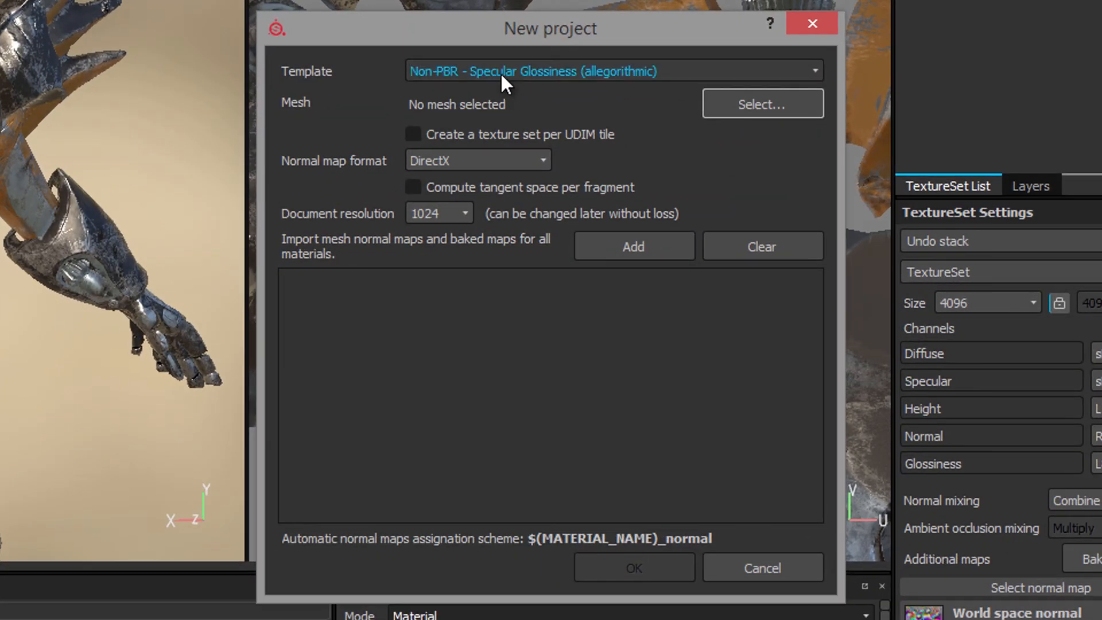
{"action": "left_click", "coordinate": [486, 69]}
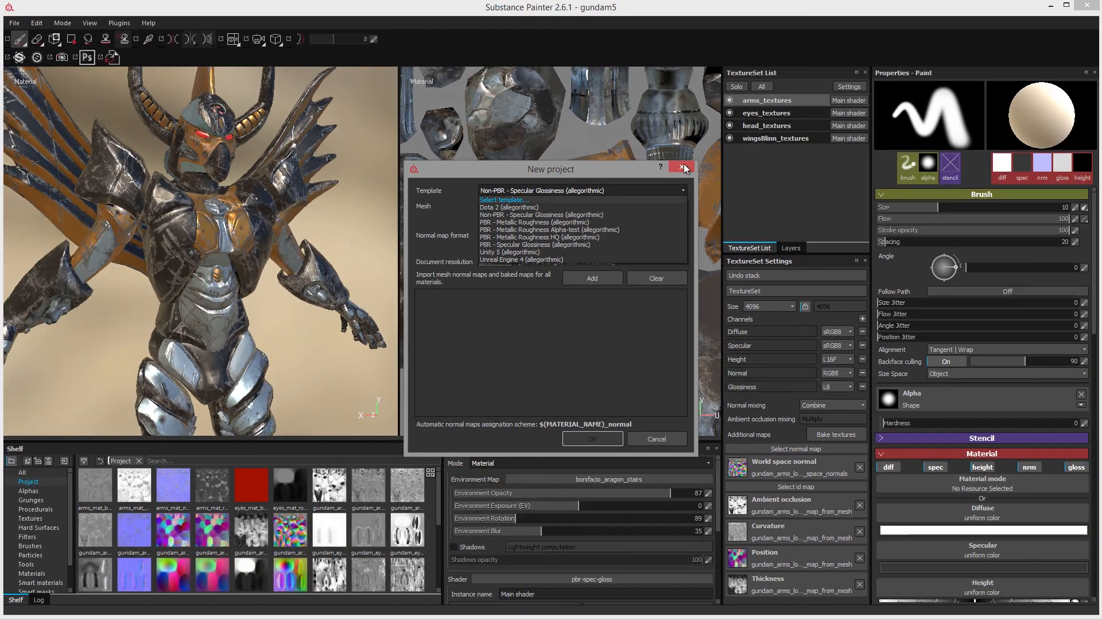
{"action": "left_click", "coordinate": [684, 168]}
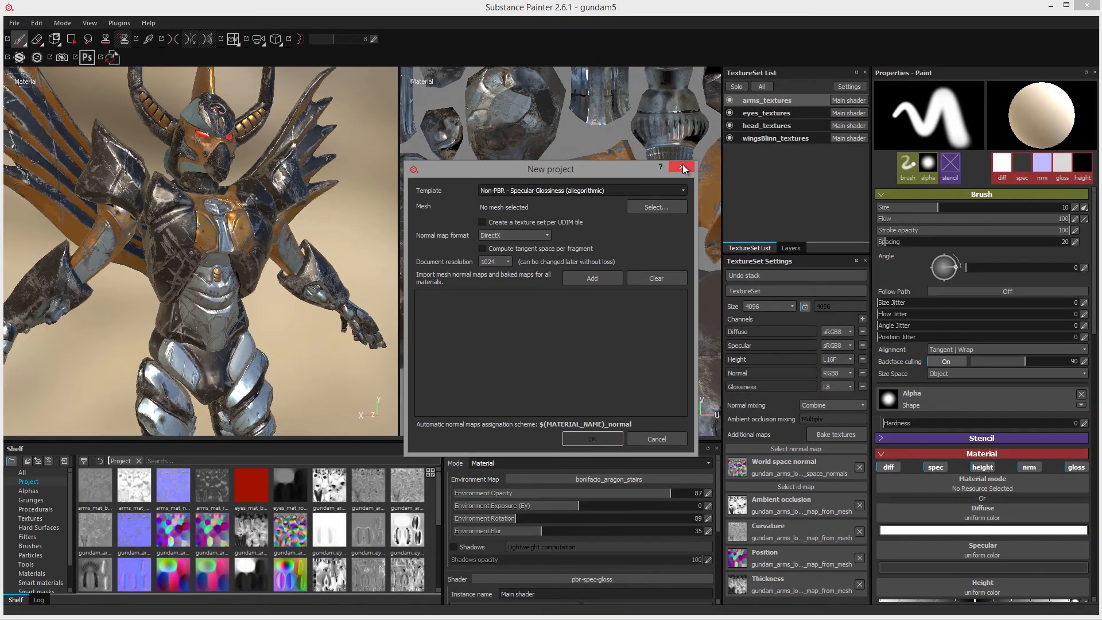
{"action": "left_click", "coordinate": [650, 441]}
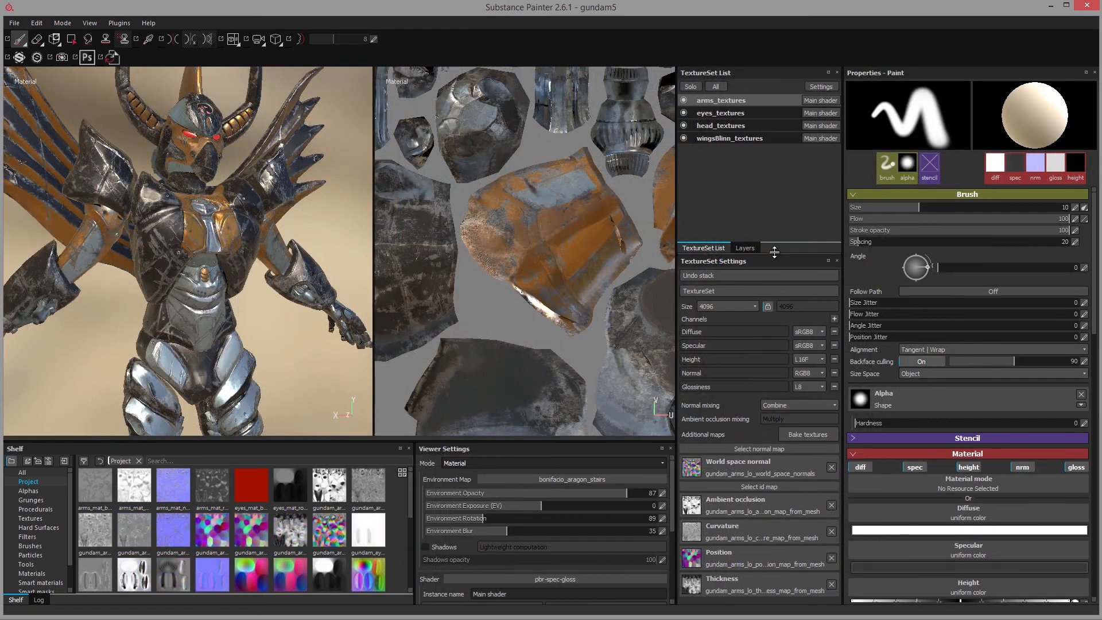
Enlarge the TextureSet Settings area and set the viewer to Solo mode showing only the Diffuse channel
{"action": "left_click_drag", "start_coordinate": [773, 252], "coordinate": [772, 155]}
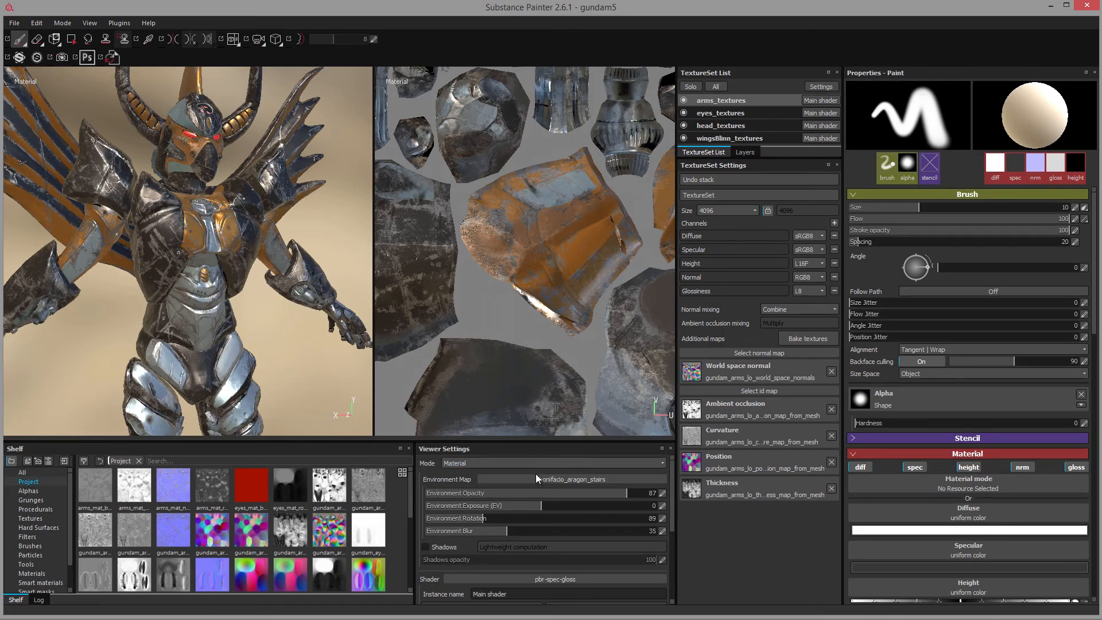
{"action": "left_click", "coordinate": [458, 463]}
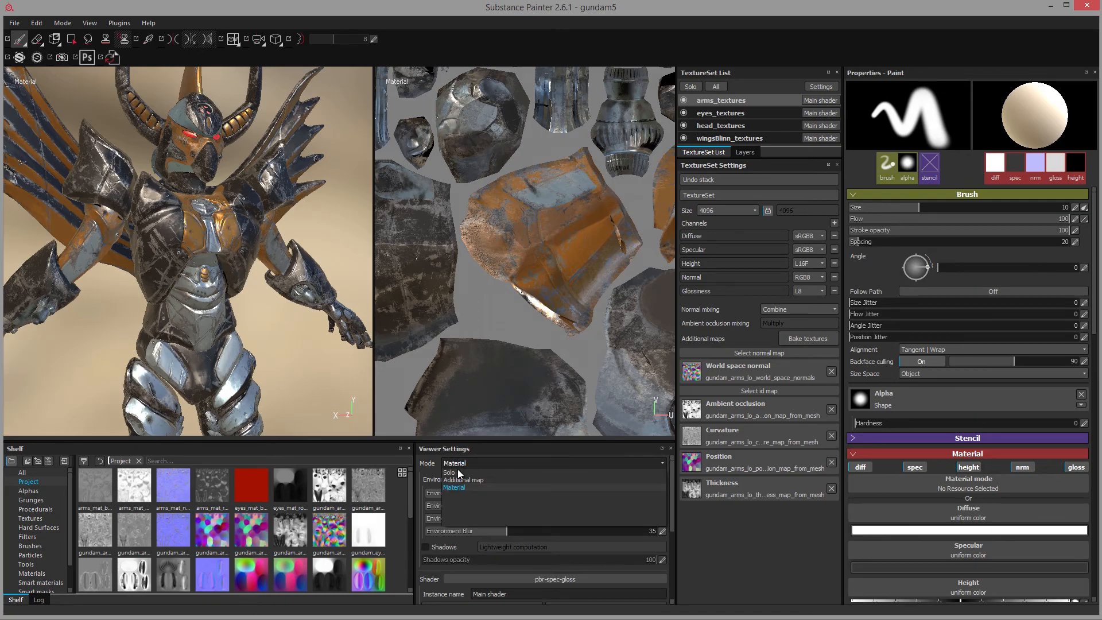
{"action": "left_click", "coordinate": [457, 472]}
{"action": "left_click", "coordinate": [470, 475]}
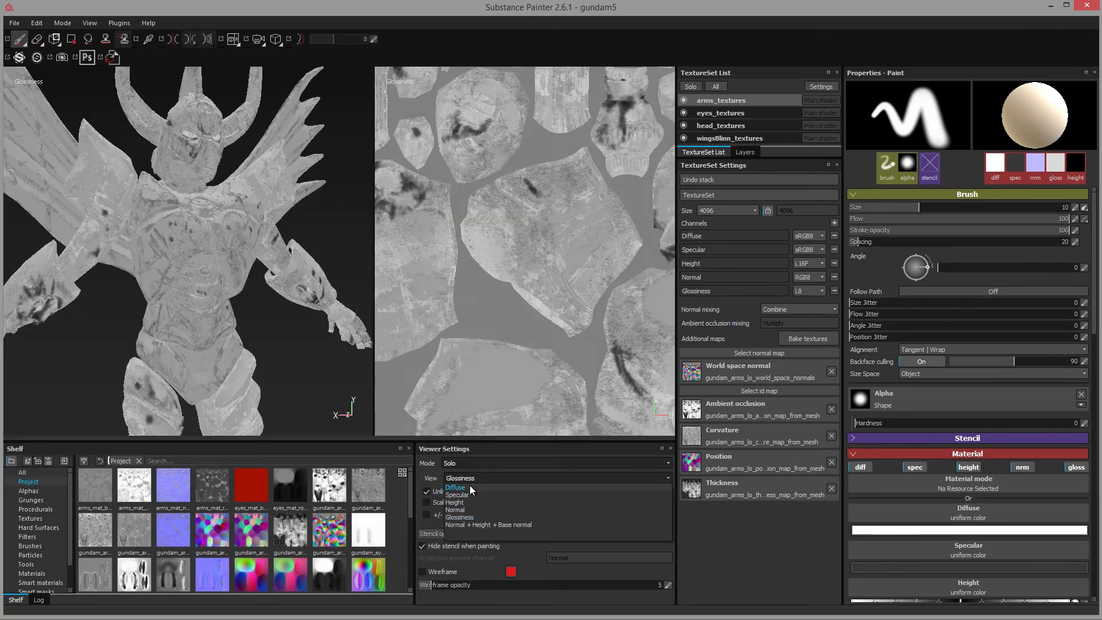
{"action": "left_click", "coordinate": [470, 486]}
Examine the diffuse channel up close on the robot's torso and across the arms texture's UV islands
{"action": "right_click_drag", "start_coordinate": [481, 236], "coordinate": [545, 266], "text": "alt"}
{"action": "middle_click_drag", "start_coordinate": [545, 266], "coordinate": [517, 401], "text": "alt"}
{"action": "middle_click_drag", "start_coordinate": [510, 302], "coordinate": [517, 328], "text": "alt"}
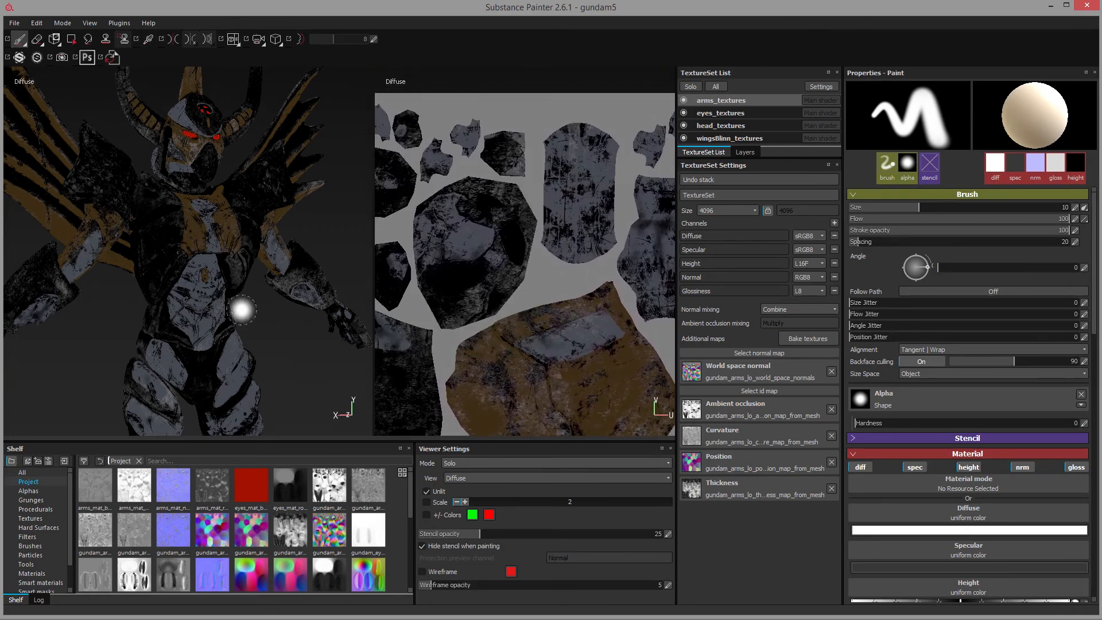
{"action": "middle_click_drag", "start_coordinate": [251, 305], "coordinate": [253, 379], "text": "alt"}
{"action": "left_click_drag", "start_coordinate": [253, 378], "coordinate": [281, 366], "text": "alt"}
{"action": "right_click_drag", "start_coordinate": [178, 258], "coordinate": [234, 310], "text": "alt"}
{"action": "middle_click_drag", "start_coordinate": [233, 313], "coordinate": [230, 223], "text": "alt"}
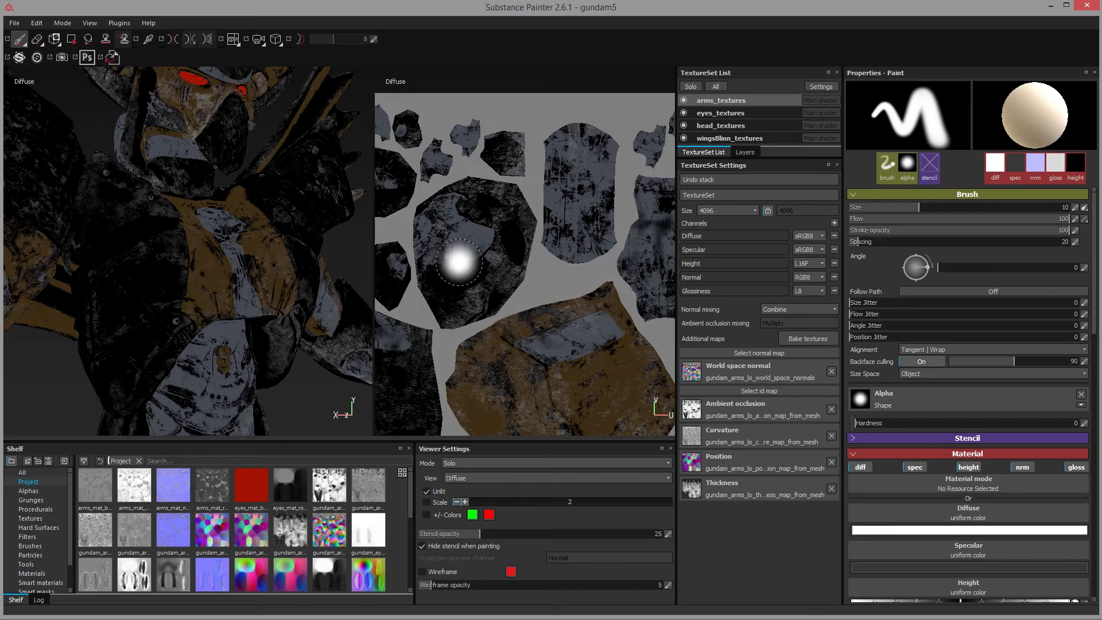
{"action": "middle_click_drag", "start_coordinate": [497, 366], "coordinate": [500, 309], "text": "alt"}
{"action": "right_click_drag", "start_coordinate": [512, 302], "coordinate": [609, 296], "text": "alt"}
{"action": "middle_click_drag", "start_coordinate": [519, 282], "coordinate": [409, 431], "text": "alt"}
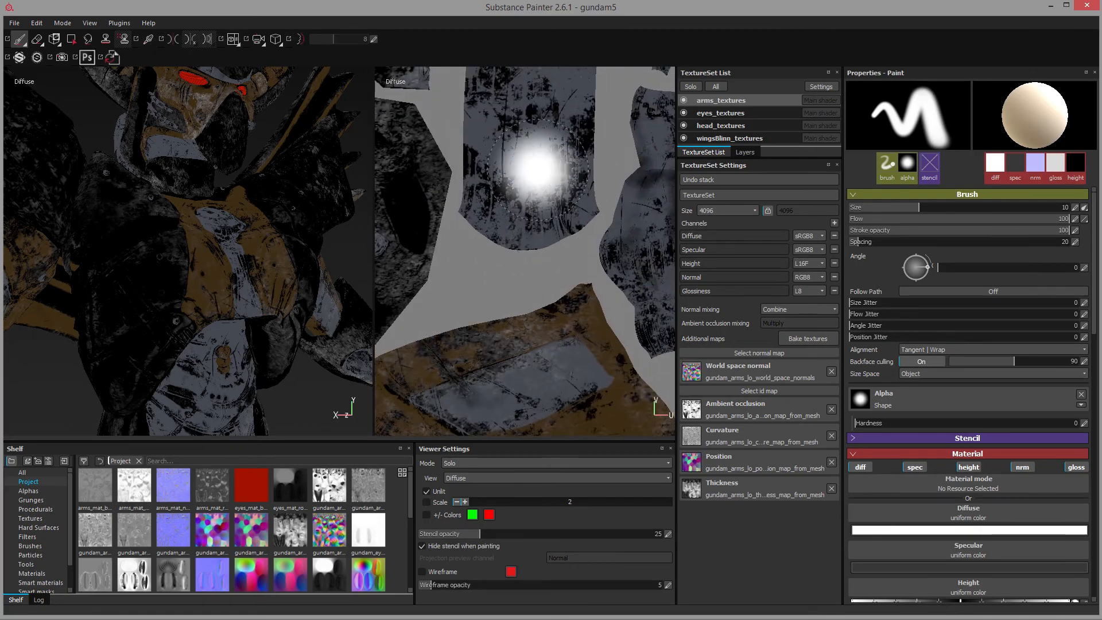
{"action": "middle_click_drag", "start_coordinate": [499, 164], "coordinate": [483, 235], "text": "alt"}
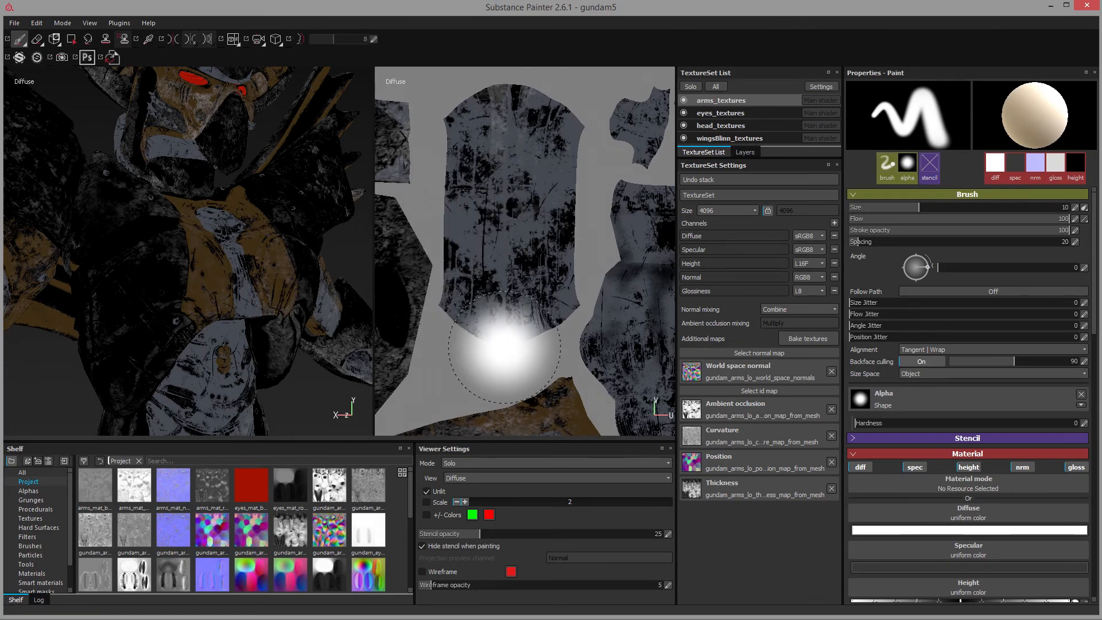
Switch the Solo view to the Specular channel for the robot model and the arms texture's UV islands
{"action": "middle_click_drag", "start_coordinate": [510, 348], "coordinate": [531, 245], "text": "alt"}
{"action": "right_click_drag", "start_coordinate": [535, 242], "coordinate": [400, 224], "text": "alt"}
{"action": "middle_click_drag", "start_coordinate": [497, 253], "coordinate": [521, 275], "text": "alt"}
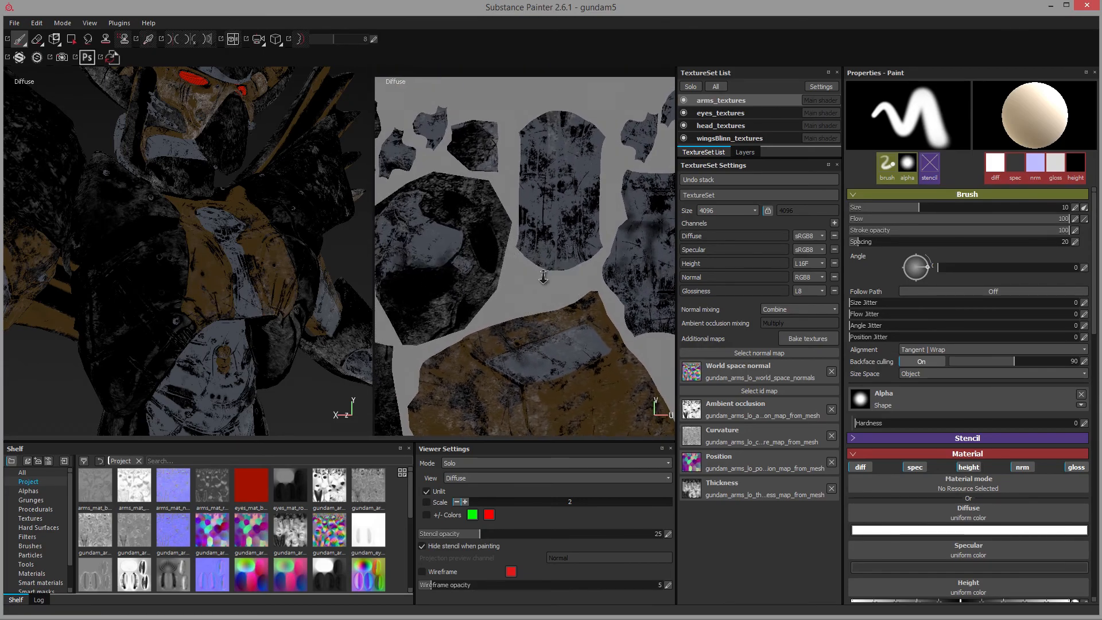
{"action": "right_click_drag", "start_coordinate": [522, 275], "coordinate": [496, 265], "text": "alt"}
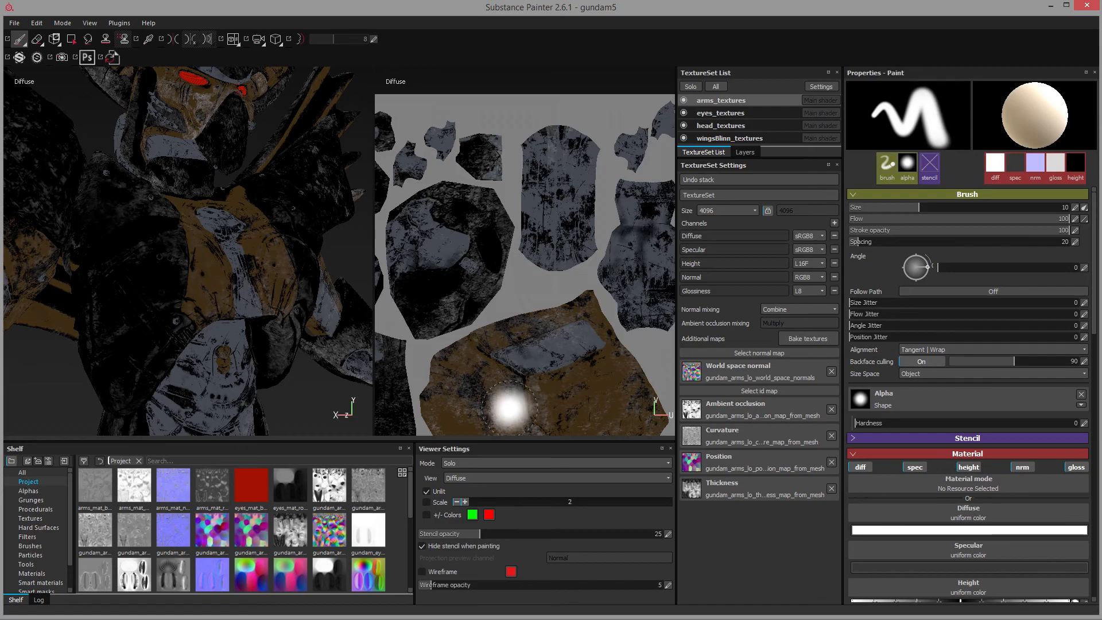
{"action": "left_click", "coordinate": [484, 479]}
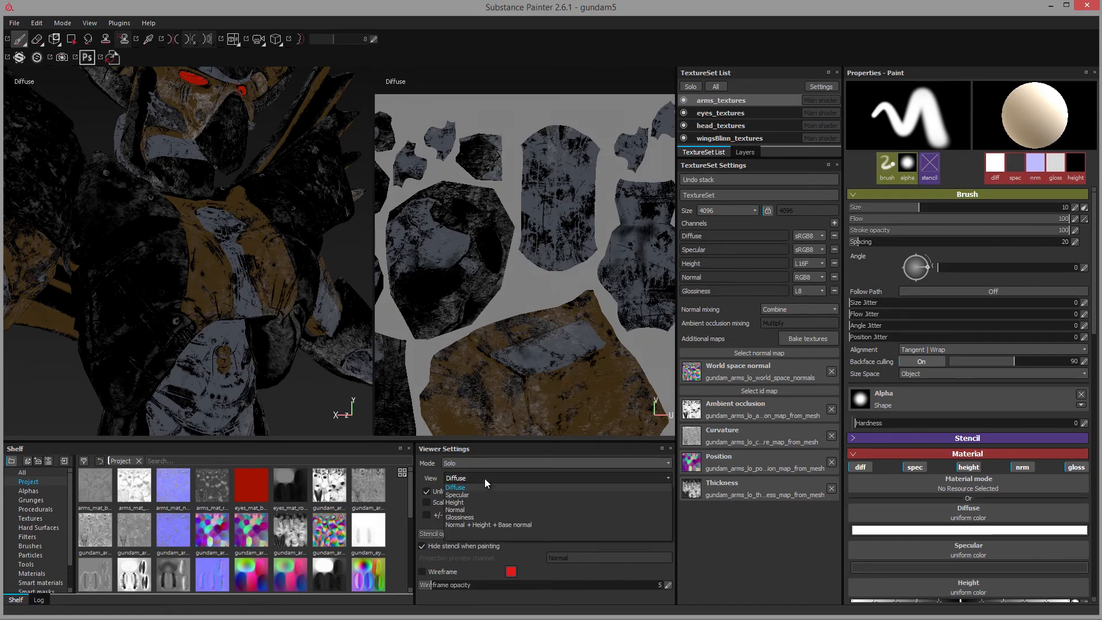
{"action": "left_click", "coordinate": [486, 495]}
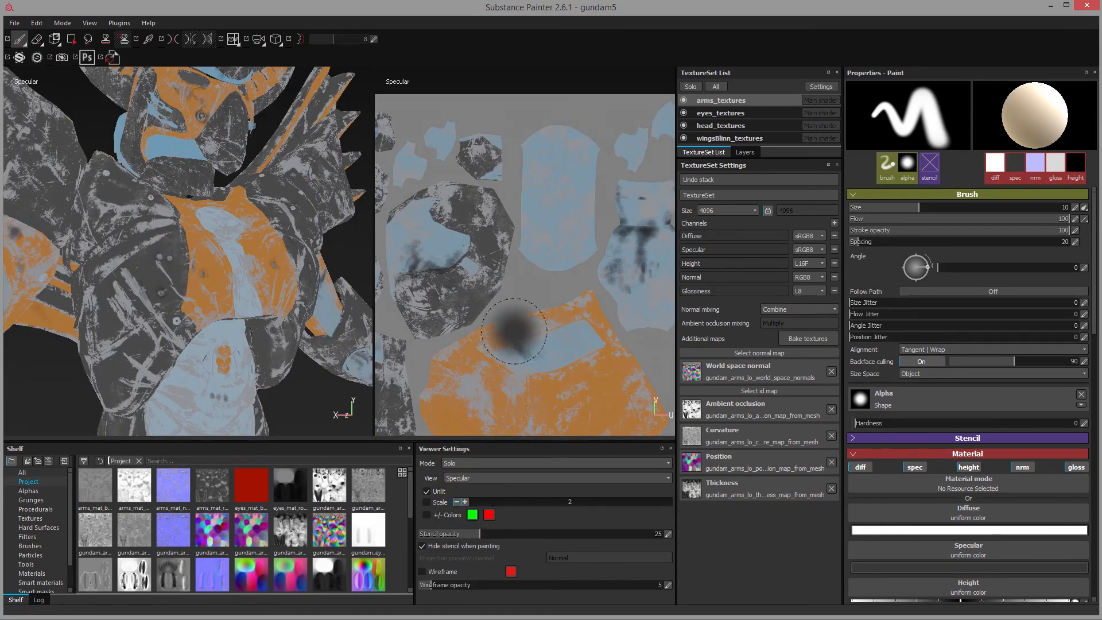
Examine the specular colours on the robot's head and torso and across the arms texture's painted and bare-metal UV islands
{"action": "scroll", "coordinate": [516, 258], "scroll_direction": "up", "scroll_amount": 3}
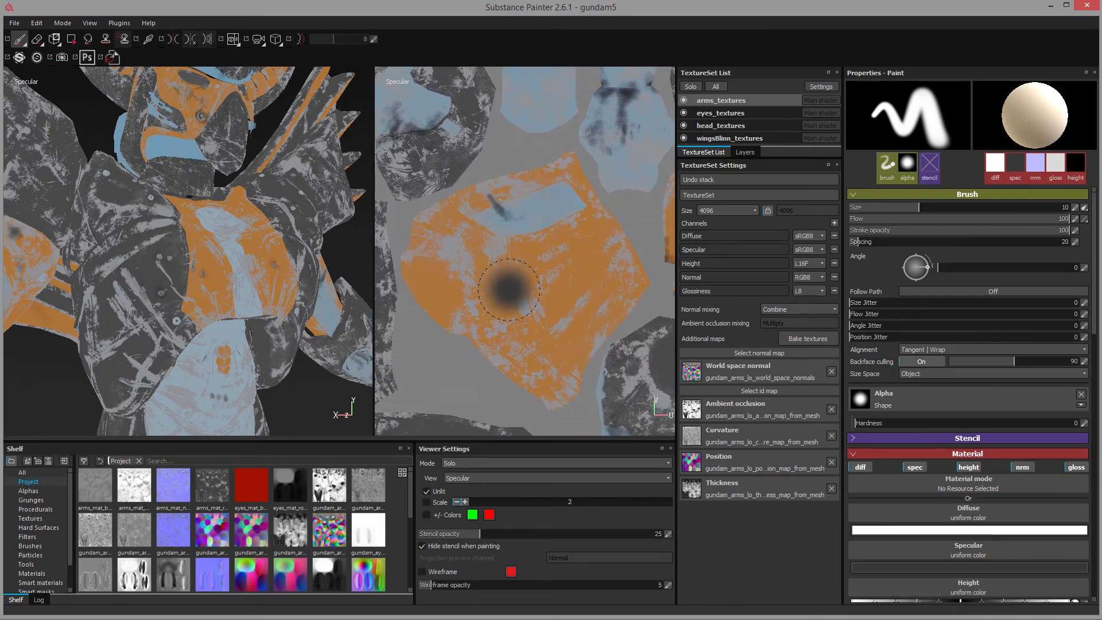
{"action": "middle_click_drag", "start_coordinate": [504, 288], "coordinate": [484, 291]}
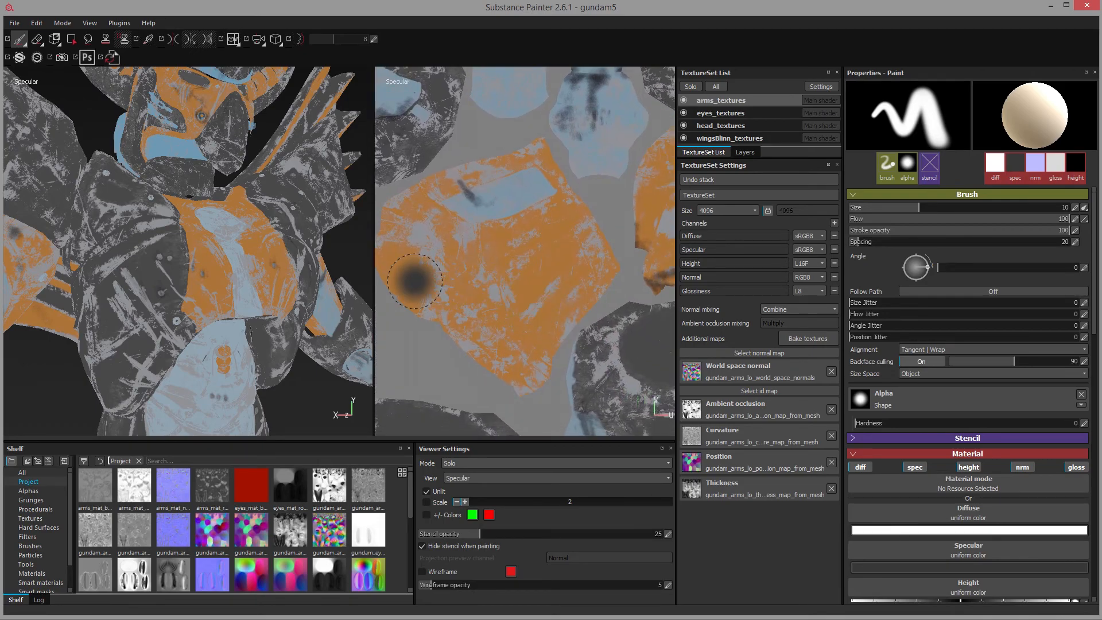
{"action": "middle_click_drag", "start_coordinate": [329, 277], "coordinate": [322, 357], "text": "alt"}
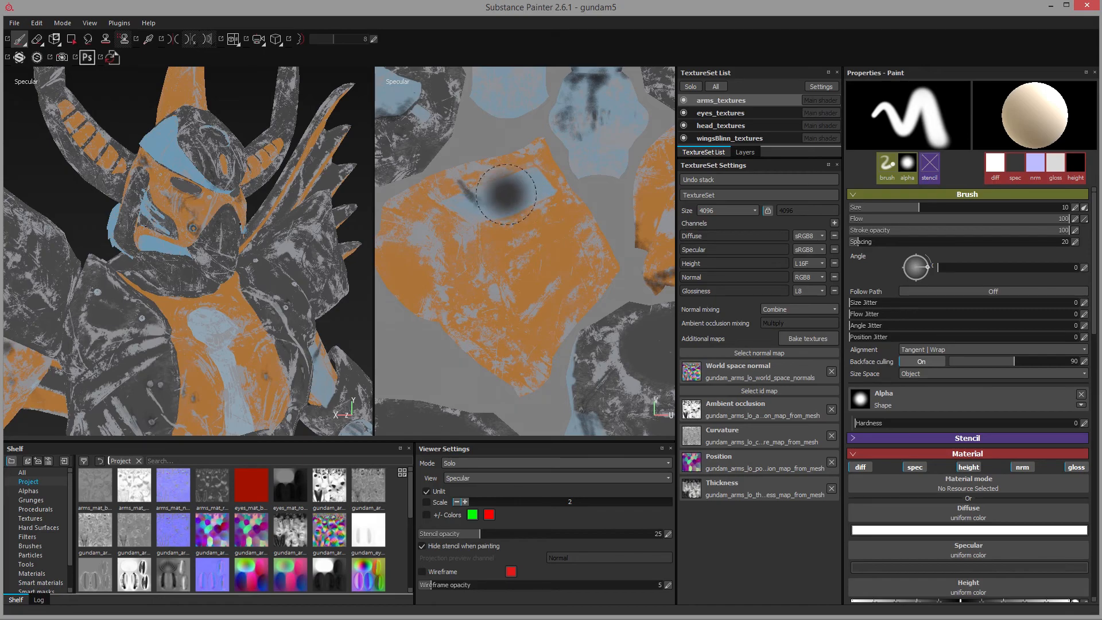
{"action": "middle_click_drag", "start_coordinate": [511, 194], "coordinate": [556, 253], "text": "alt"}
{"action": "mouse_move", "coordinate": [558, 255]}
{"action": "right_mouse_down", "text": "alt"}
{"action": "mouse_move", "coordinate": [615, 283]}
{"action": "mouse_move", "coordinate": [625, 303]}
{"action": "right_mouse_up", "text": "alt"}
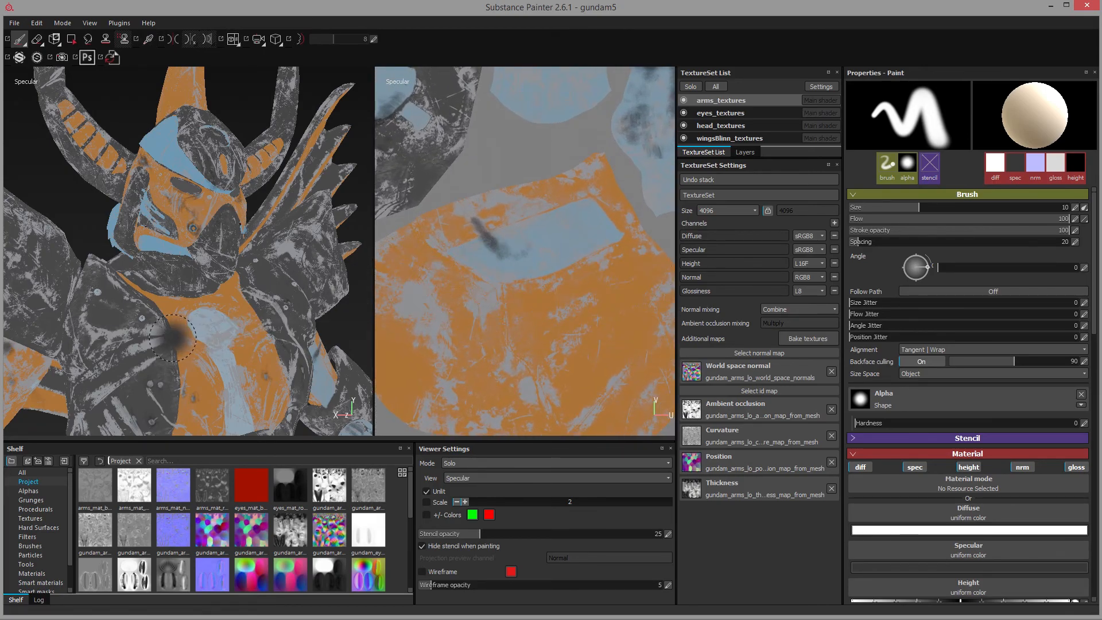
{"action": "middle_click_drag", "start_coordinate": [500, 333], "coordinate": [536, 337], "text": "alt"}
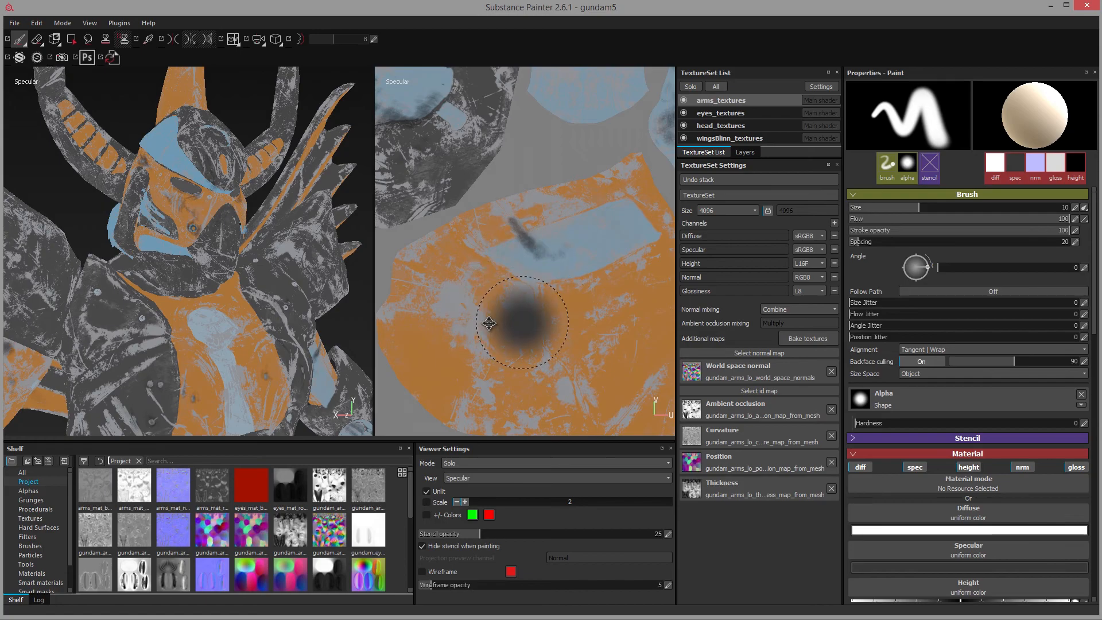
{"action": "middle_click_drag", "start_coordinate": [489, 324], "coordinate": [512, 279], "text": "alt"}
{"action": "right_click_drag", "start_coordinate": [561, 304], "coordinate": [505, 321], "text": "alt"}
{"action": "mouse_move", "coordinate": [496, 358]}
{"action": "middle_mouse_down", "text": "alt"}
{"action": "mouse_move", "coordinate": [499, 337]}
{"action": "mouse_move", "coordinate": [538, 298]}
{"action": "middle_mouse_up", "text": "alt"}
{"action": "right_click_drag", "start_coordinate": [577, 324], "coordinate": [649, 367], "text": "alt"}
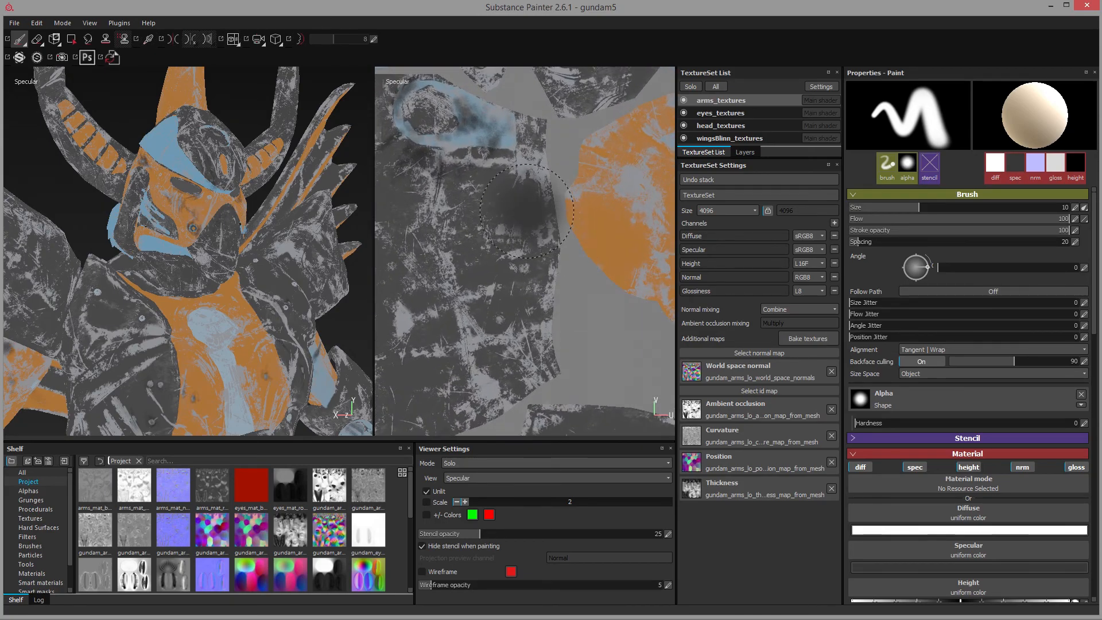
{"action": "middle_click_drag", "start_coordinate": [574, 327], "coordinate": [511, 310], "text": "alt"}
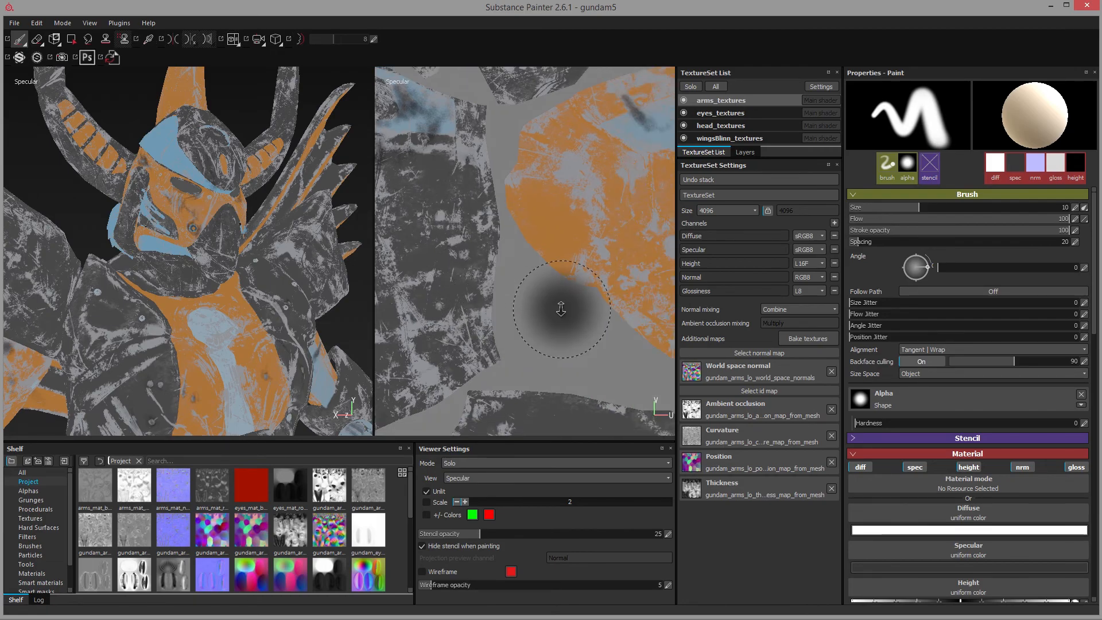
{"action": "right_click_drag", "start_coordinate": [559, 313], "coordinate": [416, 257], "text": "alt"}
{"action": "mouse_move", "coordinate": [579, 310]}
{"action": "middle_mouse_down", "text": "alt"}
{"action": "mouse_move", "coordinate": [493, 302]}
{"action": "mouse_move", "coordinate": [482, 325]}
{"action": "middle_mouse_up", "text": "alt"}
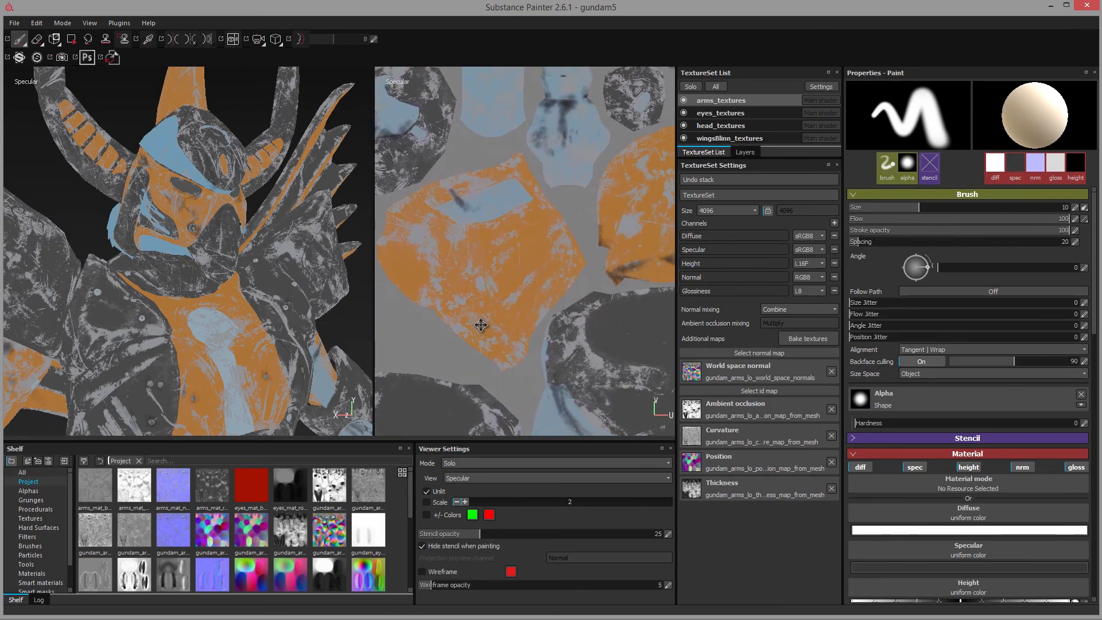
Solo the Glossiness channel and examine it on the robot's head and chest and across the arms texture's UV islands
{"action": "left_click", "coordinate": [518, 479]}
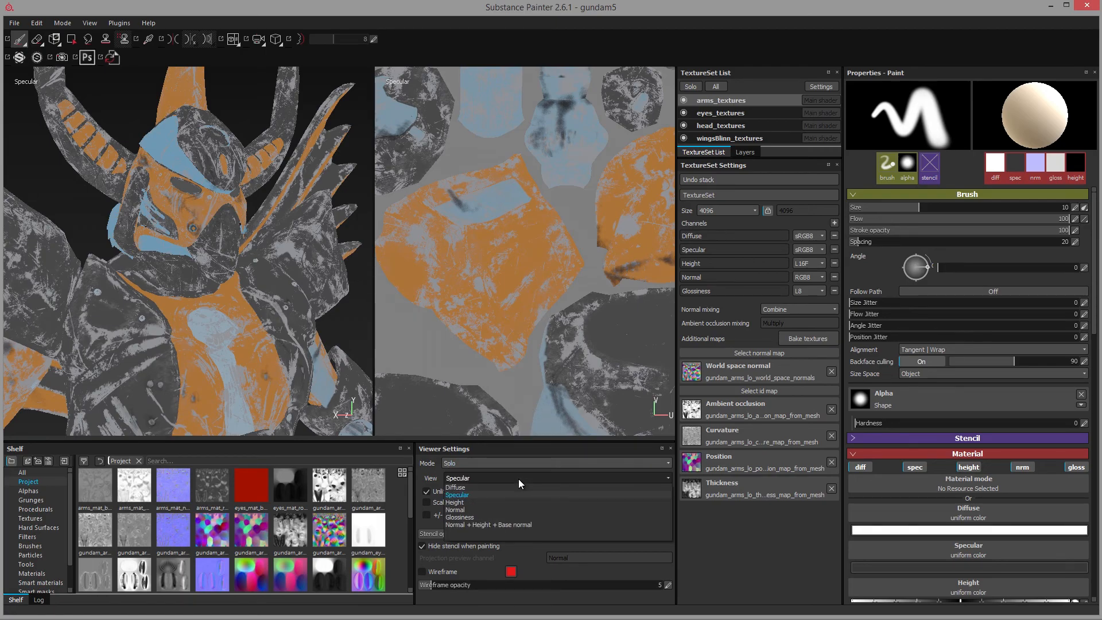
{"action": "left_click", "coordinate": [519, 516]}
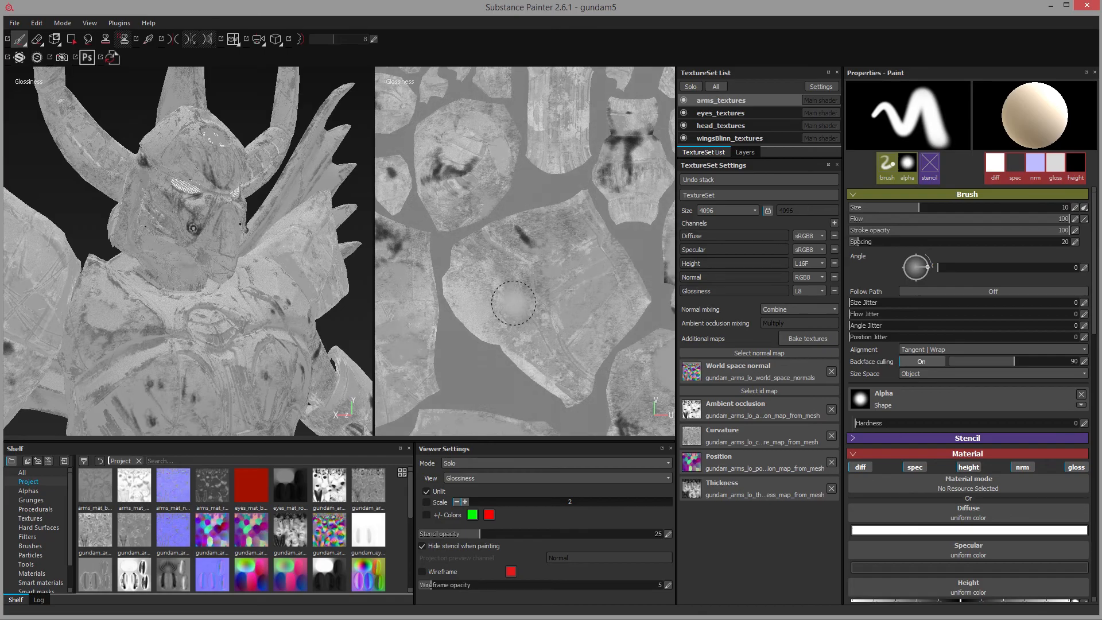
{"action": "scroll", "coordinate": [473, 307], "scroll_direction": "up", "scroll_amount": 3}
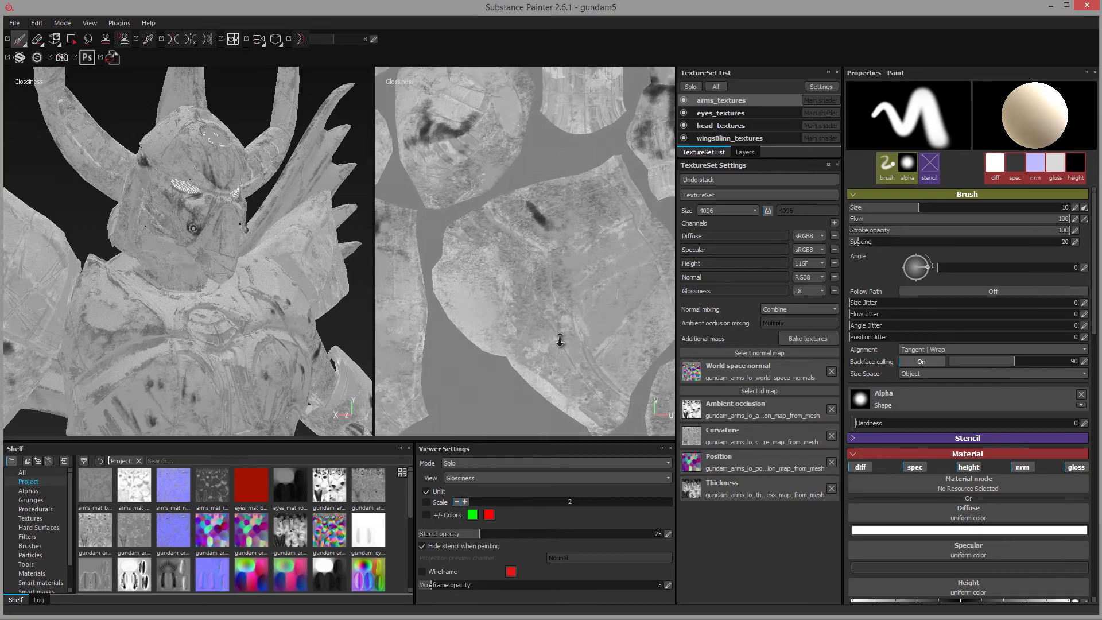
{"action": "mouse_move", "coordinate": [250, 284]}
{"action": "left_mouse_down", "text": "alt"}
{"action": "mouse_move", "coordinate": [221, 298]}
{"action": "mouse_move", "coordinate": [238, 276]}
{"action": "left_mouse_up", "text": "alt"}
{"action": "mouse_move", "coordinate": [238, 276]}
{"action": "middle_mouse_down", "text": "alt"}
{"action": "mouse_move", "coordinate": [248, 305]}
{"action": "mouse_move", "coordinate": [231, 303]}
{"action": "middle_mouse_up", "text": "alt"}
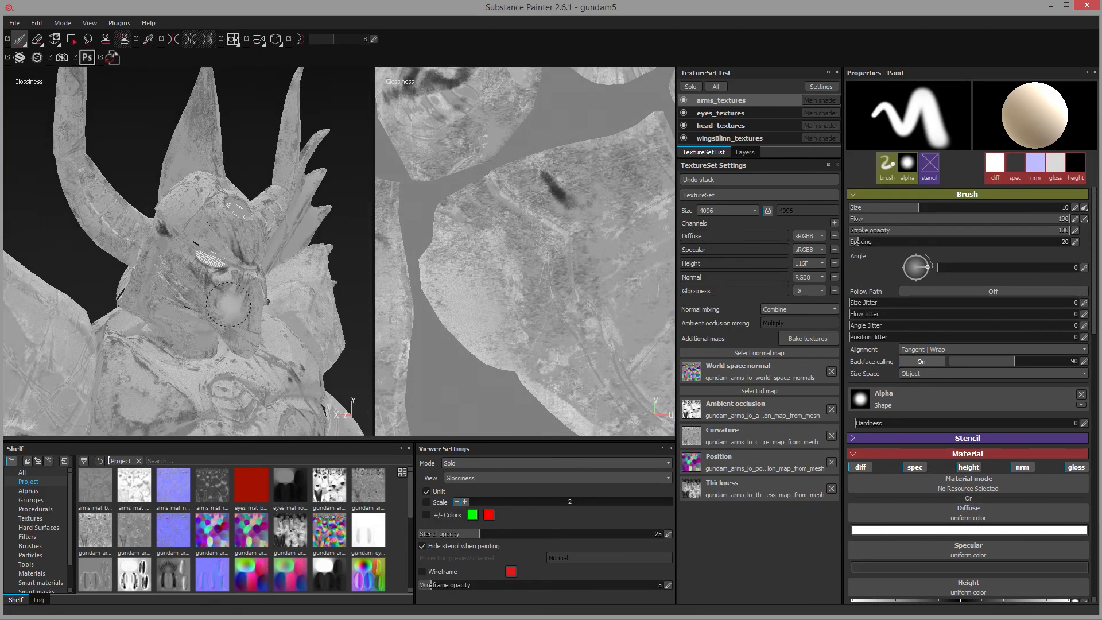
{"action": "left_click_drag", "start_coordinate": [231, 303], "coordinate": [237, 321], "text": "alt"}
{"action": "right_click_drag", "start_coordinate": [237, 320], "coordinate": [297, 324], "text": "alt"}
{"action": "left_click_drag", "start_coordinate": [280, 326], "coordinate": [285, 299], "text": "alt"}
{"action": "mouse_move", "coordinate": [586, 287]}
{"action": "middle_mouse_down"}
{"action": "mouse_move", "coordinate": [460, 292]}
{"action": "mouse_move", "coordinate": [476, 287]}
{"action": "middle_mouse_up"}
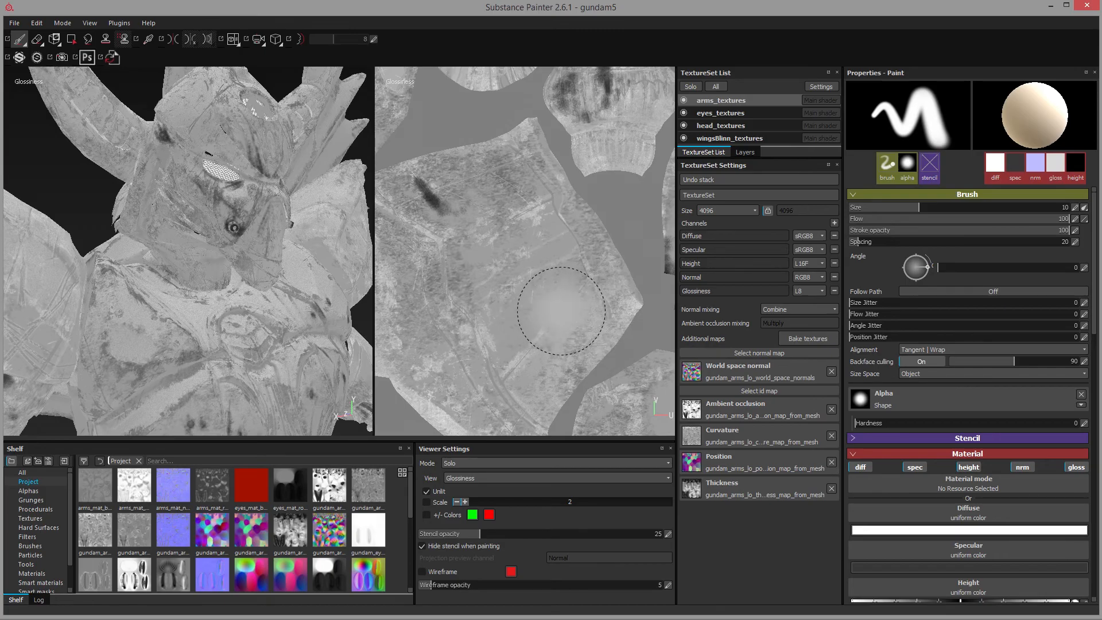
{"action": "scroll", "coordinate": [562, 311], "scroll_direction": "down", "scroll_amount": 5}
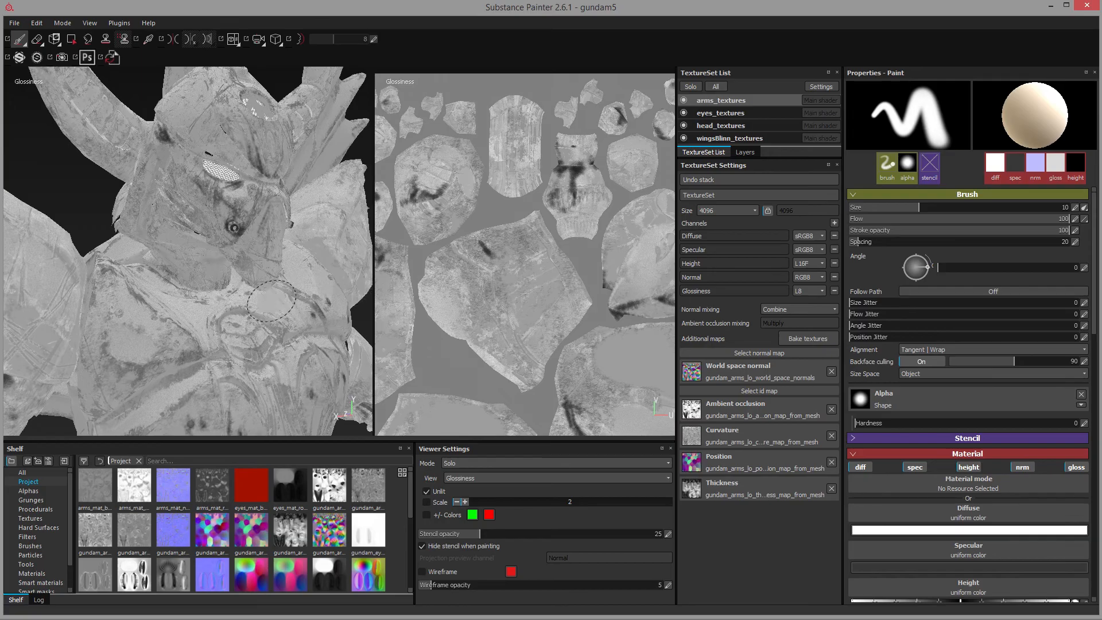
{"action": "left_click_drag", "start_coordinate": [271, 336], "coordinate": [278, 350], "text": "alt"}
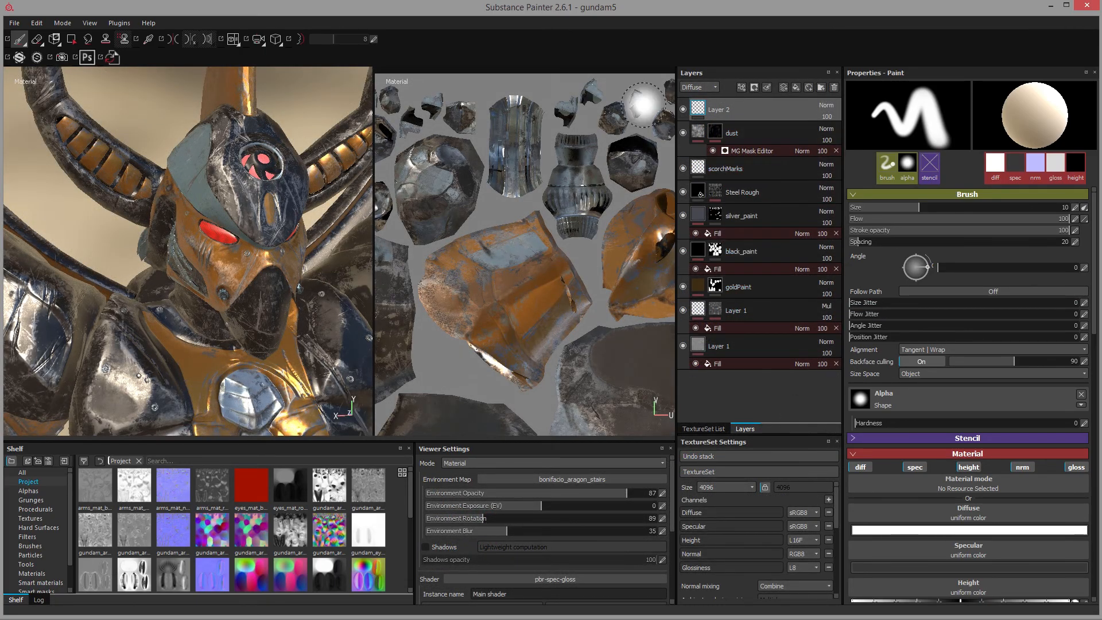
Open the texture export settings and expand the arms_textures set to review its output maps
{"action": "left_click", "coordinate": [15, 24]}
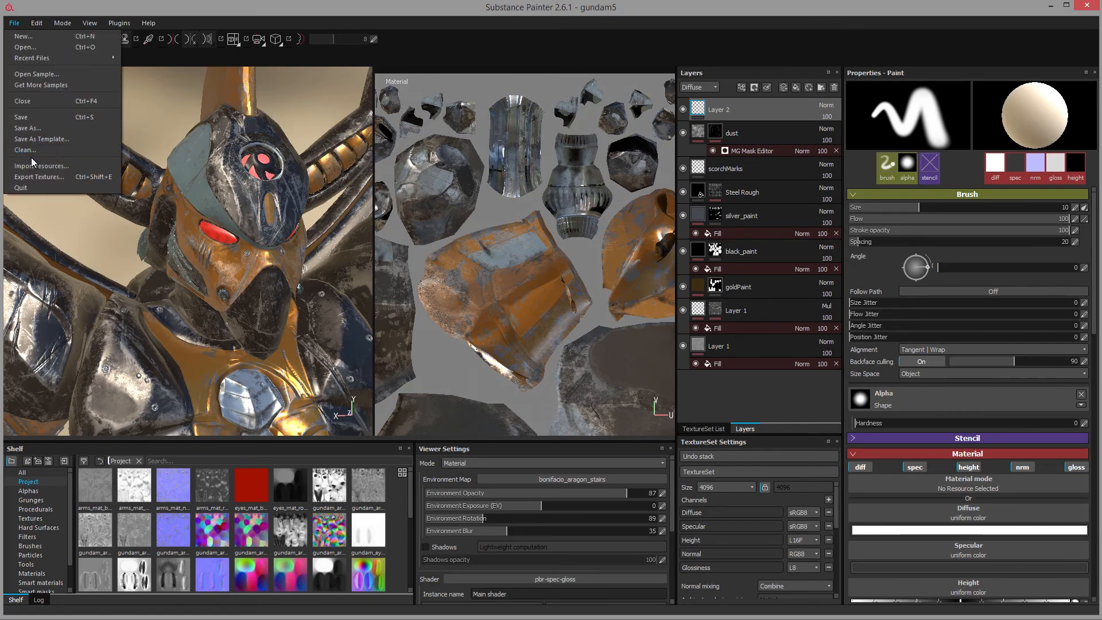
{"action": "left_click", "coordinate": [48, 179]}
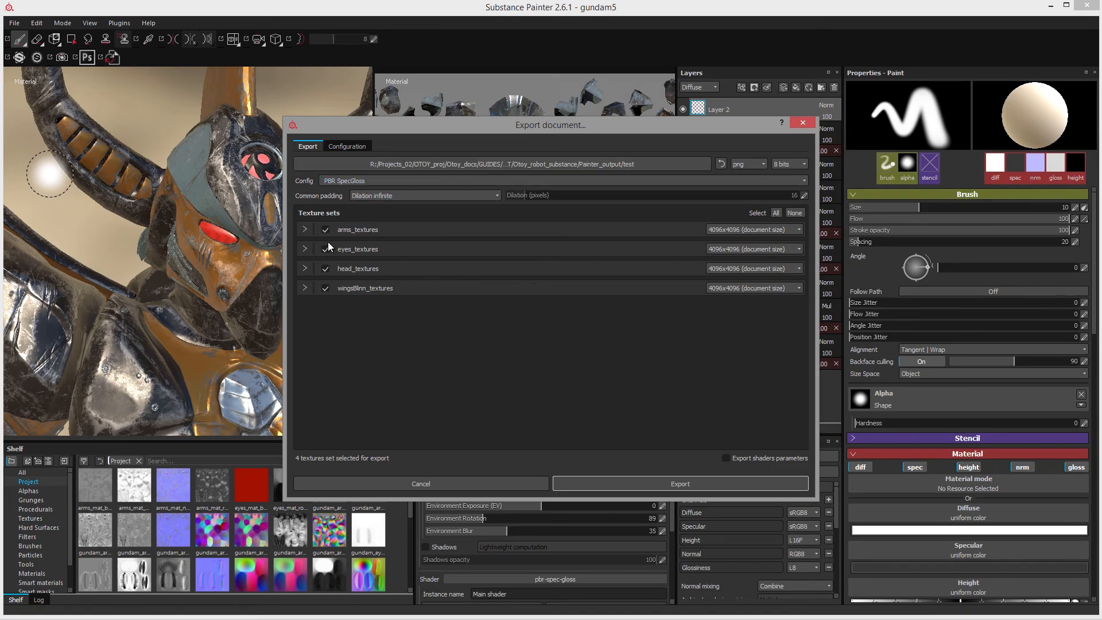
{"action": "left_click", "coordinate": [305, 230]}
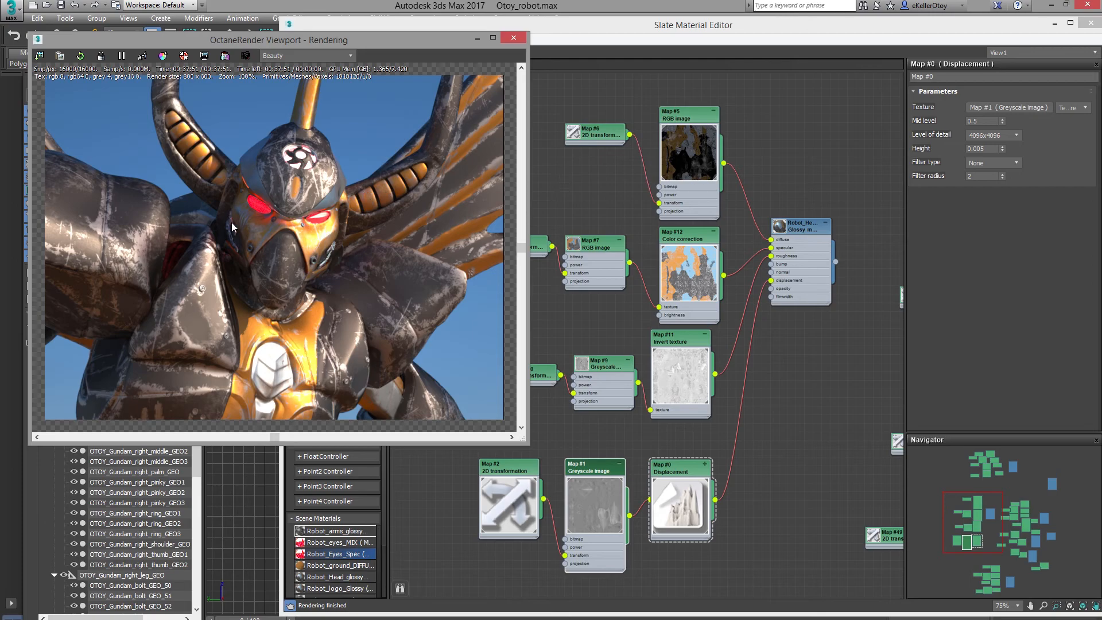
In 3ds Max's Slate Material Editor, zoom in on the head's diffuse RGB image node and move the connected glossy material node slightly up
{"action": "left_click", "coordinate": [687, 32]}
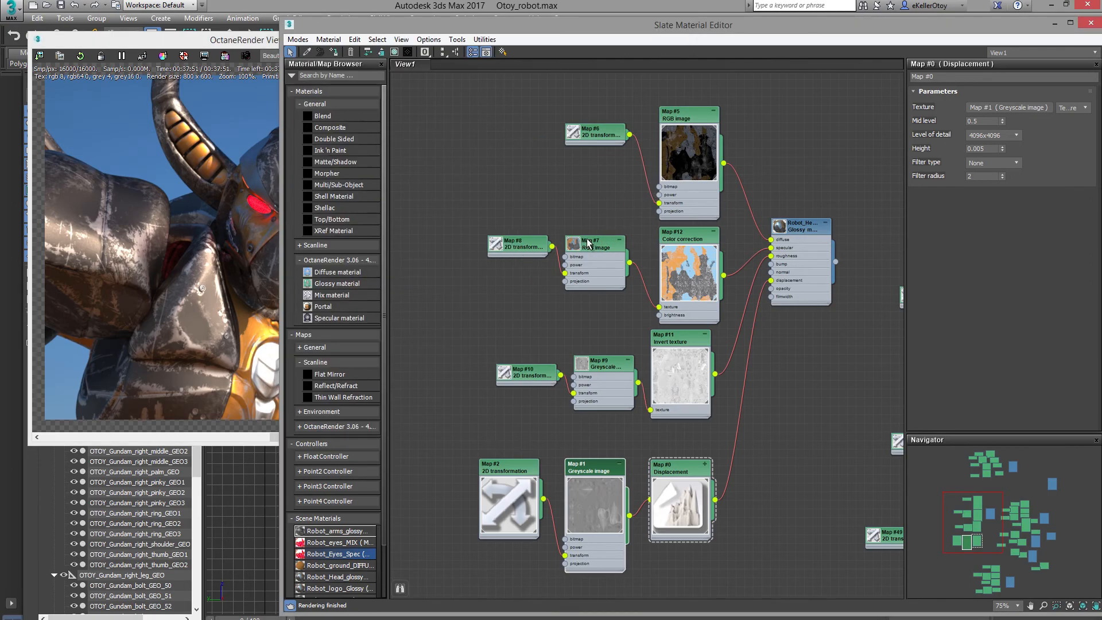
{"action": "middle_click_drag", "start_coordinate": [603, 259], "coordinate": [557, 426]}
{"action": "scroll", "coordinate": [563, 362], "scroll_direction": "up", "scroll_amount": 10}
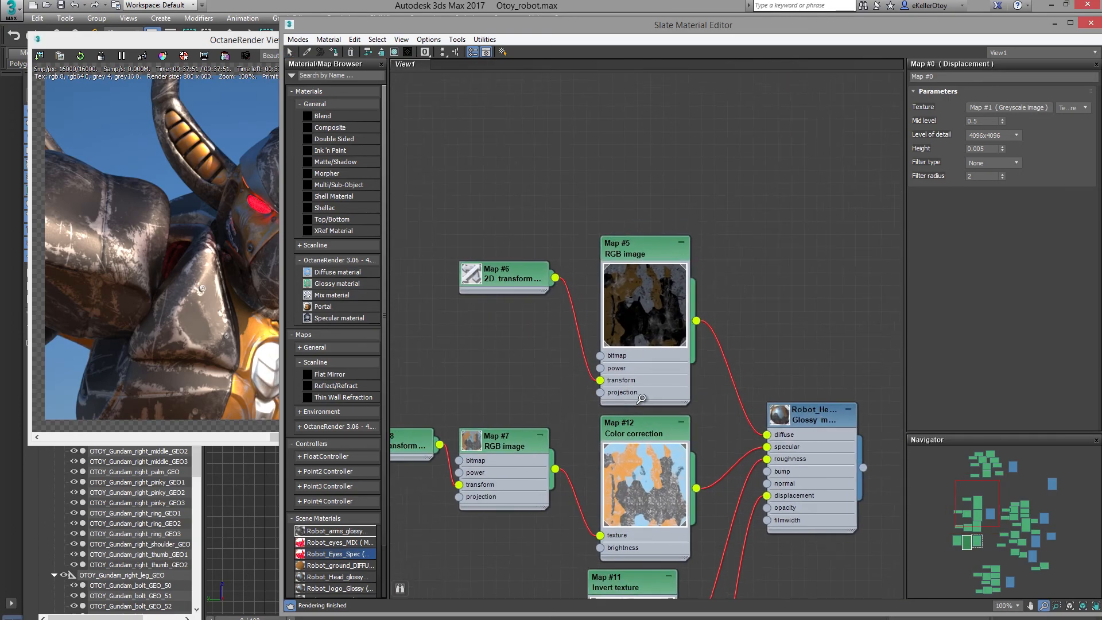
{"action": "left_click", "coordinate": [638, 236]}
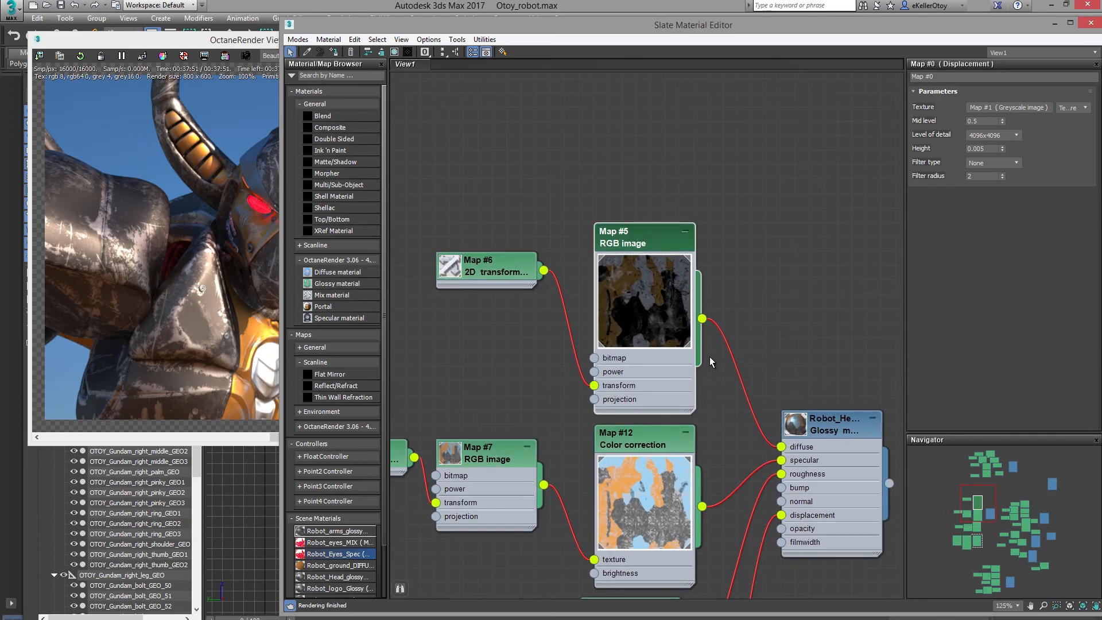
{"action": "left_click_drag", "start_coordinate": [835, 431], "coordinate": [833, 403]}
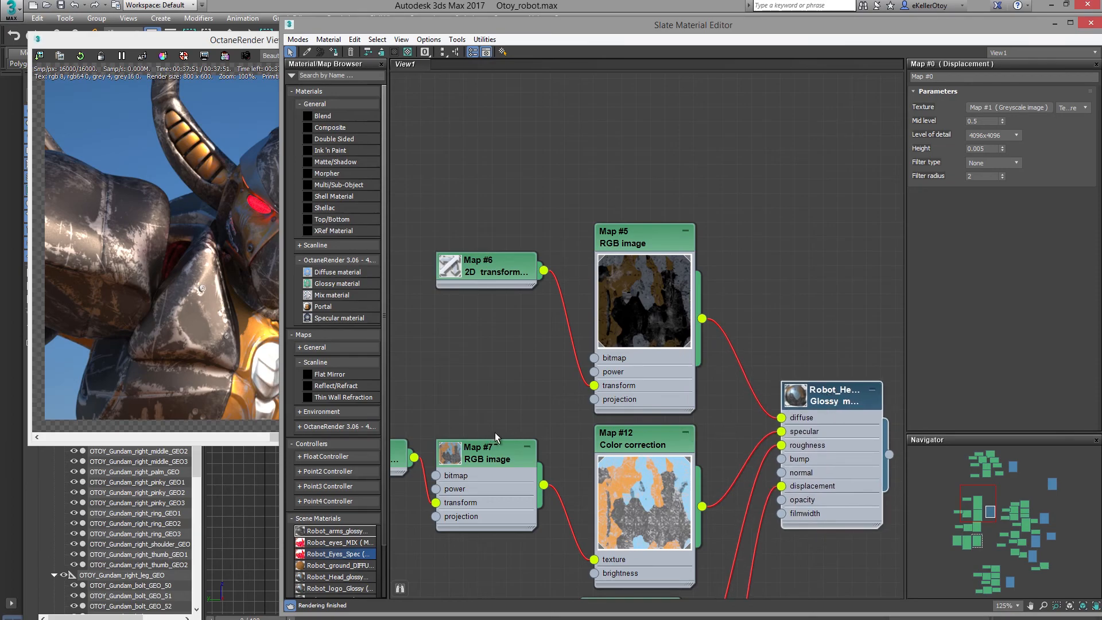
Enlarge the preview of the Map #7 RGB image node and reposition the node beside the Color correction node
{"action": "middle_click_drag", "start_coordinate": [494, 435], "coordinate": [566, 390]}
{"action": "double_click", "coordinate": [524, 410]}
{"action": "left_click_drag", "start_coordinate": [565, 418], "coordinate": [579, 404]}
Show the parameters of the Map #12 Color correction node and bring the Octane render viewport forward
{"action": "left_click", "coordinate": [718, 400]}
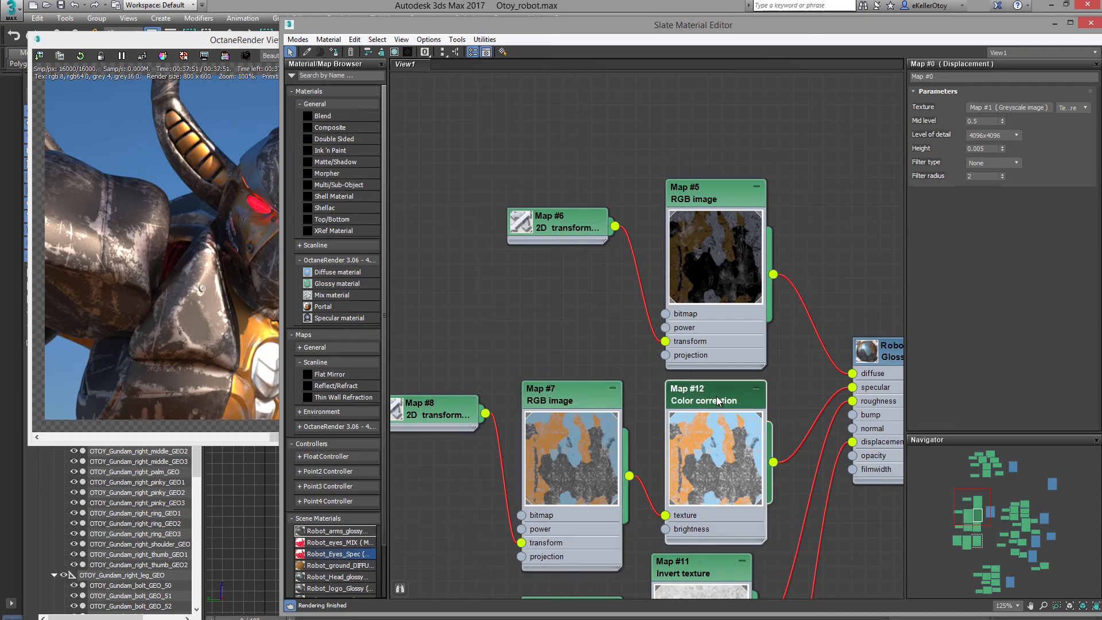
{"action": "double_click", "coordinate": [719, 400]}
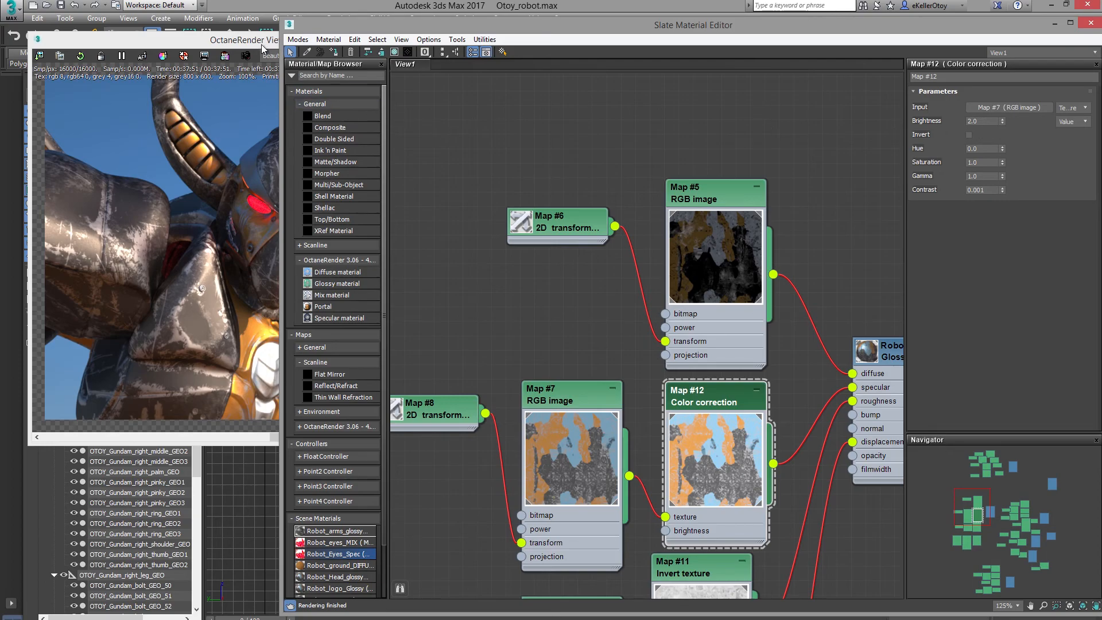
{"action": "left_click", "coordinate": [262, 46]}
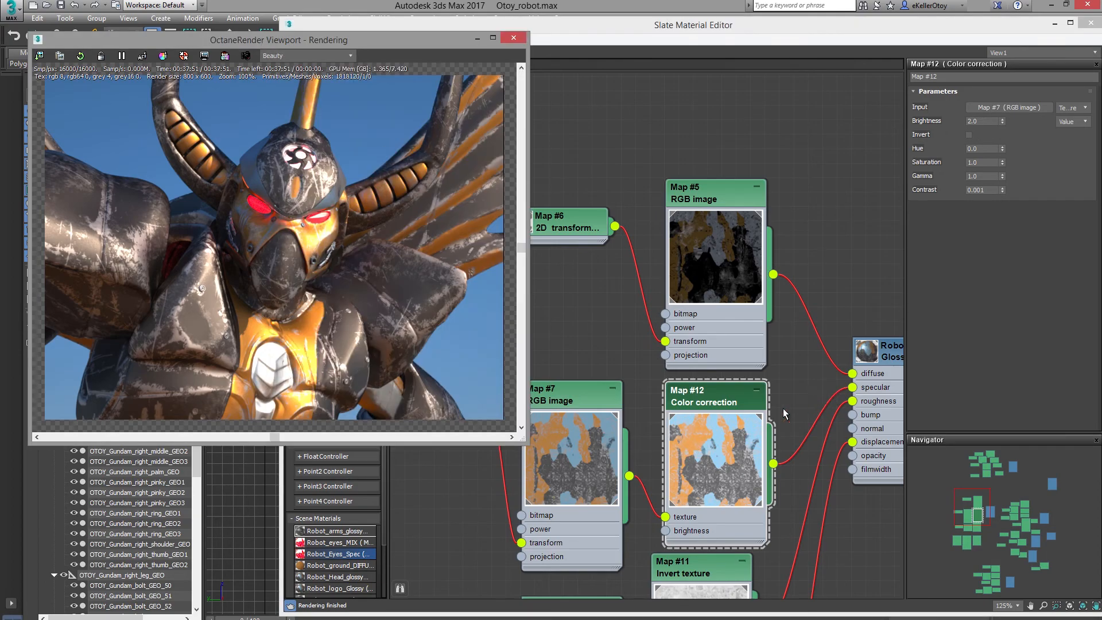
Return to the node graph and enlarge the preview of the Map #9 Greyscale image node
{"action": "left_click", "coordinate": [606, 469]}
{"action": "middle_click_drag", "start_coordinate": [604, 489], "coordinate": [614, 438]}
{"action": "double_click", "coordinate": [559, 468]}
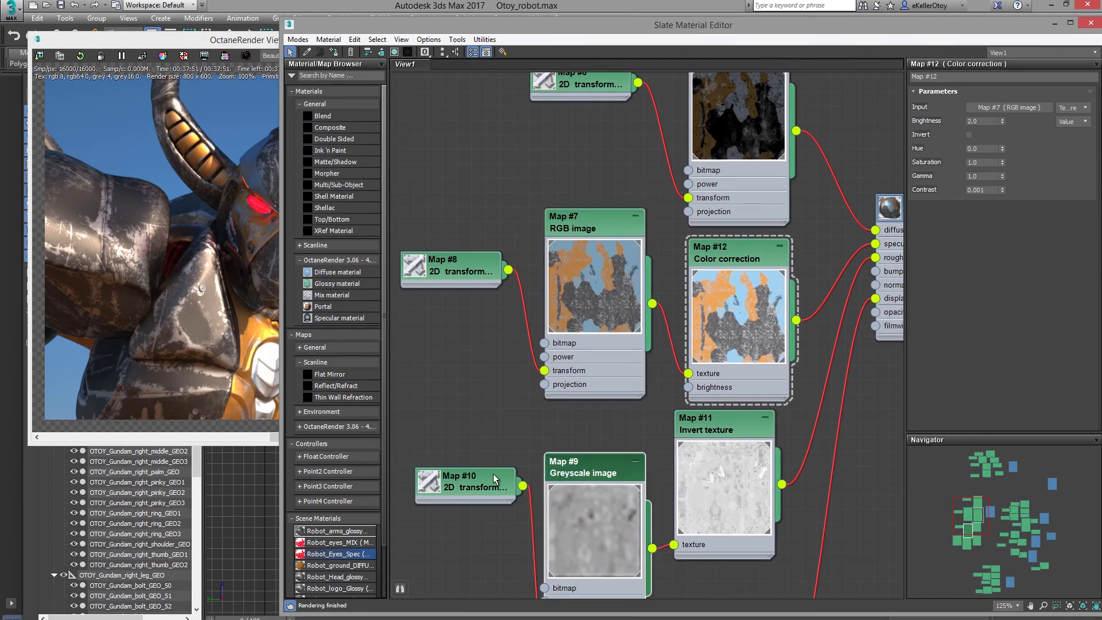
Inspect the glossy material's texture inputs up close, and show the parameters of the Map #9 Greyscale image node
{"action": "middle_click_drag", "start_coordinate": [703, 409], "coordinate": [647, 436]}
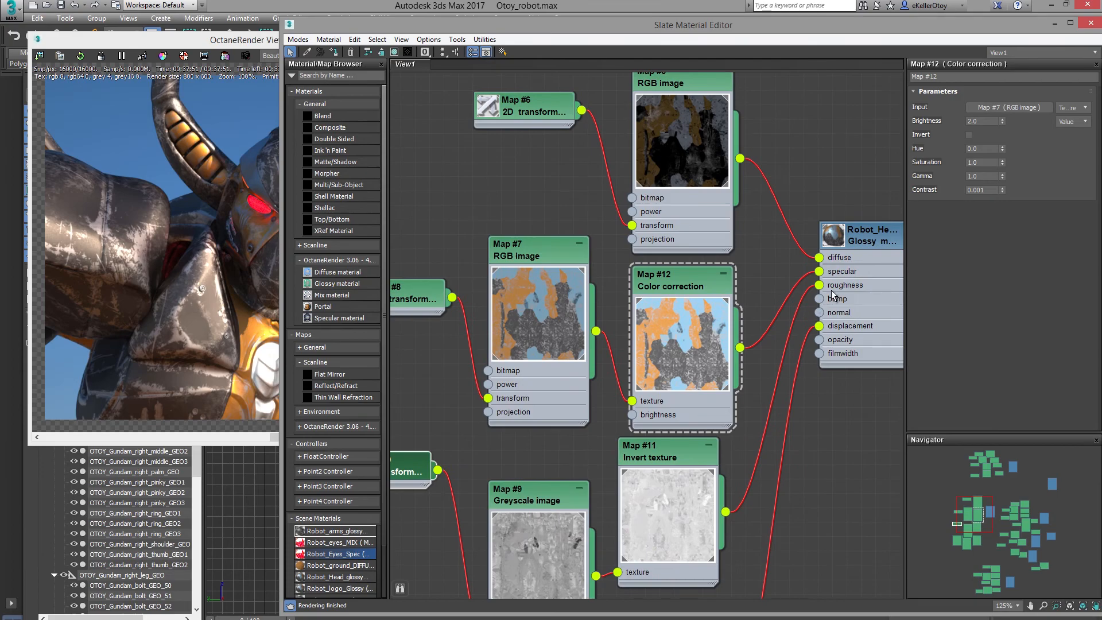
{"action": "scroll", "coordinate": [848, 287], "scroll_direction": "up", "scroll_amount": 5}
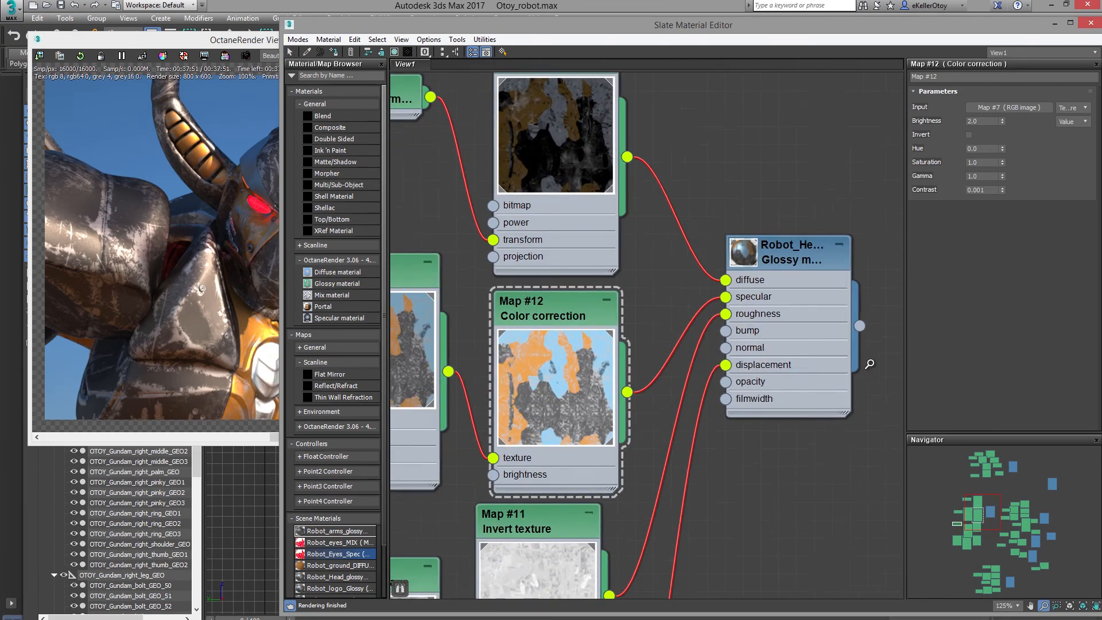
{"action": "middle_click_drag", "start_coordinate": [792, 303], "coordinate": [718, 314]}
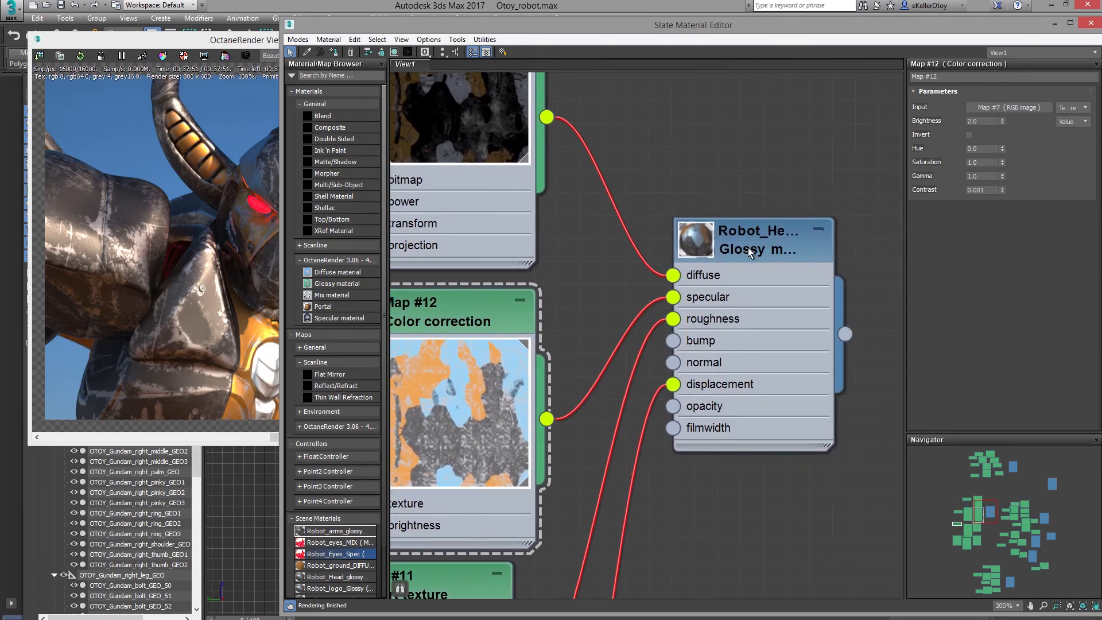
{"action": "middle_click_drag", "start_coordinate": [683, 422], "coordinate": [866, 294]}
{"action": "middle_click_drag", "start_coordinate": [753, 408], "coordinate": [811, 317]}
{"action": "middle_click_drag", "start_coordinate": [786, 402], "coordinate": [941, 345]}
{"action": "left_click", "coordinate": [615, 389]}
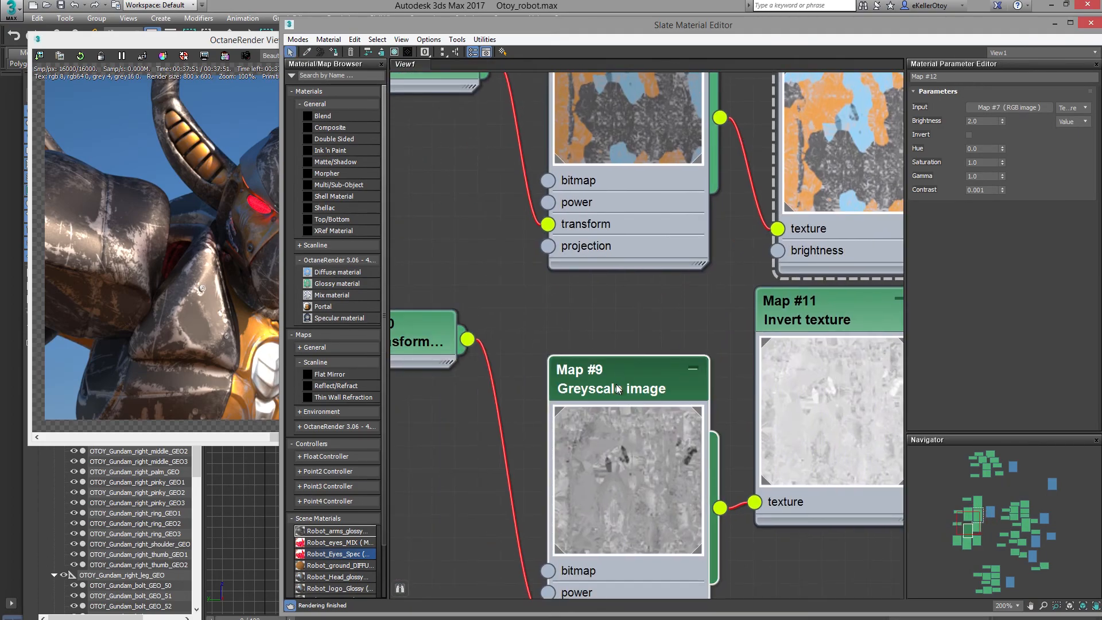
{"action": "double_click", "coordinate": [625, 390]}
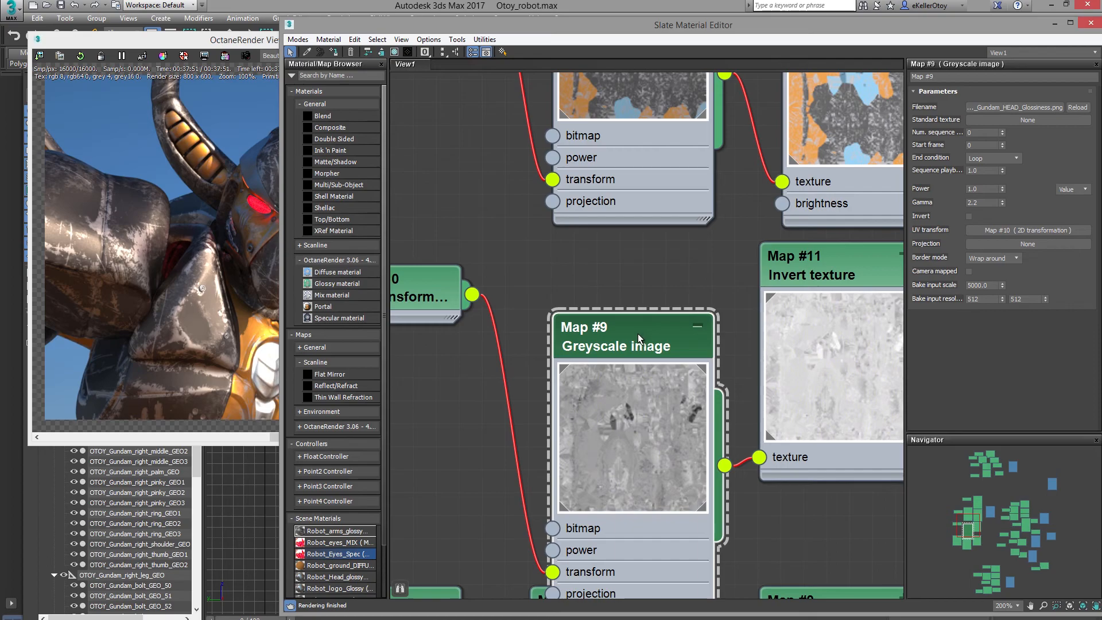
Move the Map #9 Greyscale image node up so it sits level with the Map #11 Invert texture node
{"action": "left_click_drag", "start_coordinate": [638, 328], "coordinate": [639, 259]}
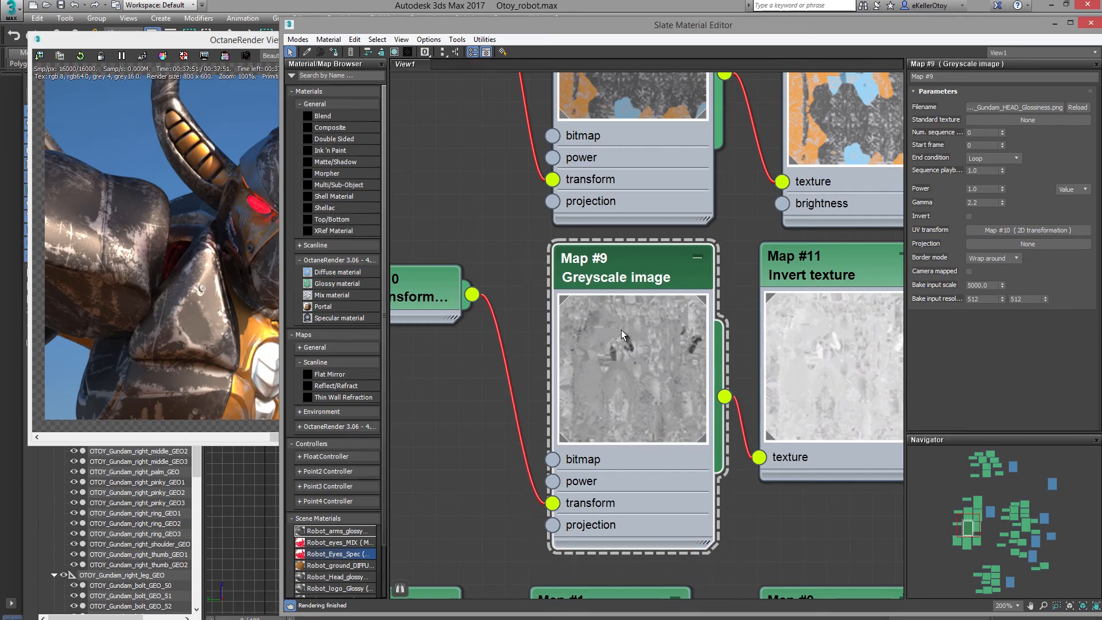
{"action": "middle_click_drag", "start_coordinate": [652, 316], "coordinate": [505, 401]}
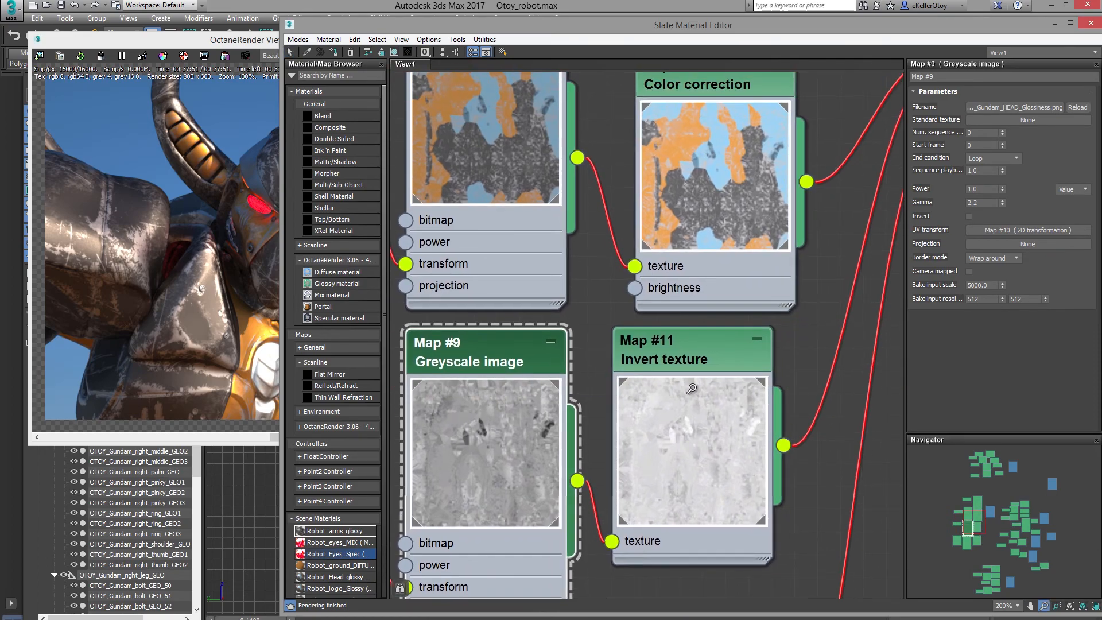
{"action": "scroll", "coordinate": [691, 388], "scroll_direction": "down", "scroll_amount": 3}
{"action": "middle_click_drag", "start_coordinate": [664, 402], "coordinate": [687, 376]}
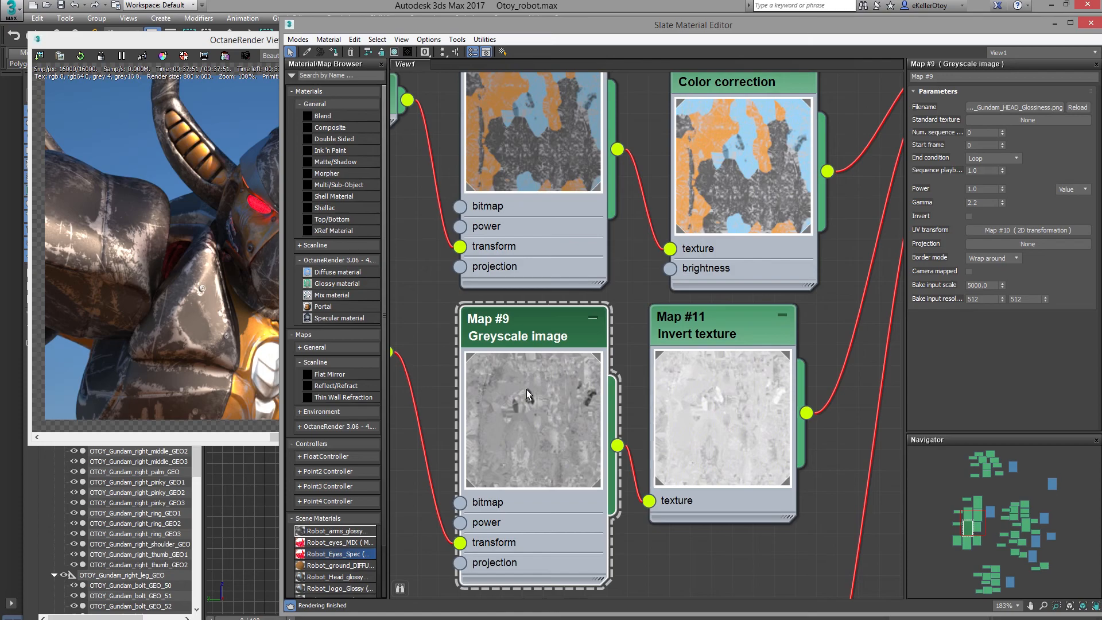
Trace the Map #9 and Map #11 nodes to the glossy material's roughness input and try the Greyscale image's Invert option
{"action": "middle_click_drag", "start_coordinate": [763, 345], "coordinate": [614, 437]}
{"action": "middle_click_drag", "start_coordinate": [855, 132], "coordinate": [783, 185]}
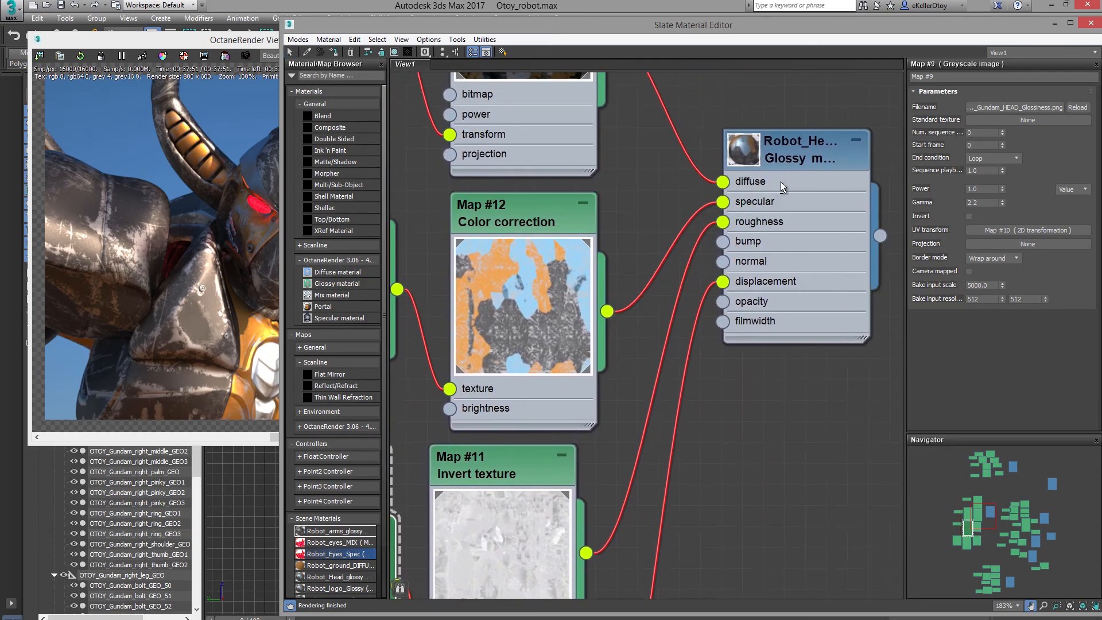
{"action": "middle_click_drag", "start_coordinate": [659, 397], "coordinate": [846, 321]}
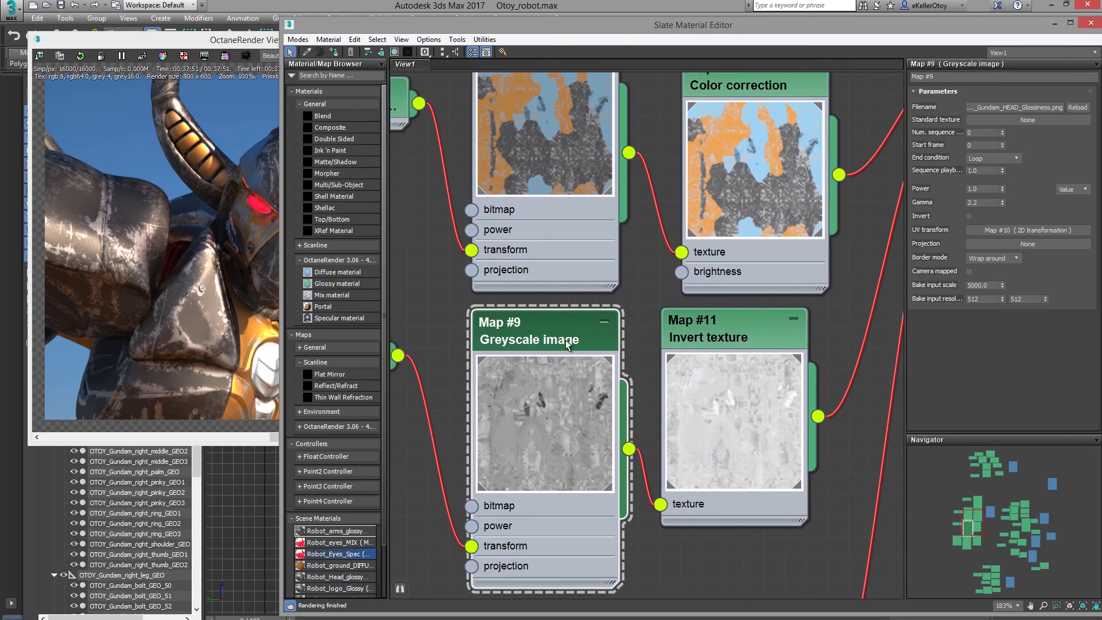
{"action": "middle_click_drag", "start_coordinate": [717, 345], "coordinate": [663, 421]}
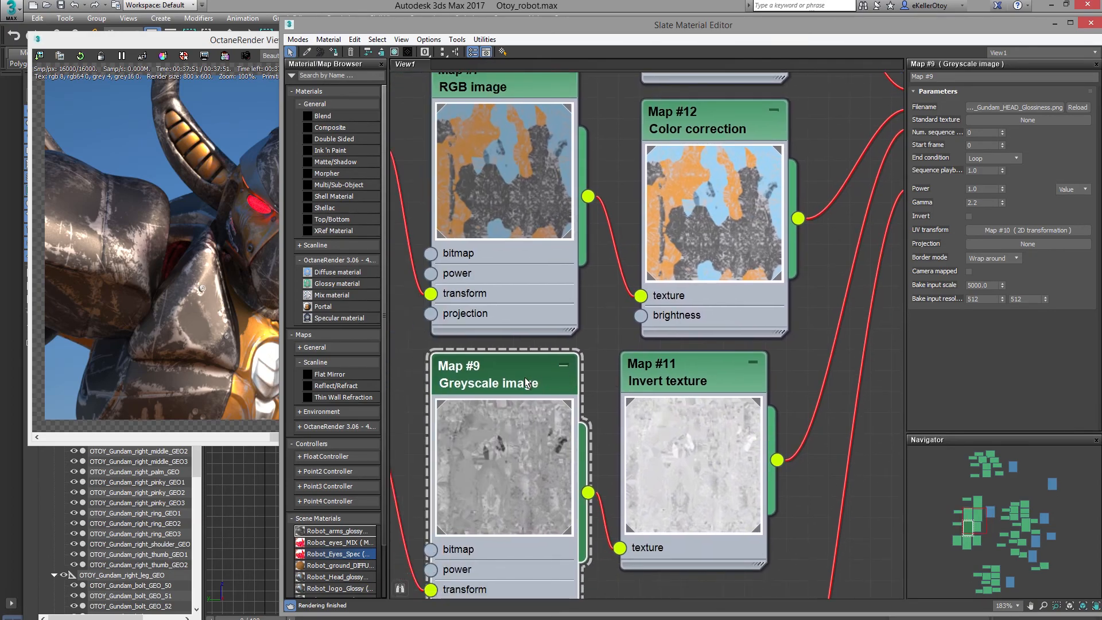
{"action": "middle_click_drag", "start_coordinate": [532, 368], "coordinate": [559, 329]}
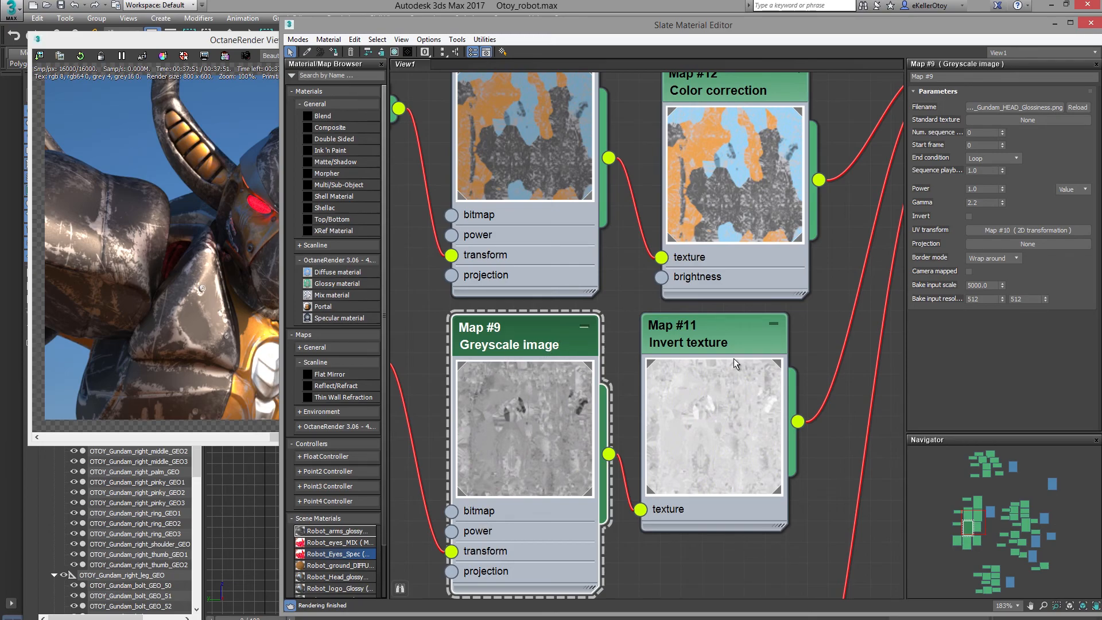
{"action": "left_click", "coordinate": [969, 217]}
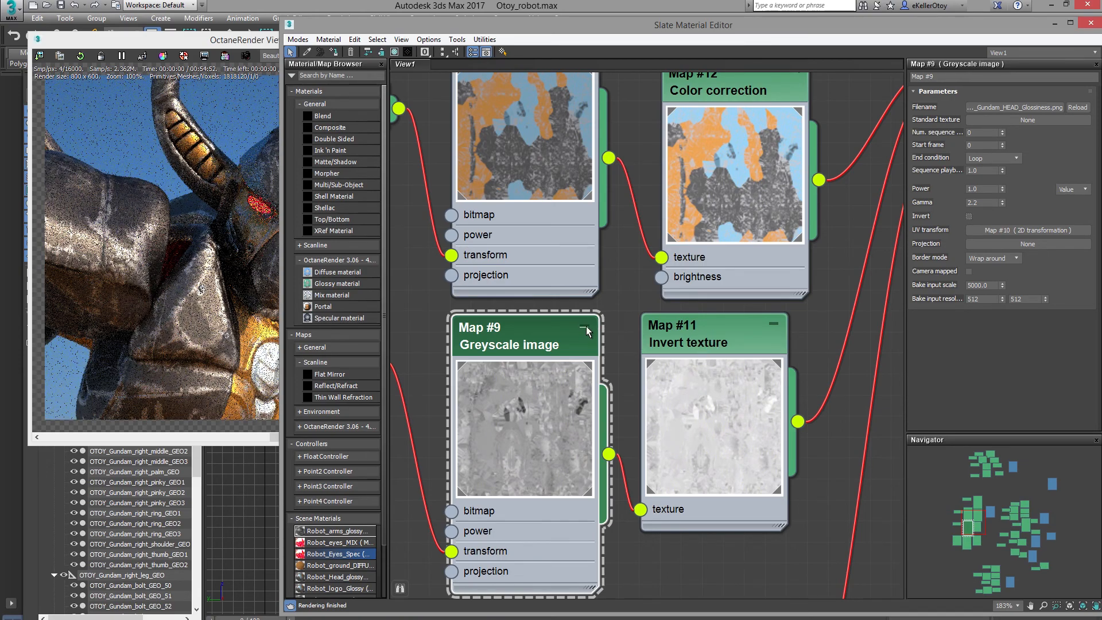
Add an Octane Color correction map and connect it between the Map #9 Greyscale image and the glossy material's roughness input
{"action": "scroll", "coordinate": [743, 368], "scroll_direction": "down", "scroll_amount": 4}
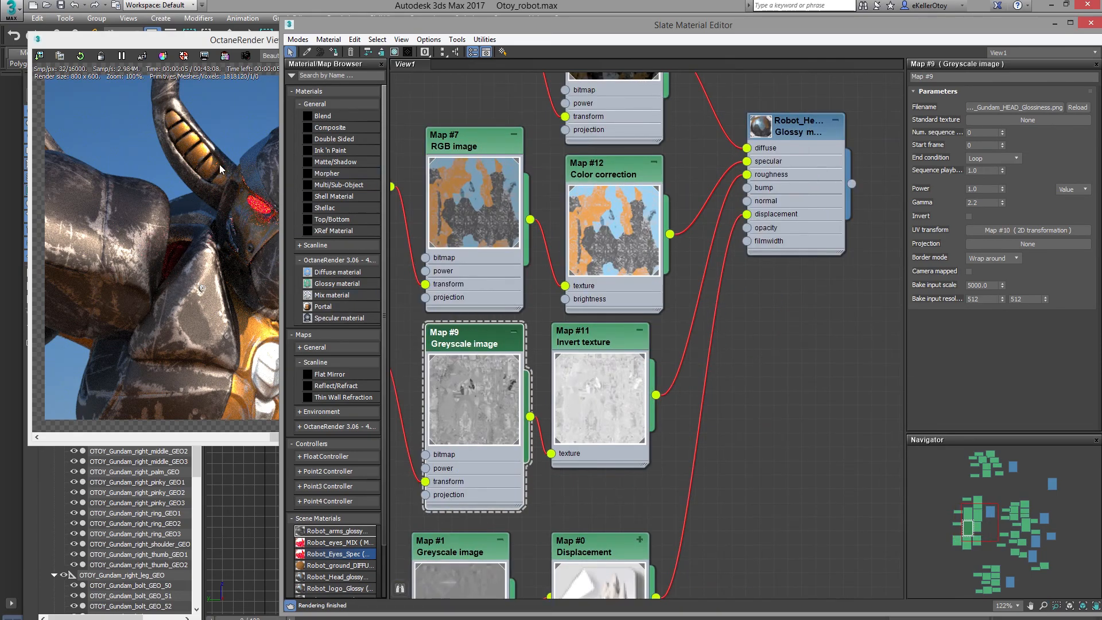
{"action": "right_click", "coordinate": [729, 351]}
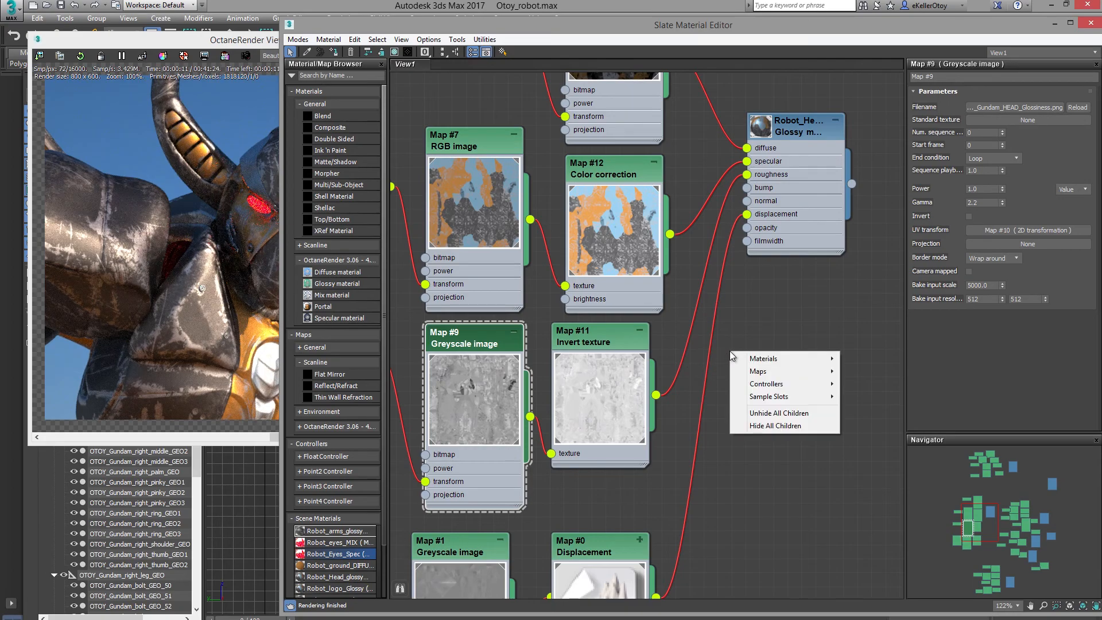
{"action": "mouse_move", "coordinate": [763, 386]}
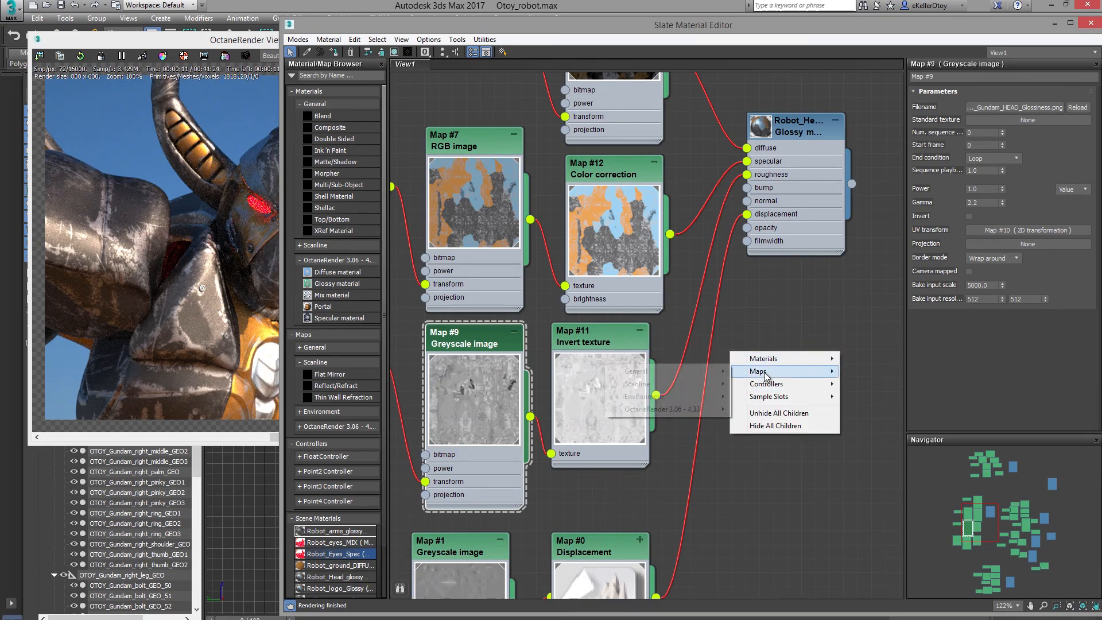
{"action": "mouse_move", "coordinate": [663, 409]}
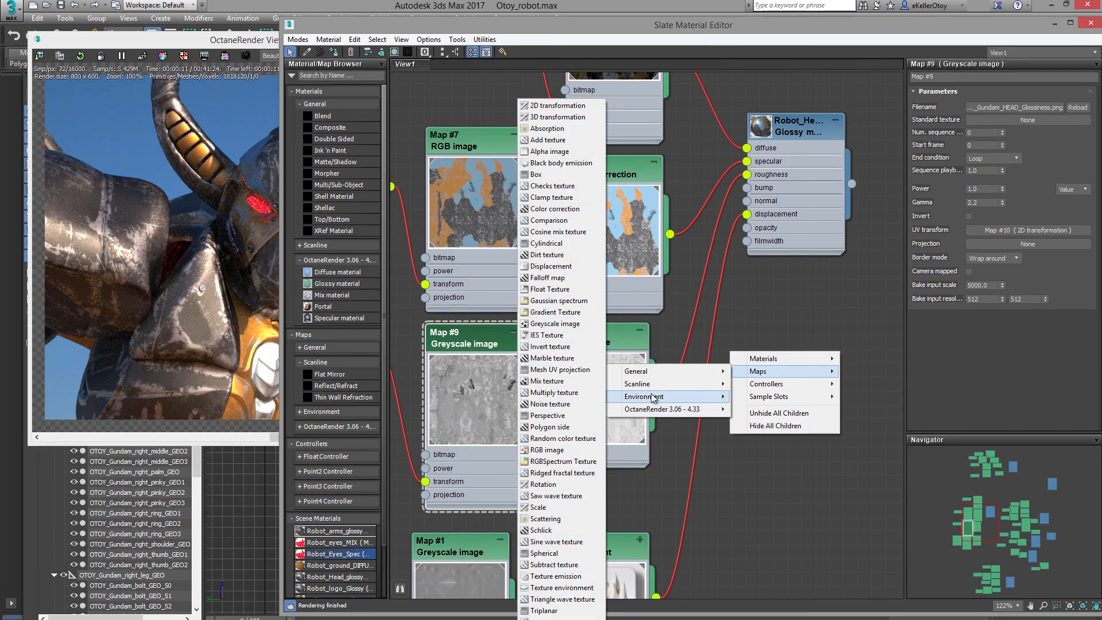
{"action": "left_click", "coordinate": [585, 209]}
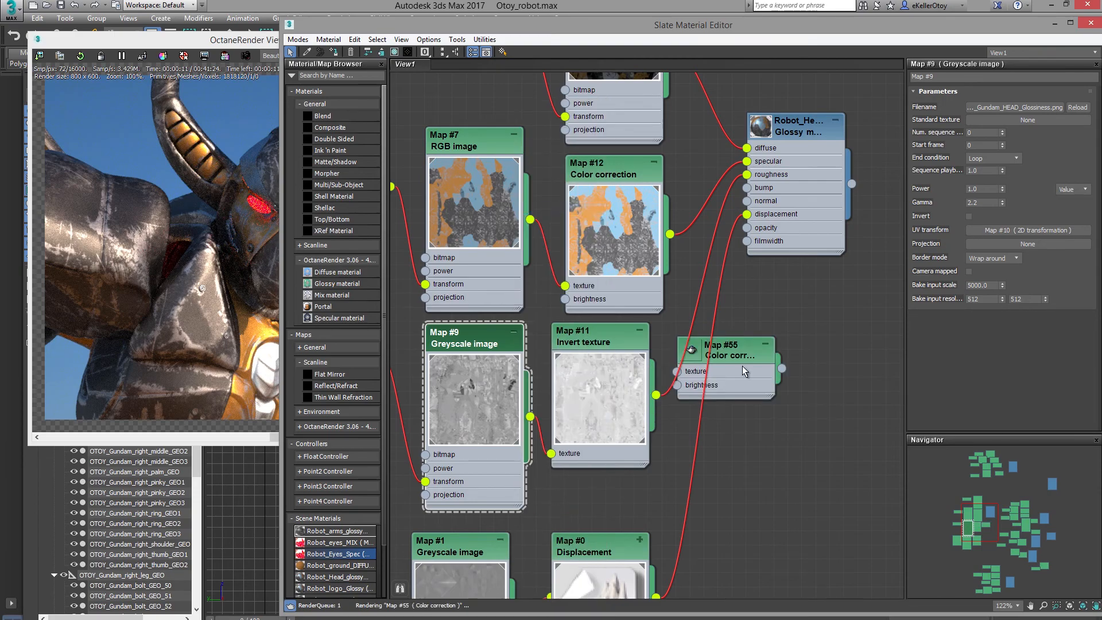
{"action": "left_click_drag", "start_coordinate": [748, 355], "coordinate": [767, 387]}
{"action": "left_click_drag", "start_coordinate": [530, 416], "coordinate": [719, 400]}
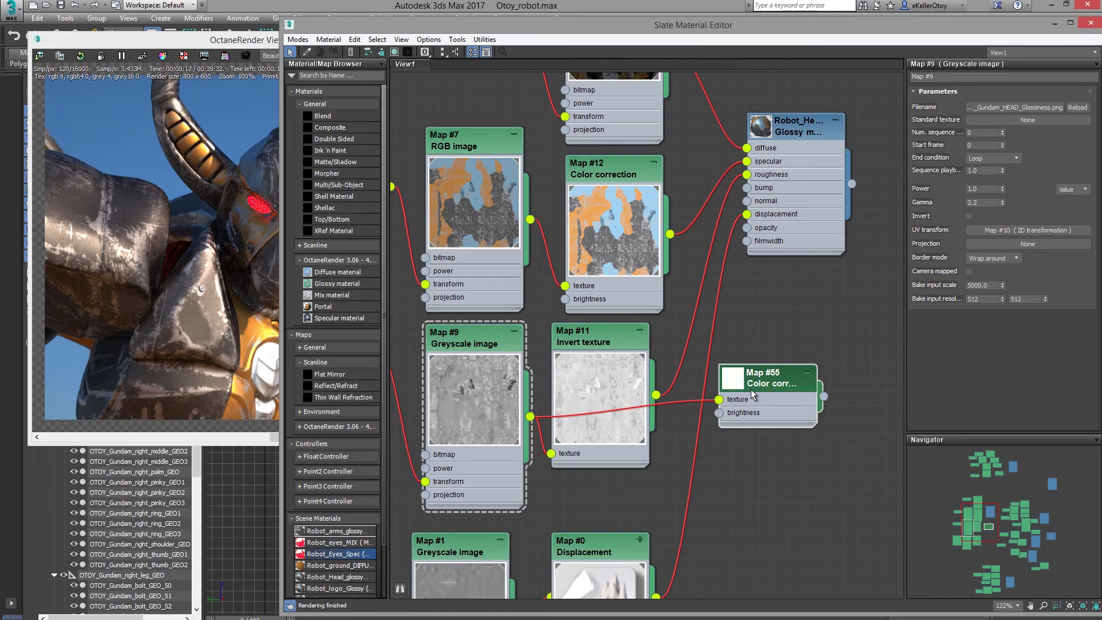
{"action": "left_click_drag", "start_coordinate": [796, 395], "coordinate": [746, 175]}
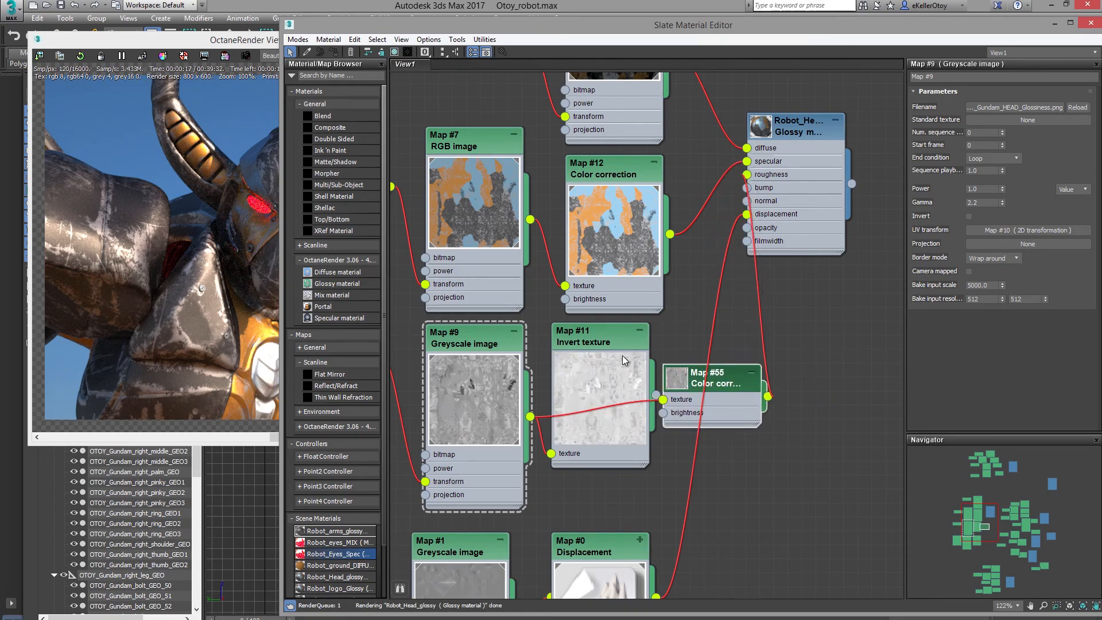
Disconnect the Map #11 Invert texture node, move it aside and place the new Color correction node in its spot
{"action": "left_click_drag", "start_coordinate": [583, 337], "coordinate": [807, 448]}
{"action": "left_click", "coordinate": [723, 566]}
{"action": "key", "text": "Delete"}
{"action": "left_click_drag", "start_coordinate": [665, 365], "coordinate": [614, 339]}
Enlarge the new Color correction node's preview, turn on its Invert option and check the result in the Octane render viewport
{"action": "double_click", "coordinate": [585, 332]}
{"action": "double_click", "coordinate": [619, 343]}
{"action": "middle_click_drag", "start_coordinate": [598, 379], "coordinate": [662, 379]}
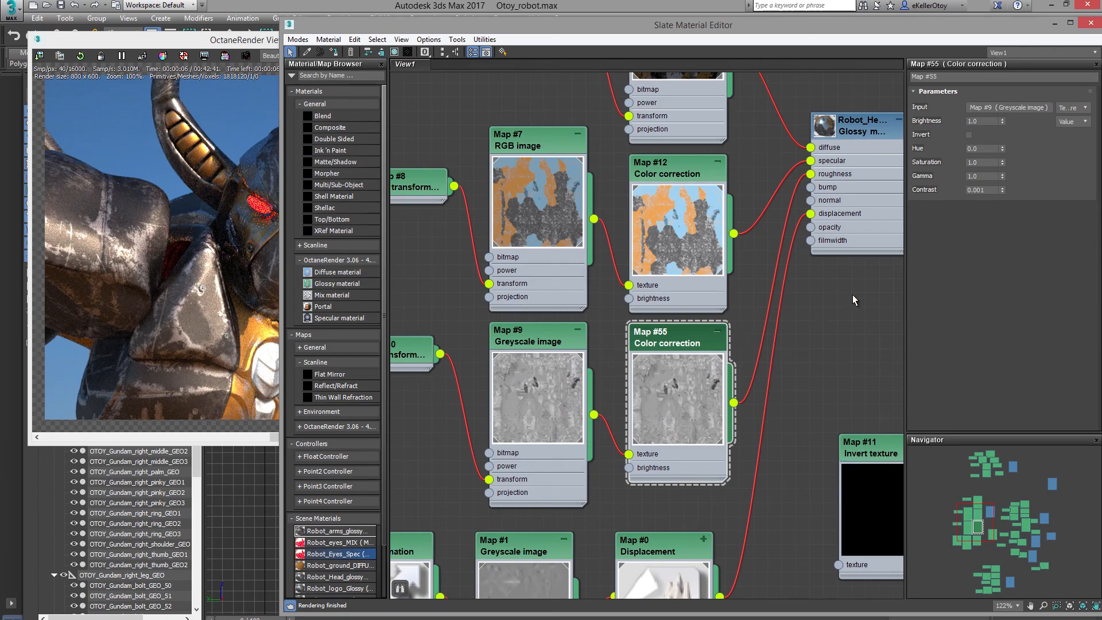
{"action": "left_click", "coordinate": [967, 135]}
{"action": "middle_click_drag", "start_coordinate": [832, 458], "coordinate": [697, 431]}
{"action": "middle_click_drag", "start_coordinate": [542, 302], "coordinate": [566, 313]}
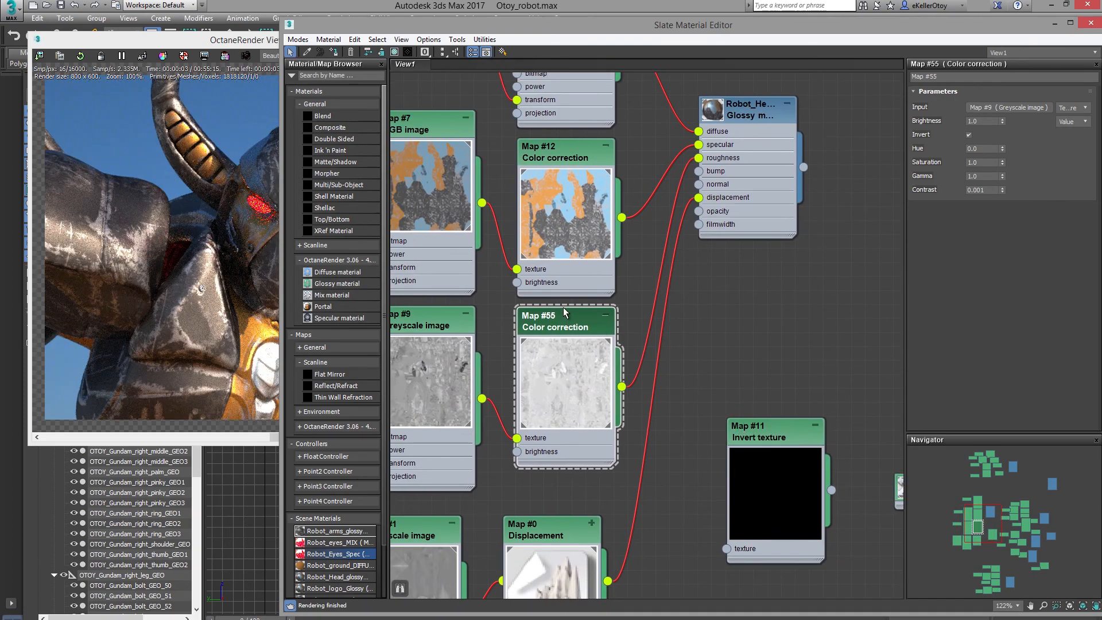
{"action": "left_click", "coordinate": [241, 42]}
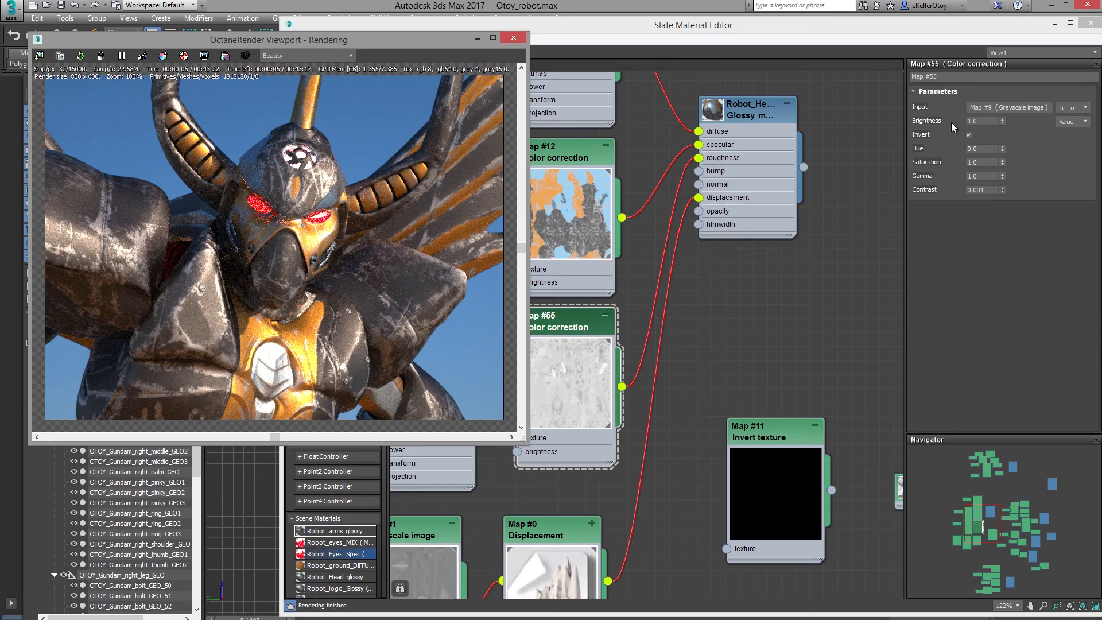
Set the Map #55 Color correction node's brightness to 0.2 and check the result in the Octane render viewport
{"action": "double_click", "coordinate": [989, 121]}
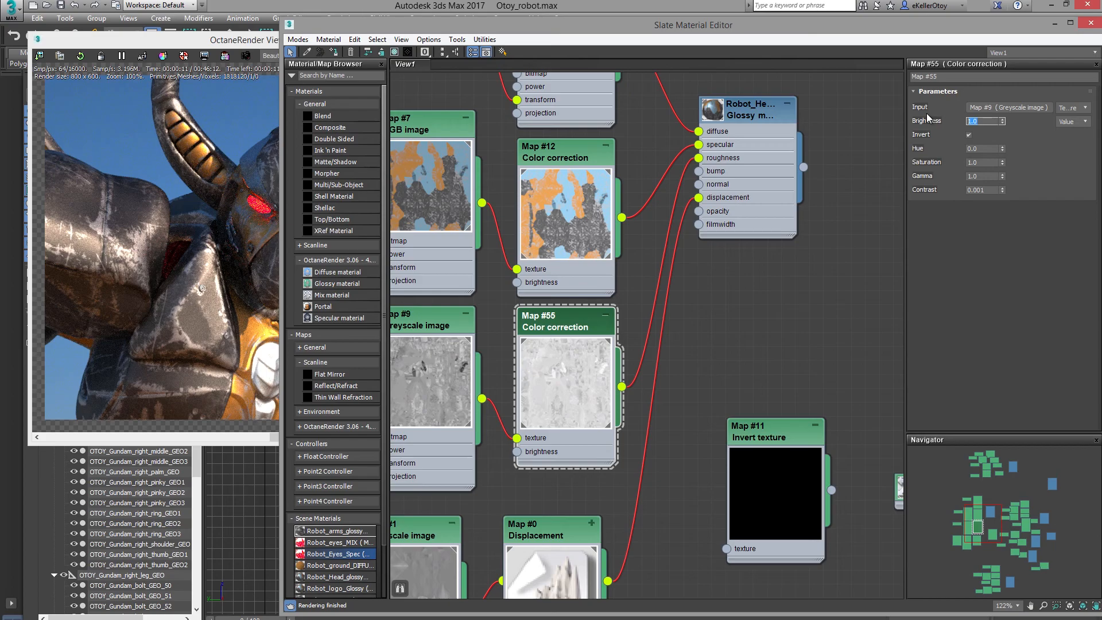
{"action": "type", "text": ".2"}
{"action": "key", "text": "Return"}
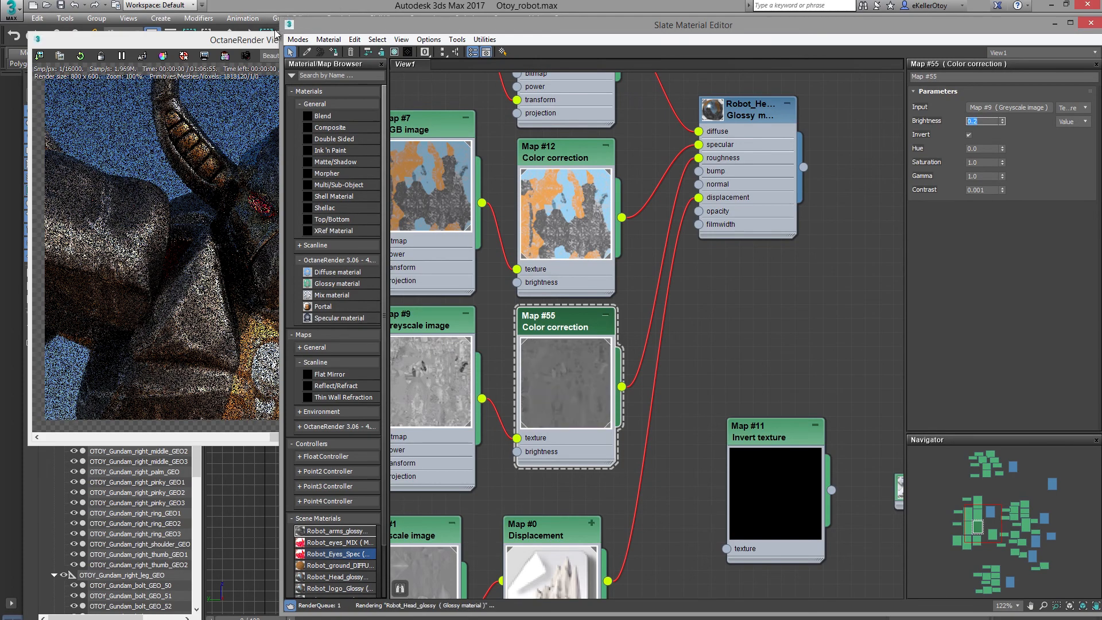
{"action": "left_click", "coordinate": [258, 40]}
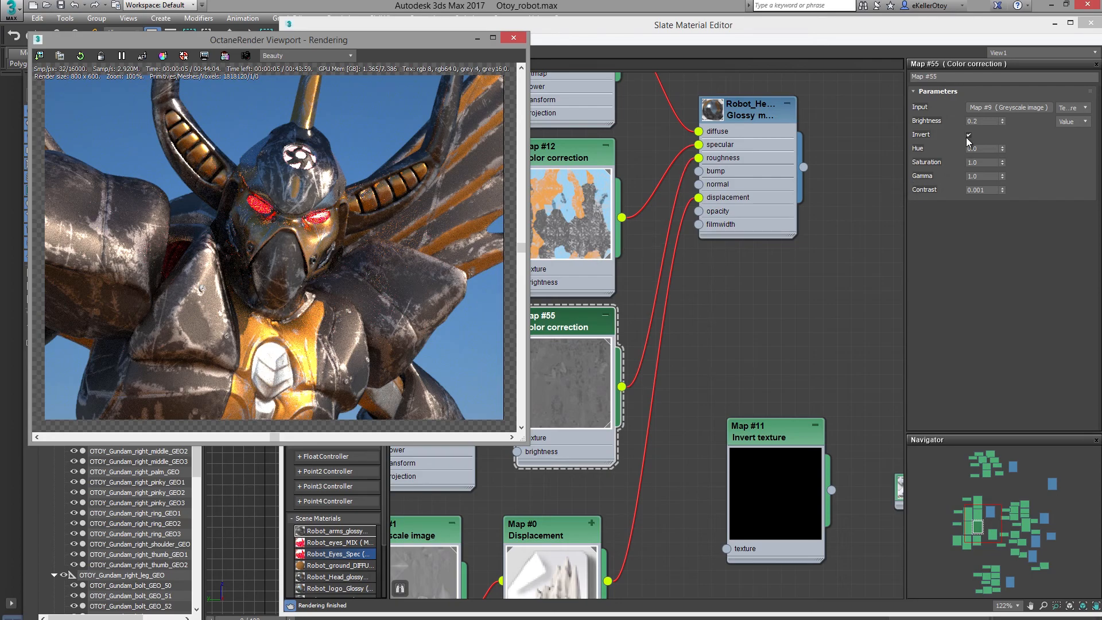
Return to the node graph, show the Map #9 Greyscale image parameters and move the Invert texture node closer to the other nodes
{"action": "left_click", "coordinate": [675, 33]}
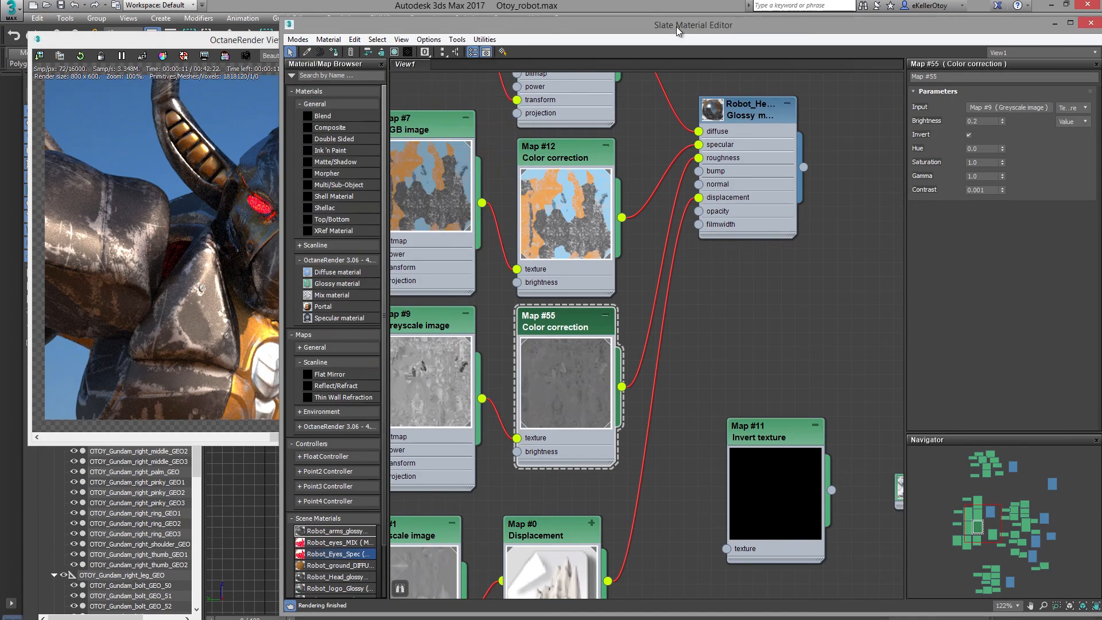
{"action": "middle_click_drag", "start_coordinate": [620, 316], "coordinate": [677, 314]}
{"action": "left_click", "coordinate": [539, 347]}
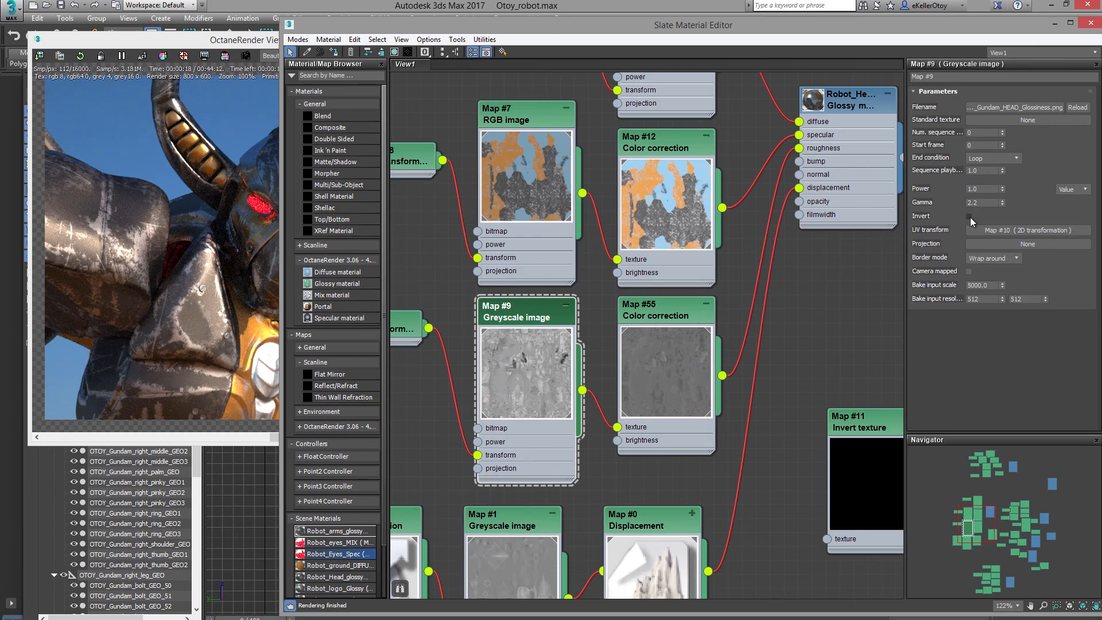
{"action": "left_click_drag", "start_coordinate": [864, 419], "coordinate": [808, 376]}
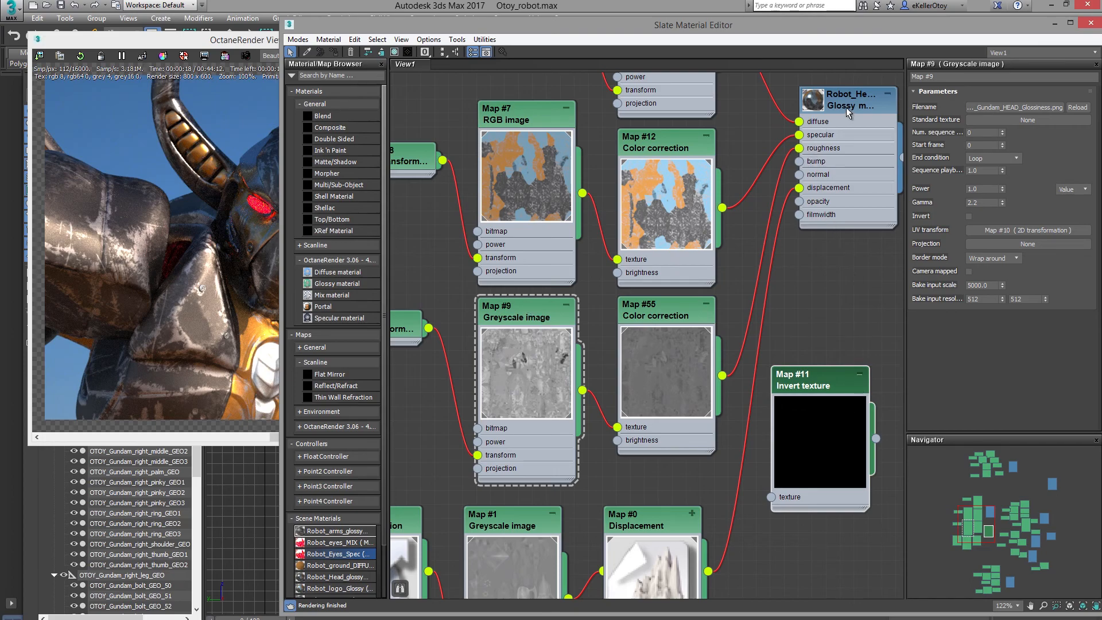
{"action": "left_click", "coordinate": [663, 316]}
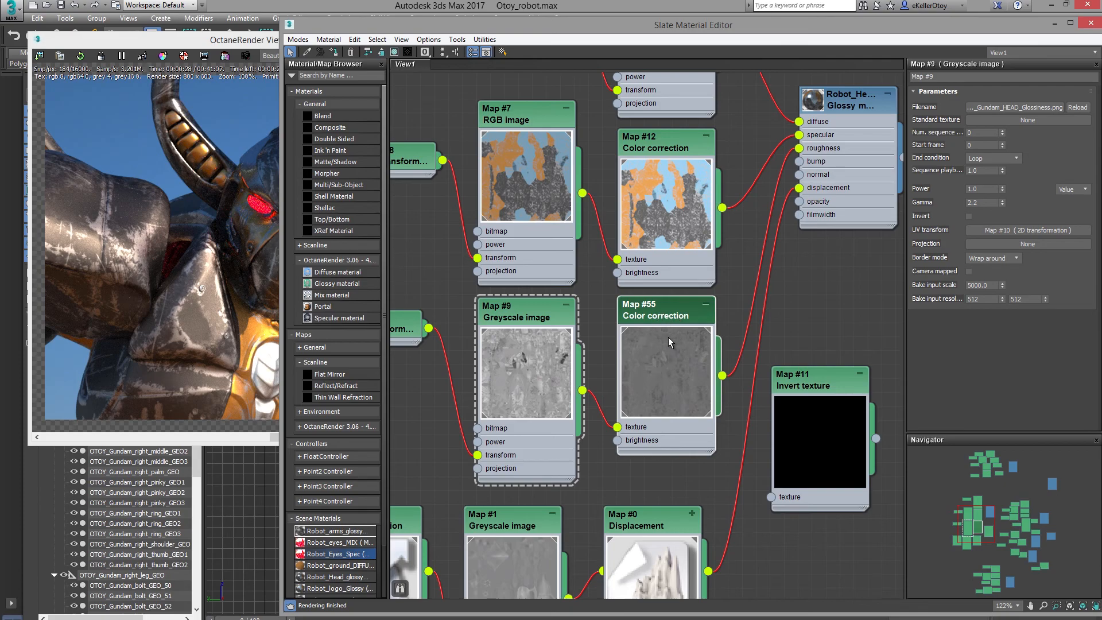
{"action": "left_click", "coordinate": [675, 317]}
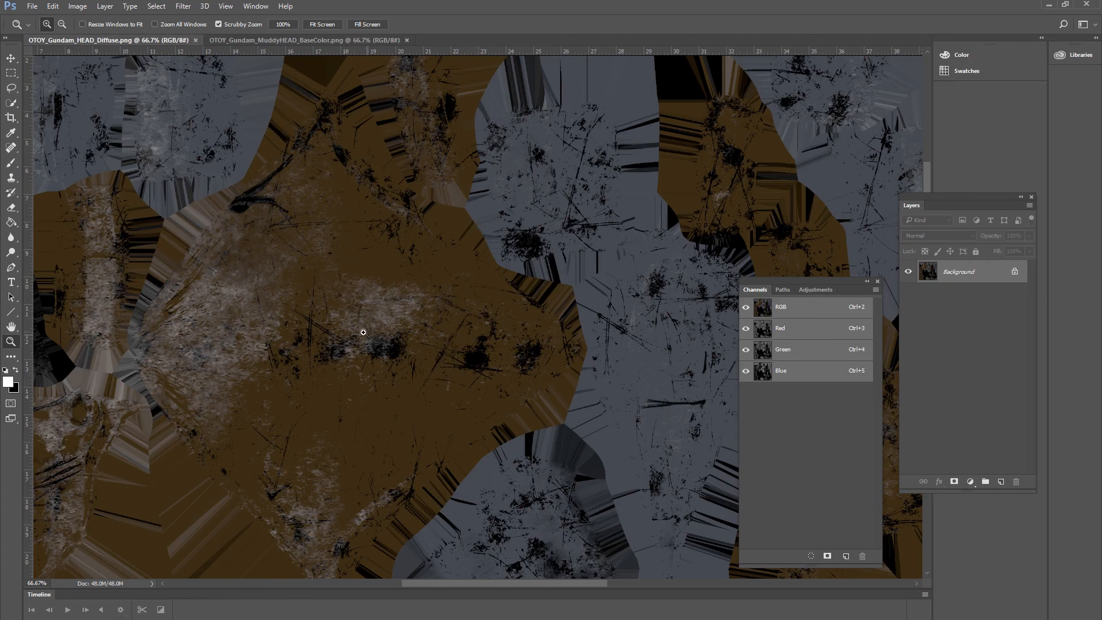
View the OTOY_Gundam_MuddyHEAD_BaseColor.png texture for comparison and switch to Substance Painter
{"action": "key", "text": "ctrl+Tab"}
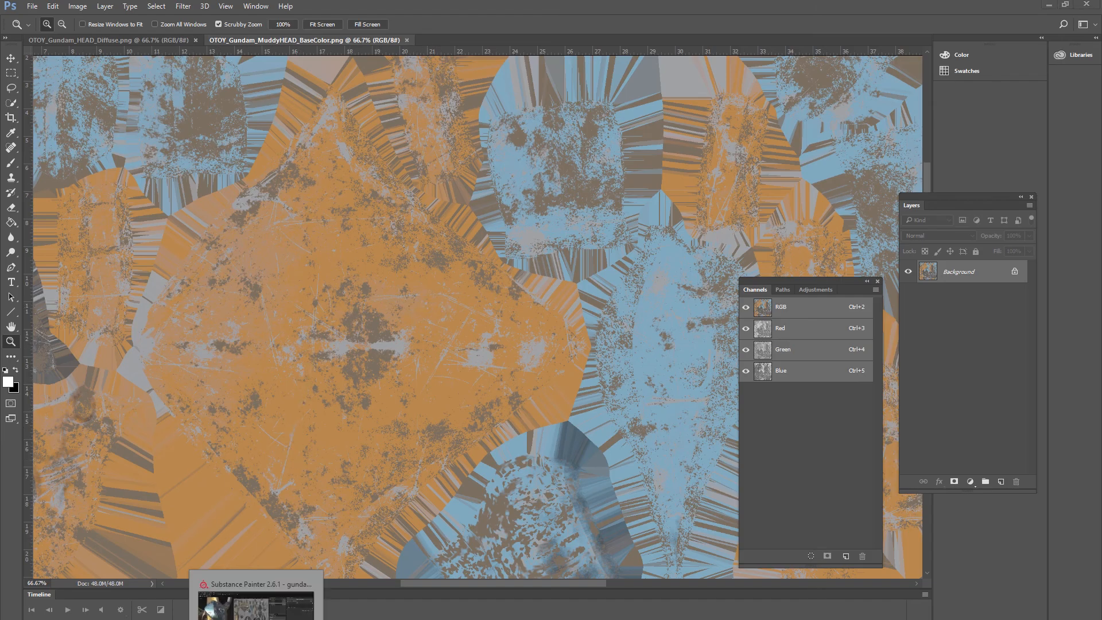
{"action": "left_click", "coordinate": [255, 617]}
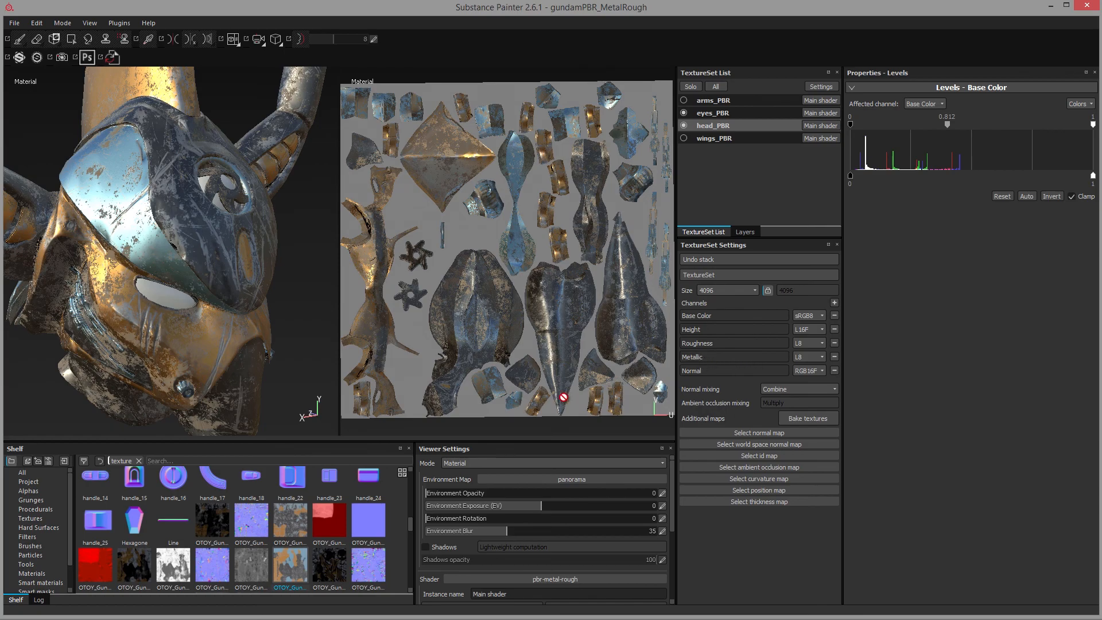
Display only the Metallic channel of the robot head in the Substance Painter viewports using Solo mode
{"action": "left_click", "coordinate": [481, 461]}
{"action": "left_click", "coordinate": [482, 472]}
{"action": "left_click", "coordinate": [535, 477]}
{"action": "left_click", "coordinate": [523, 509]}
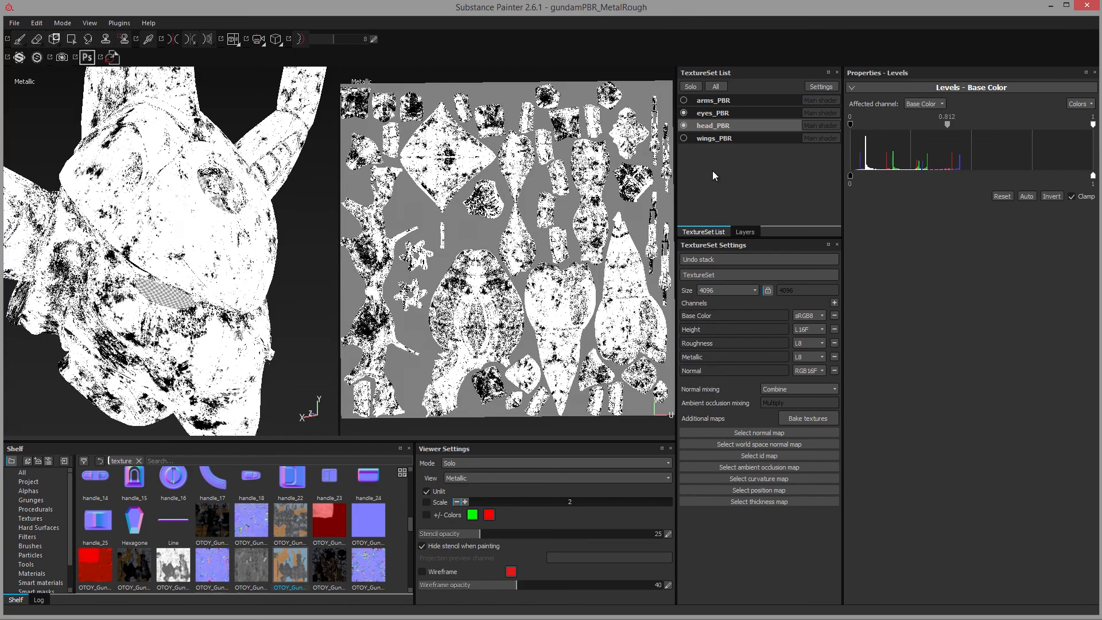
Return the viewer to Material mode and examine the worn paint above the head's eye opening up close
{"action": "left_click", "coordinate": [515, 464]}
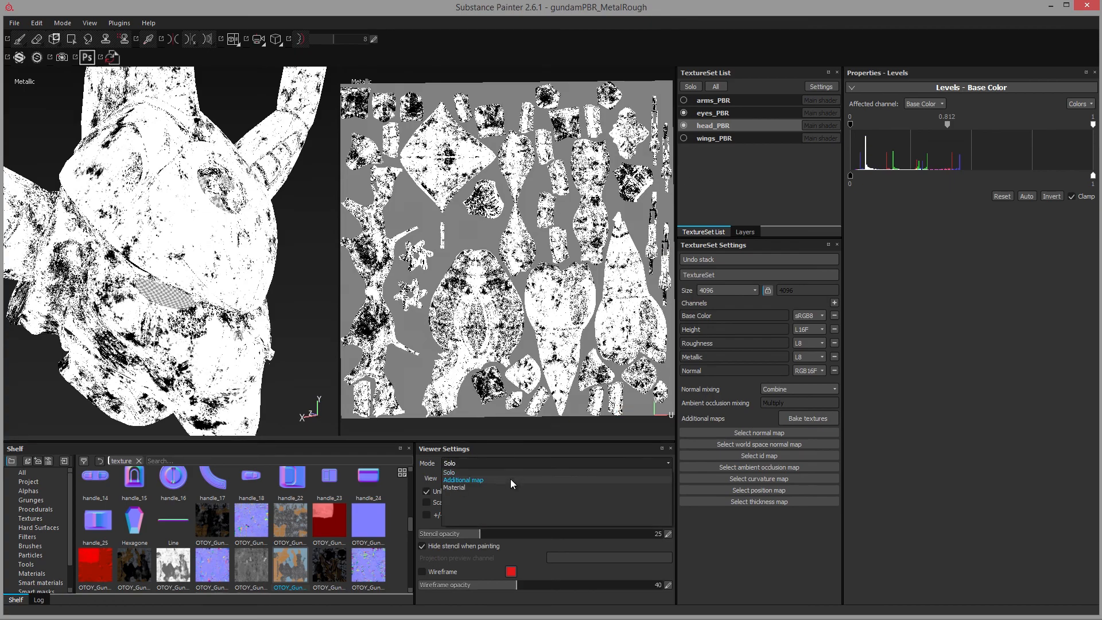
{"action": "left_click", "coordinate": [511, 486]}
{"action": "right_click_drag", "start_coordinate": [104, 253], "coordinate": [376, 296], "text": "alt"}
{"action": "left_click_drag", "start_coordinate": [242, 254], "coordinate": [221, 246], "text": "alt"}
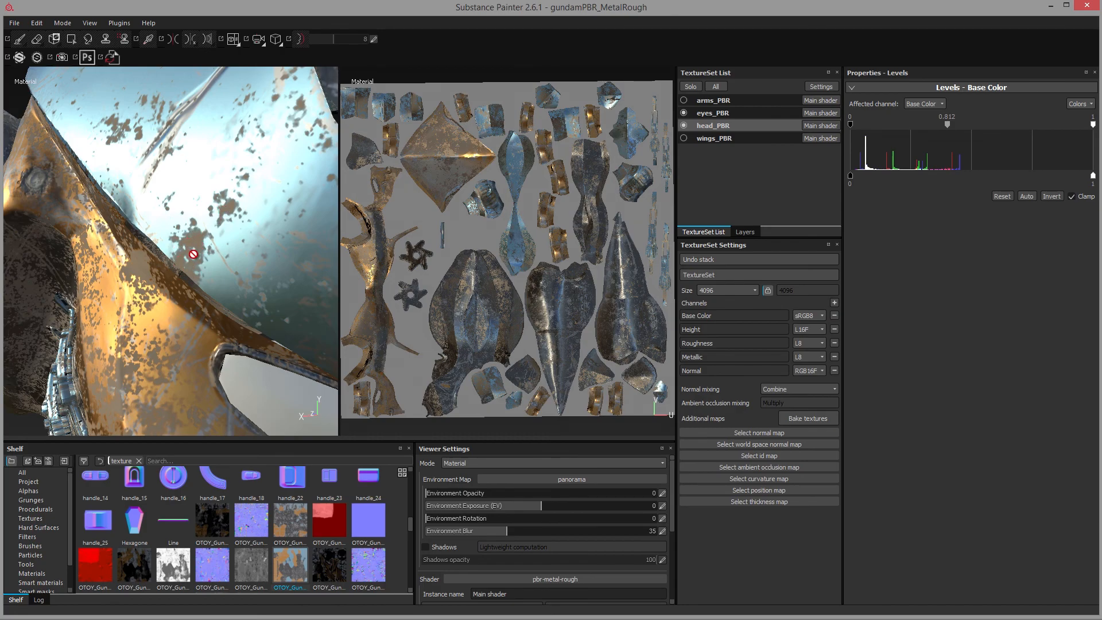
Display the Metallic and Roughness channels on their own, and return to a wider Material view of the head
{"action": "key", "text": "c"}
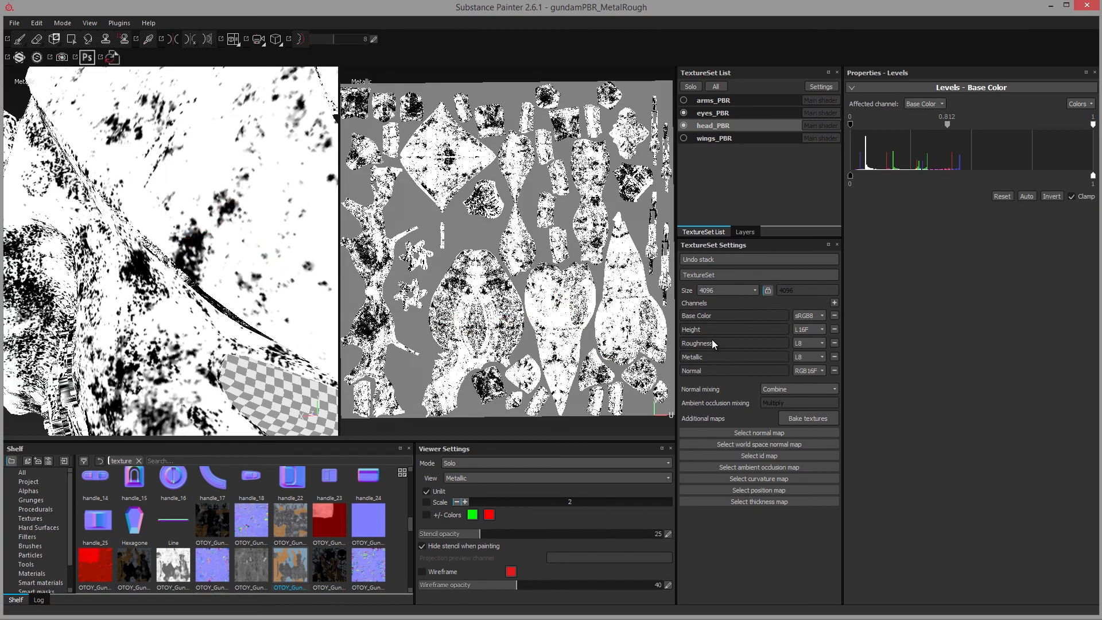
{"action": "left_click", "coordinate": [497, 478]}
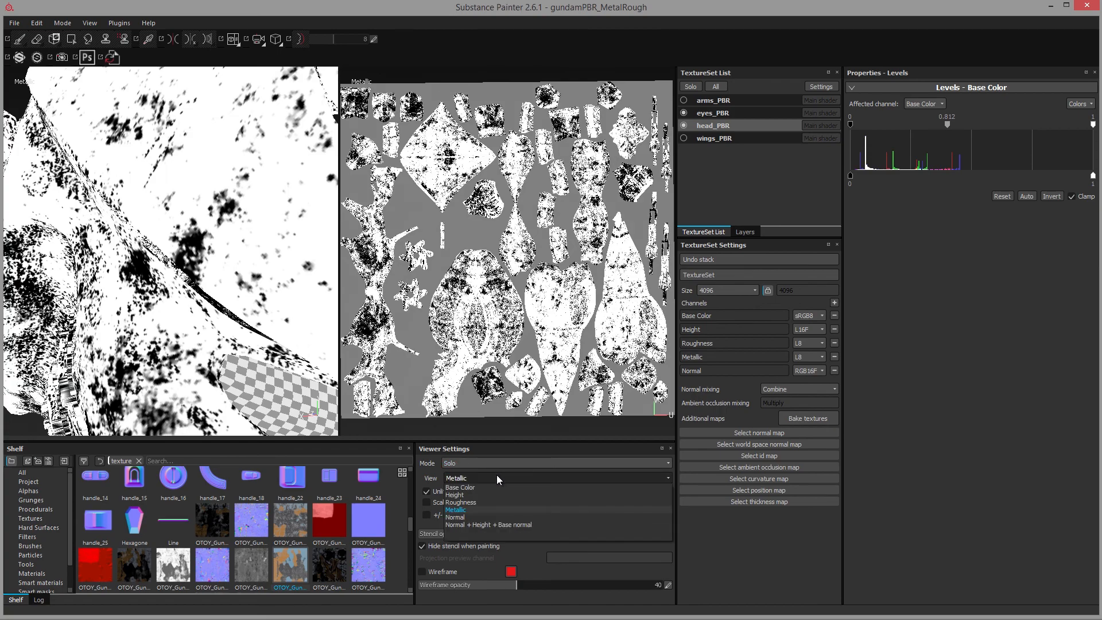
{"action": "left_click", "coordinate": [461, 503]}
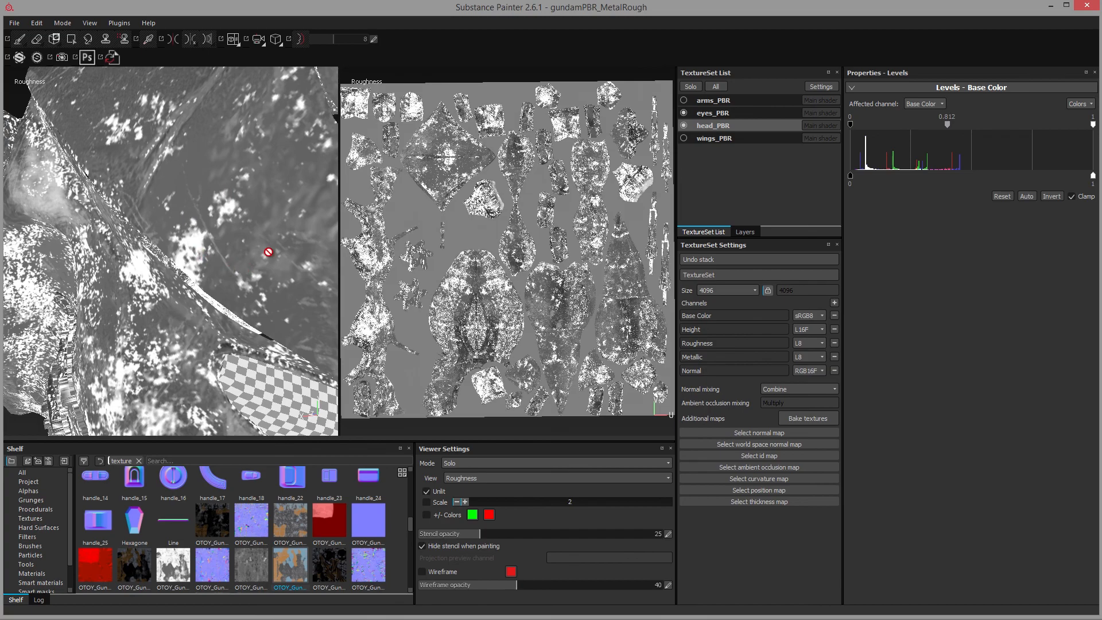
{"action": "right_click_drag", "start_coordinate": [297, 269], "coordinate": [211, 275], "text": "alt"}
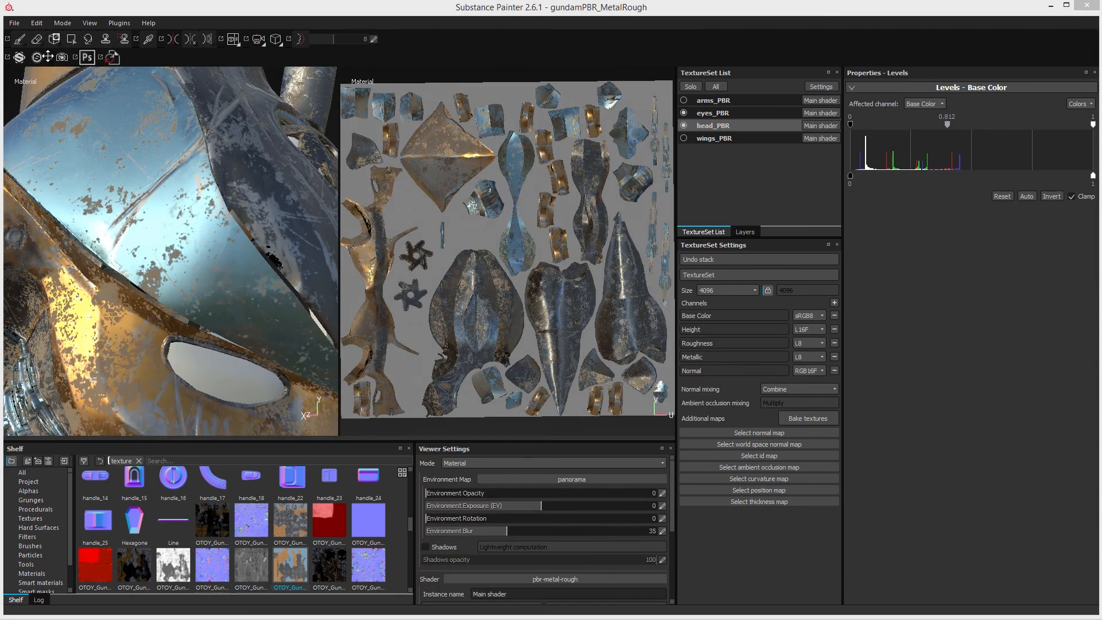
Open the texture export settings and expand the head_PBR texture set to inspect its output maps
{"action": "left_click", "coordinate": [14, 23]}
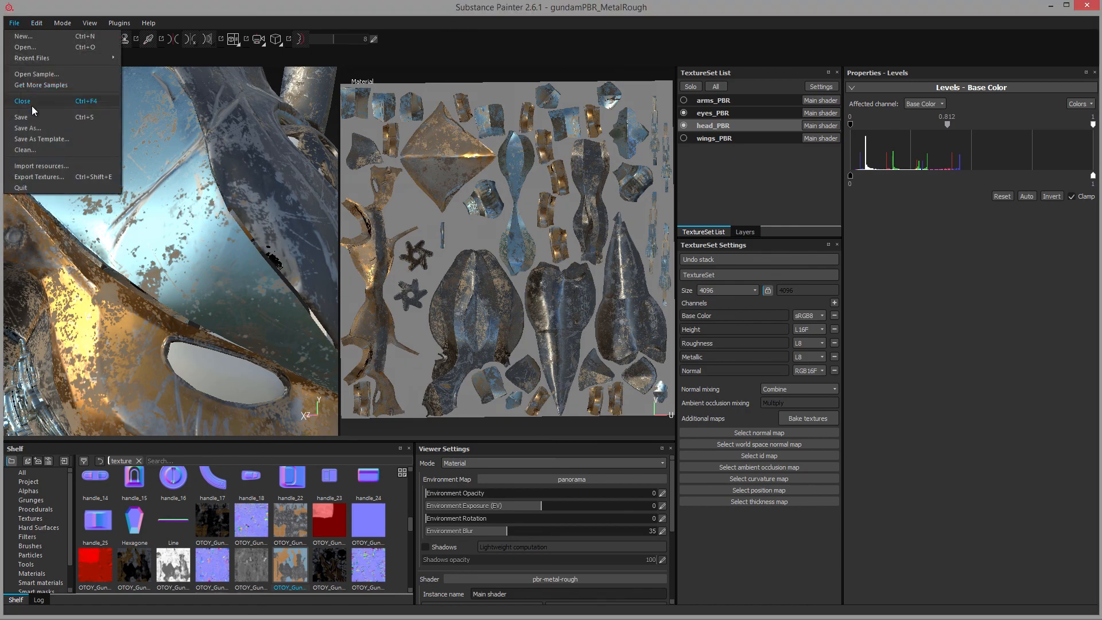
{"action": "left_click", "coordinate": [43, 177]}
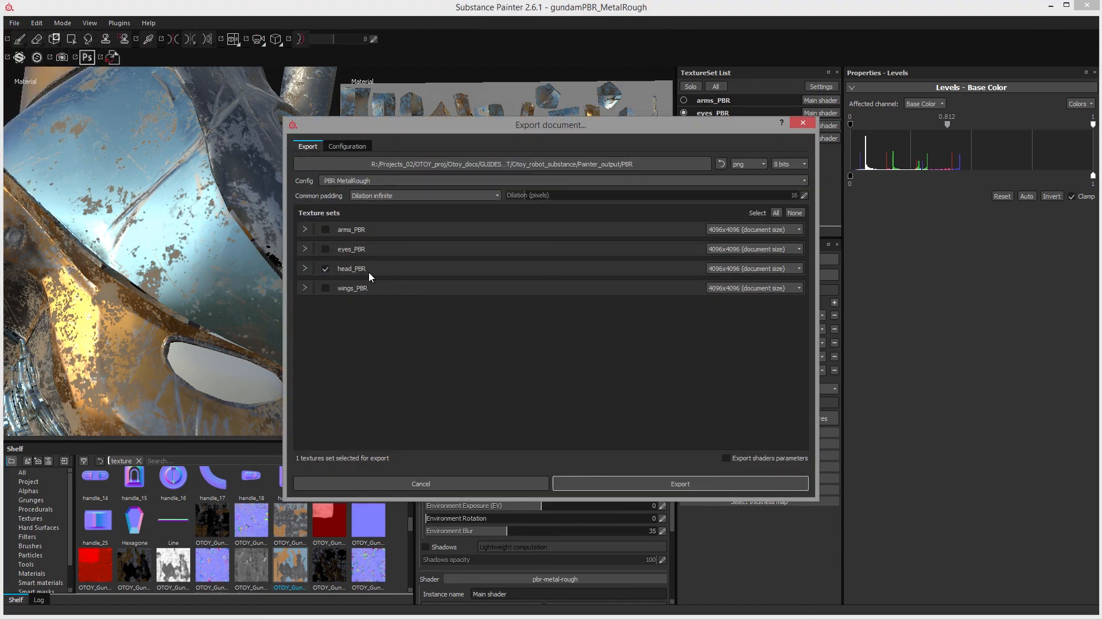
{"action": "left_click", "coordinate": [304, 268]}
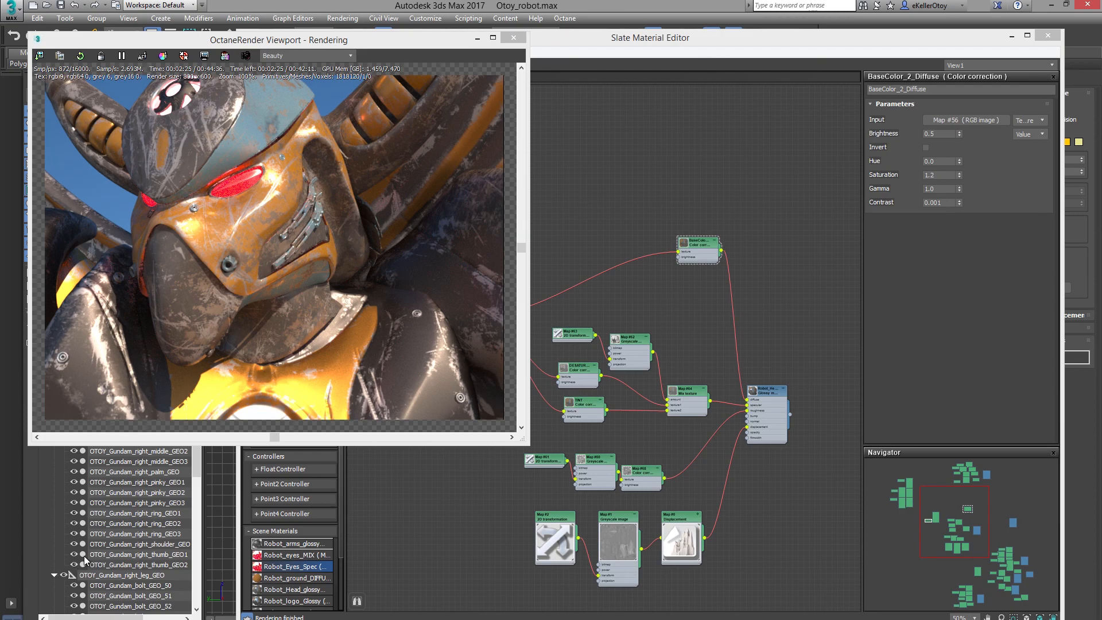
Switch to 3ds Max and examine the Map #56 RGB image node and its outgoing connections in the material graph
{"action": "middle_click_drag", "start_coordinate": [672, 347], "coordinate": [732, 369]}
{"action": "scroll", "coordinate": [679, 372], "scroll_direction": "up", "scroll_amount": 3}
{"action": "middle_click_drag", "start_coordinate": [652, 357], "coordinate": [729, 405]}
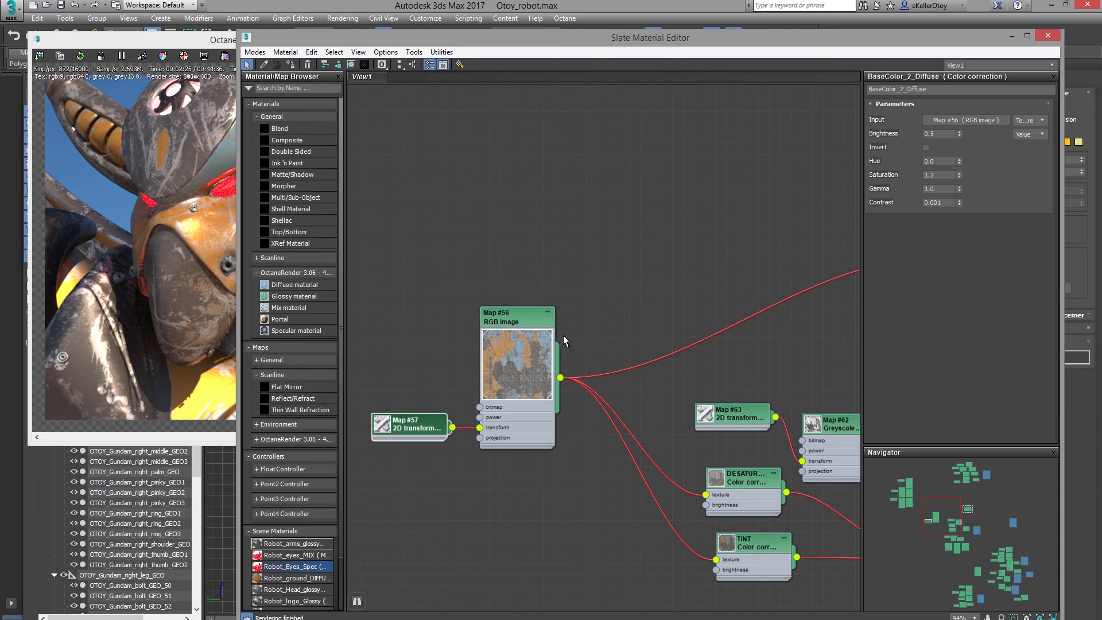
{"action": "scroll", "coordinate": [549, 340], "scroll_direction": "up", "scroll_amount": 1}
{"action": "middle_click_drag", "start_coordinate": [571, 336], "coordinate": [897, 425]}
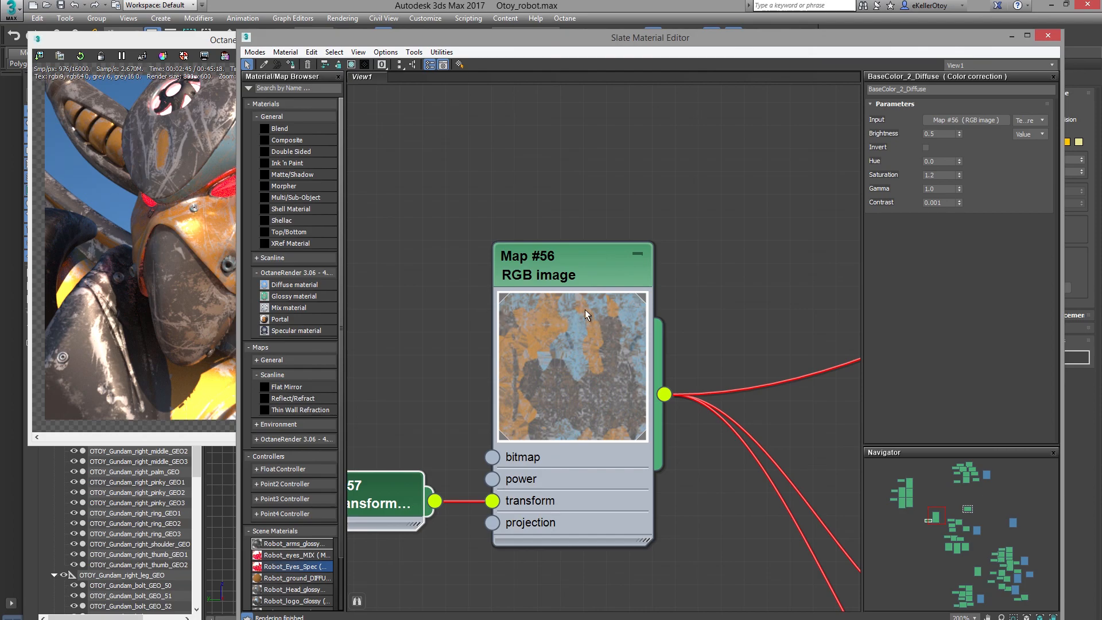
Follow the Map #56 connection to the BaseColor_2_Diffuse color correction node and show that node's enlarged texture preview
{"action": "middle_click_drag", "start_coordinate": [663, 308], "coordinate": [506, 388], "text": "ctrl+alt"}
{"action": "scroll", "coordinate": [649, 379], "scroll_direction": "down", "scroll_amount": 1}
{"action": "middle_click_drag", "start_coordinate": [639, 379], "coordinate": [560, 409]}
{"action": "middle_click_drag", "start_coordinate": [669, 329], "coordinate": [517, 369]}
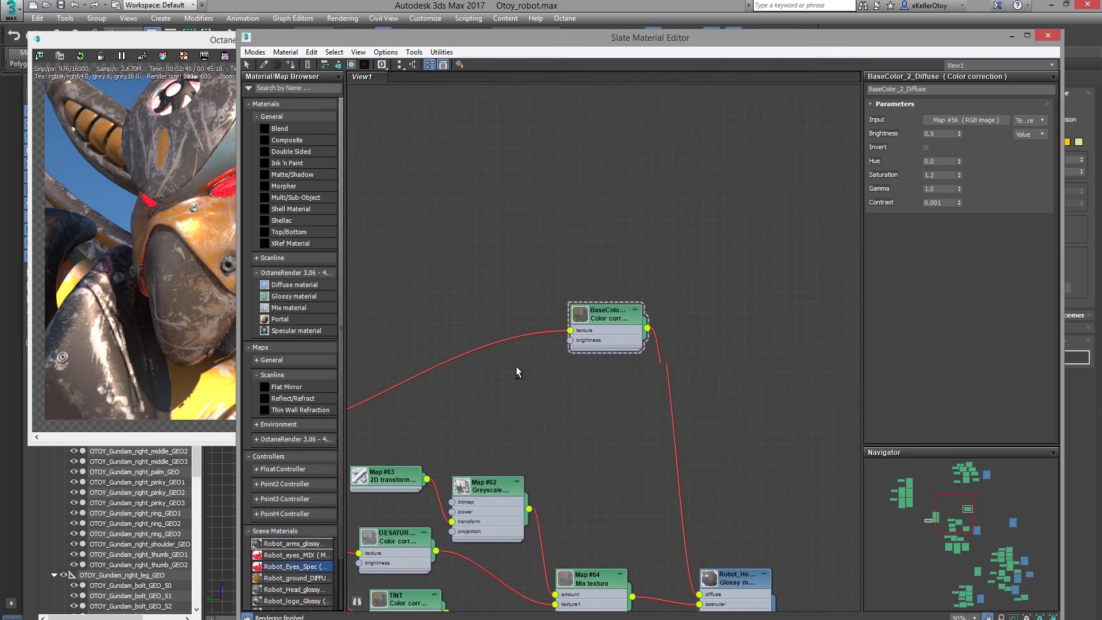
{"action": "double_click", "coordinate": [581, 316]}
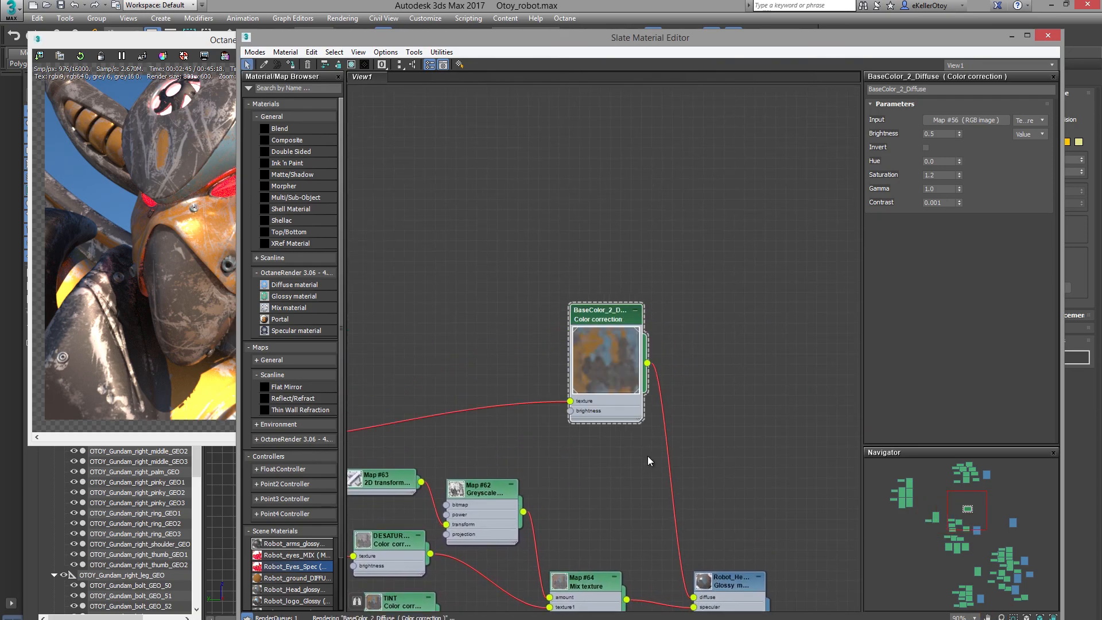
{"action": "middle_click_drag", "start_coordinate": [646, 455], "coordinate": [571, 330]}
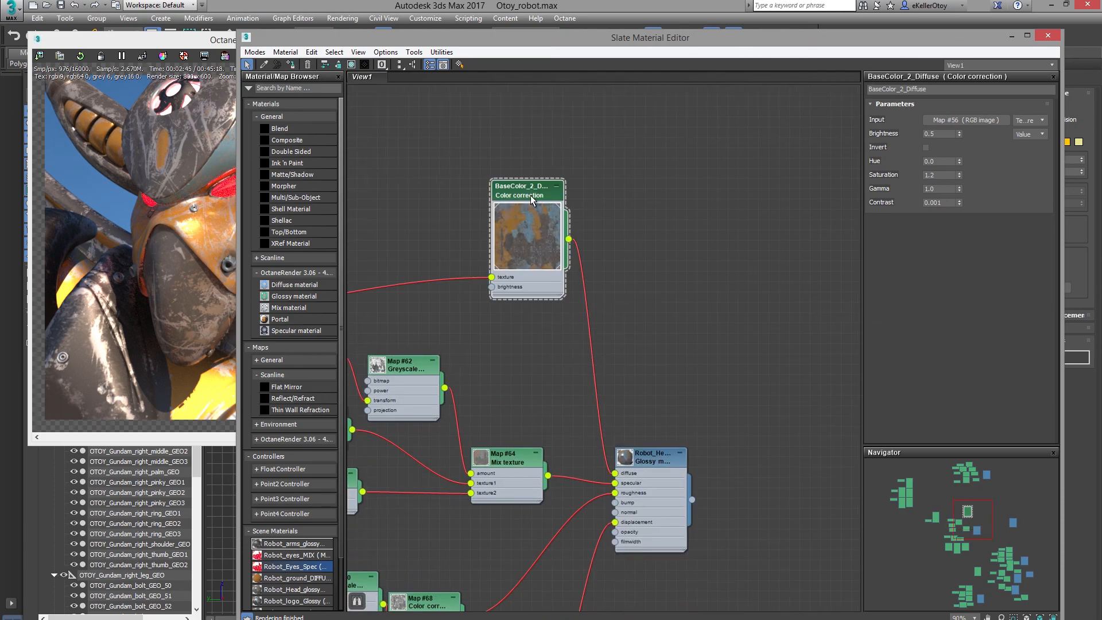
Set the BaseColor_2_Diffuse color correction's Saturation to 1.0
{"action": "left_click", "coordinate": [194, 45]}
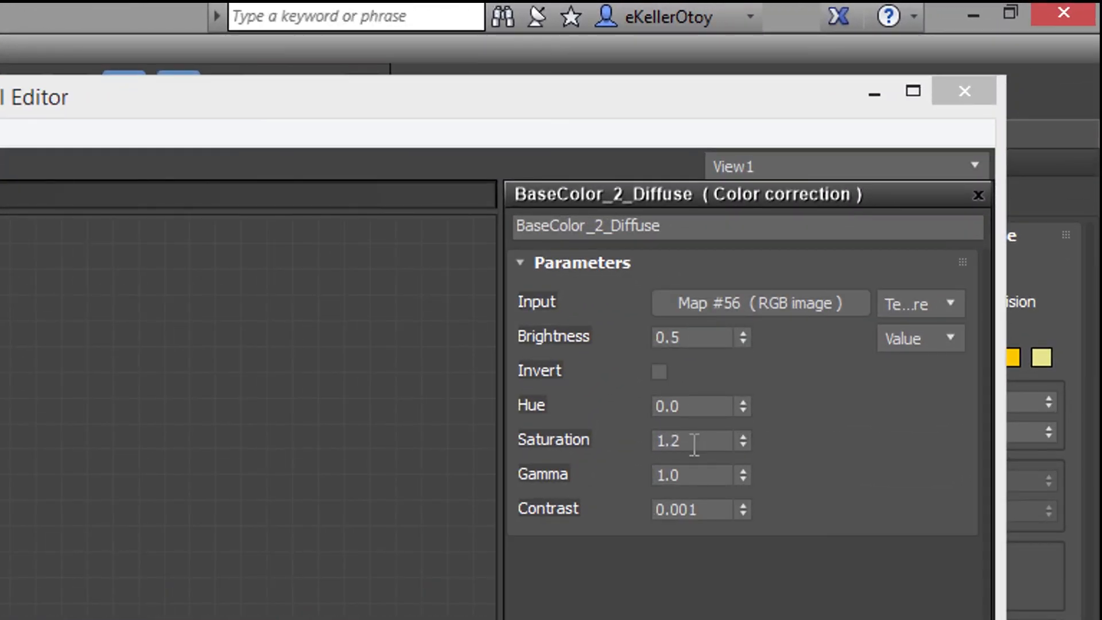
{"action": "left_click_drag", "start_coordinate": [694, 444], "coordinate": [637, 433]}
{"action": "type", "text": "1"}
{"action": "key", "text": "Return"}
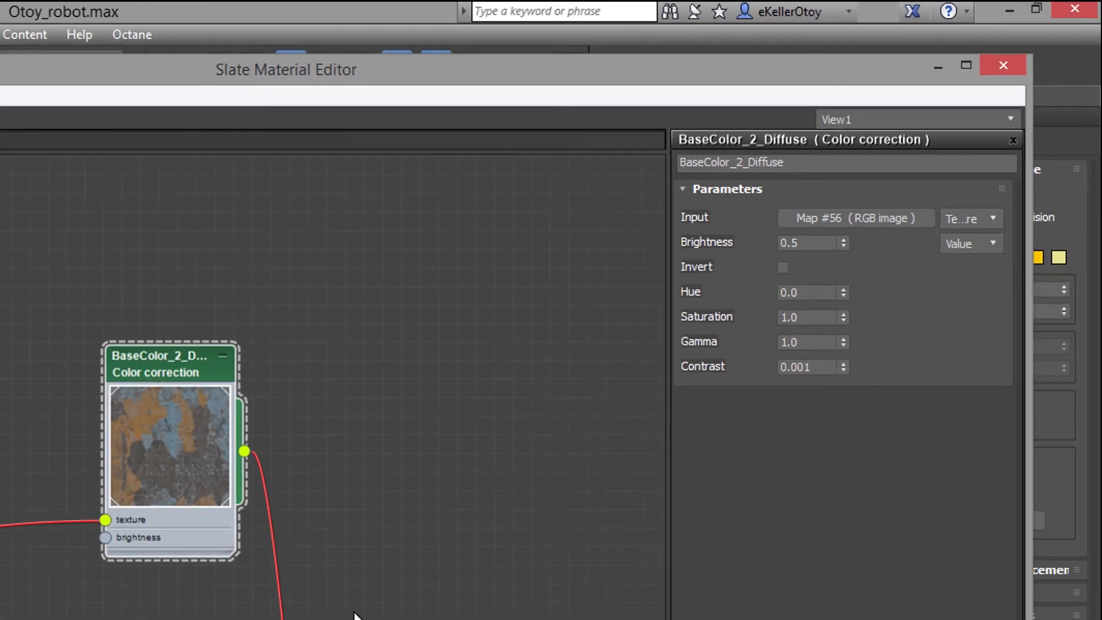
Review the nodes feeding the head's glossy material and check the robot head in the OctaneRender viewport
{"action": "middle_click_drag", "start_coordinate": [689, 330], "coordinate": [768, 331]}
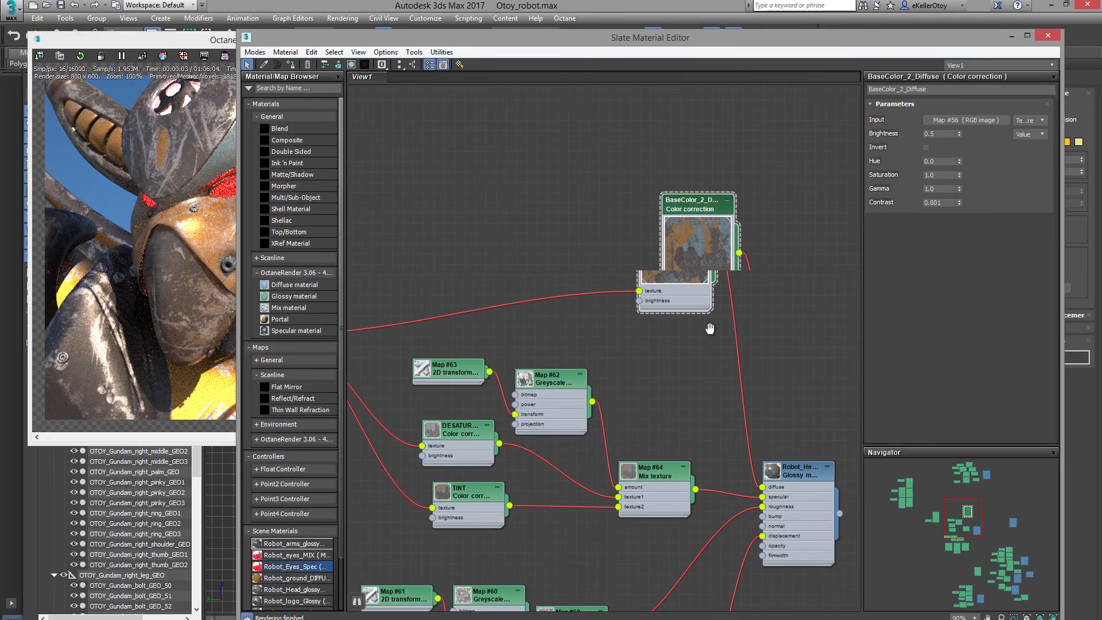
{"action": "middle_click_drag", "start_coordinate": [421, 299], "coordinate": [487, 297]}
{"action": "middle_click_drag", "start_coordinate": [698, 281], "coordinate": [583, 286]}
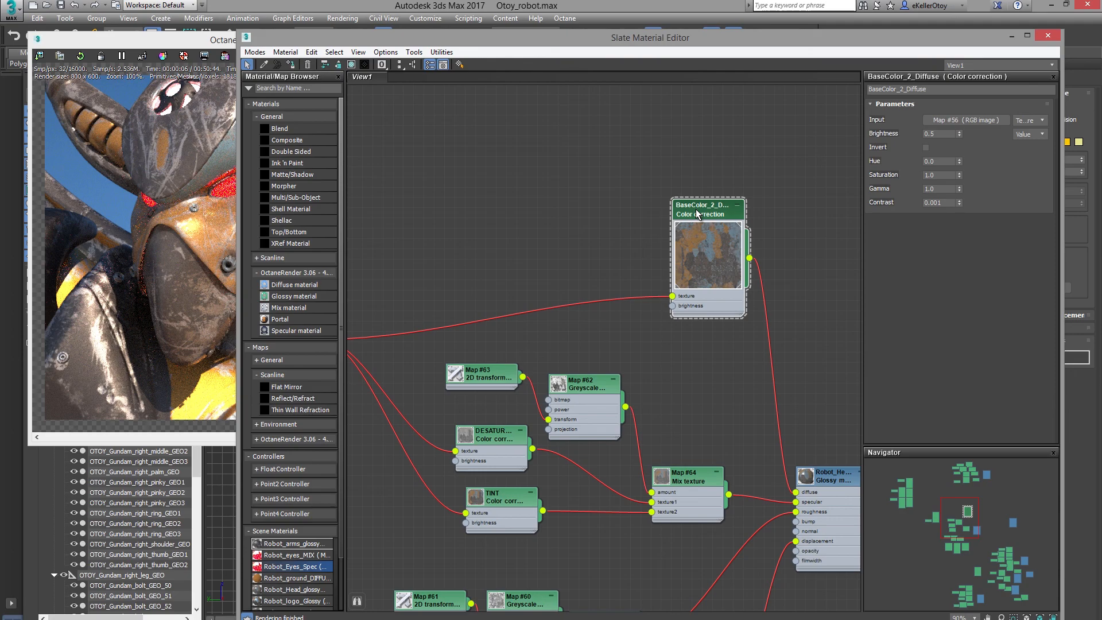
{"action": "middle_click_drag", "start_coordinate": [631, 436], "coordinate": [646, 355]}
{"action": "scroll", "coordinate": [662, 363], "scroll_direction": "up", "scroll_amount": 2}
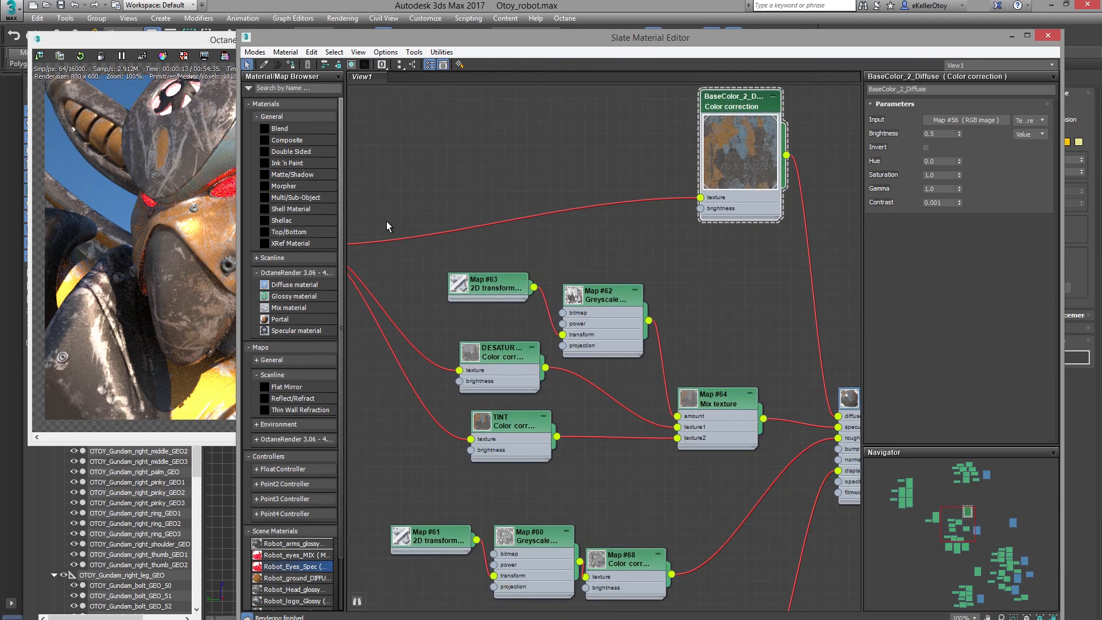
{"action": "left_click", "coordinate": [192, 32]}
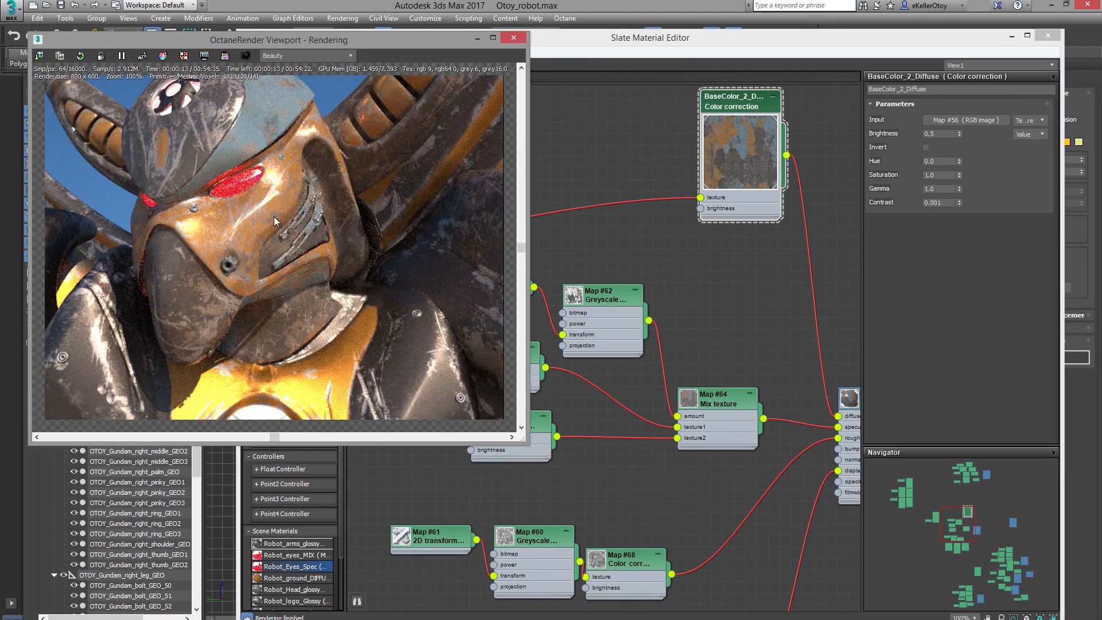
Examine the diffuse and specular connections of the robot head's glossy material up close and compare them with the render
{"action": "middle_click_drag", "start_coordinate": [676, 341], "coordinate": [476, 296]}
{"action": "scroll", "coordinate": [589, 329], "scroll_direction": "up", "scroll_amount": 3}
{"action": "scroll", "coordinate": [701, 389], "scroll_direction": "up", "scroll_amount": 2}
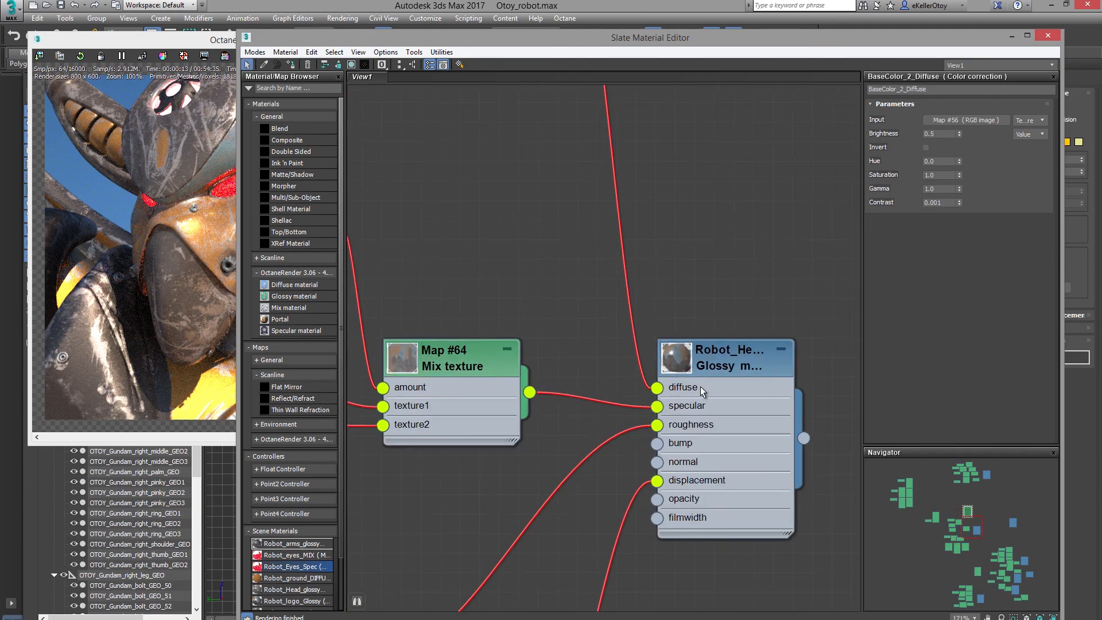
{"action": "scroll", "coordinate": [696, 318], "scroll_direction": "up", "scroll_amount": 3}
{"action": "scroll", "coordinate": [696, 318], "scroll_direction": "up", "scroll_amount": 1}
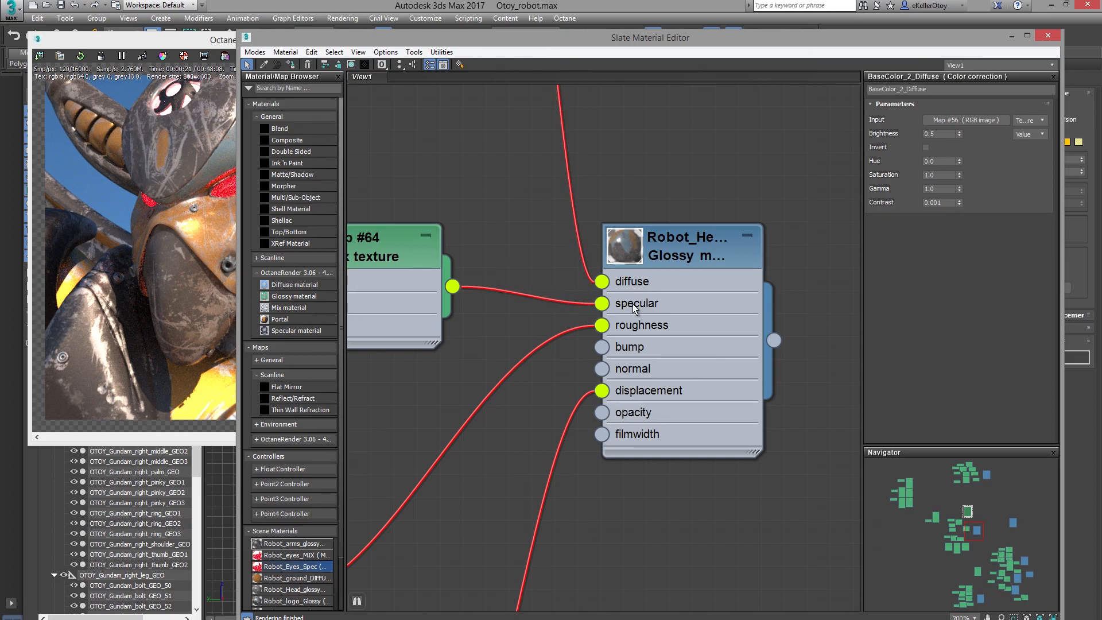
{"action": "left_click", "coordinate": [217, 47]}
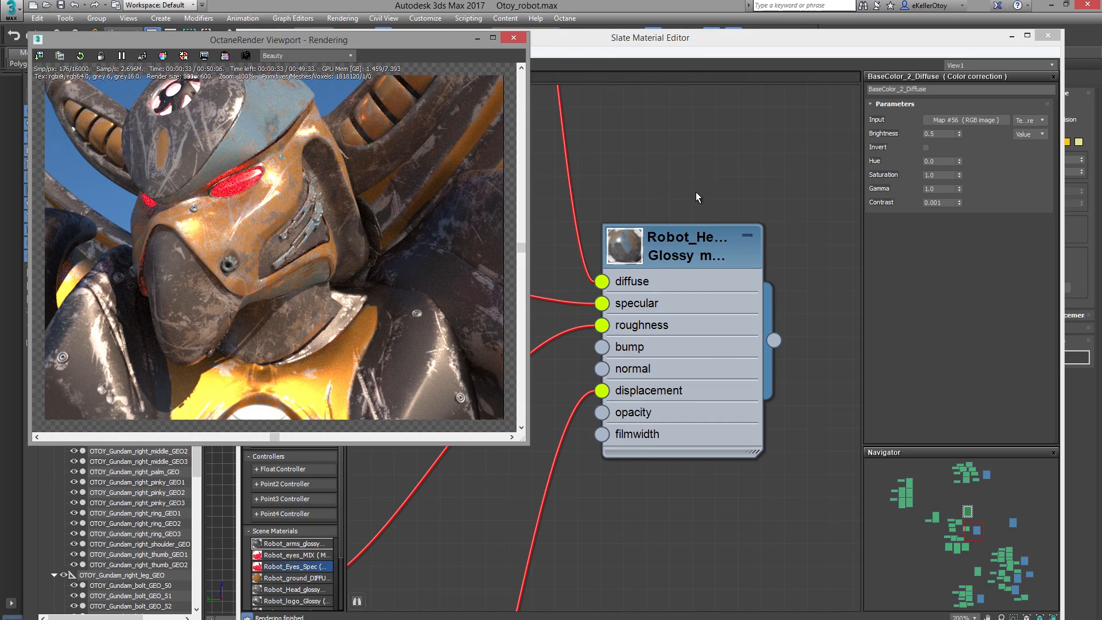
Spread out the TINT, DESATURATE, Map #62 and Map #63 nodes between Map #56 and the Map #64 mix texture
{"action": "middle_click_drag", "start_coordinate": [699, 195], "coordinate": [456, 185], "text": "ctrl+alt"}
{"action": "middle_click_drag", "start_coordinate": [601, 241], "coordinate": [818, 282]}
{"action": "middle_click_drag", "start_coordinate": [652, 270], "coordinate": [705, 306]}
{"action": "middle_click_drag", "start_coordinate": [705, 306], "coordinate": [794, 320]}
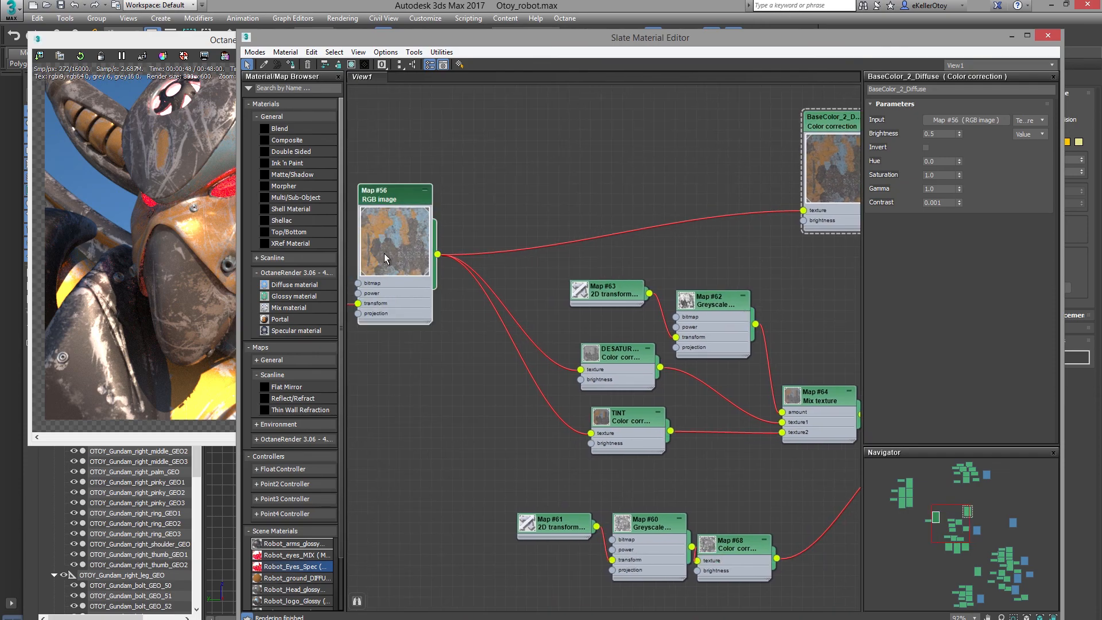
{"action": "middle_click_drag", "start_coordinate": [484, 290], "coordinate": [412, 278]}
{"action": "left_click_drag", "start_coordinate": [543, 402], "coordinate": [532, 412]}
{"action": "left_click_drag", "start_coordinate": [537, 334], "coordinate": [504, 324]}
{"action": "left_click_drag", "start_coordinate": [635, 288], "coordinate": [655, 257]}
{"action": "left_click_drag", "start_coordinate": [554, 271], "coordinate": [564, 249]}
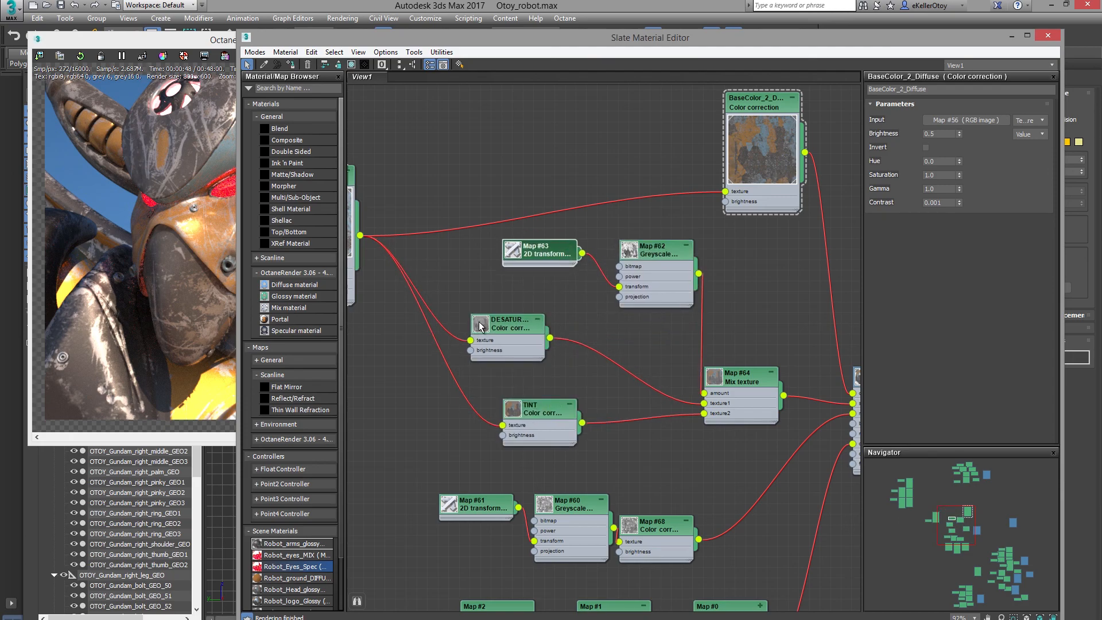
Show the DESATURATE color correction's enlarged preview and check it against the robot head render
{"action": "double_click", "coordinate": [481, 326]}
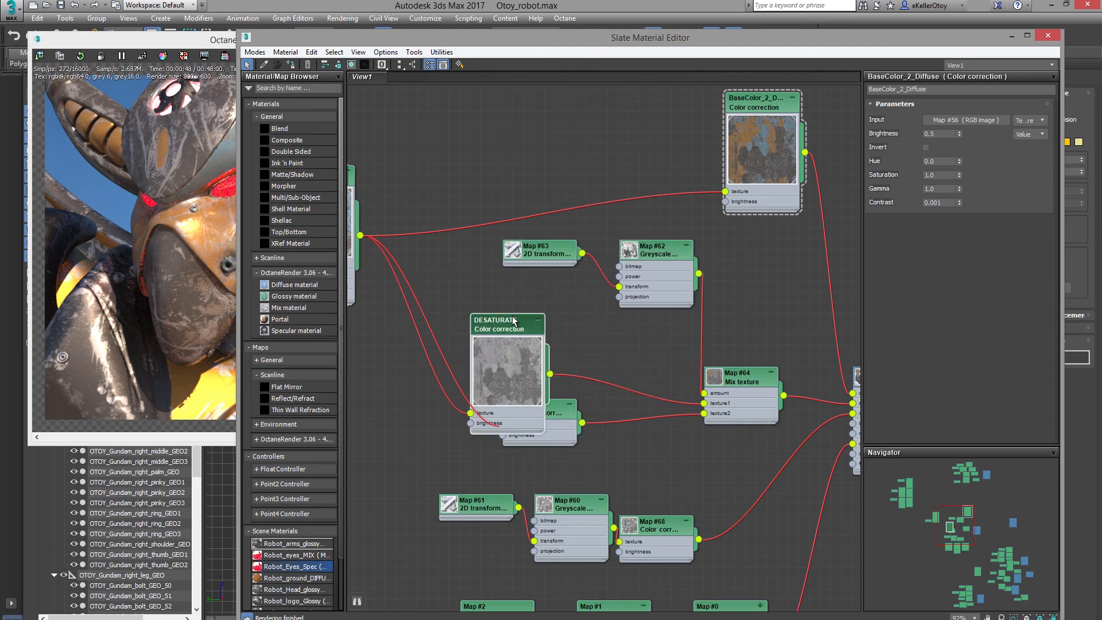
{"action": "scroll", "coordinate": [516, 322], "scroll_direction": "up", "scroll_amount": 5}
{"action": "left_click_drag", "start_coordinate": [468, 306], "coordinate": [484, 254]}
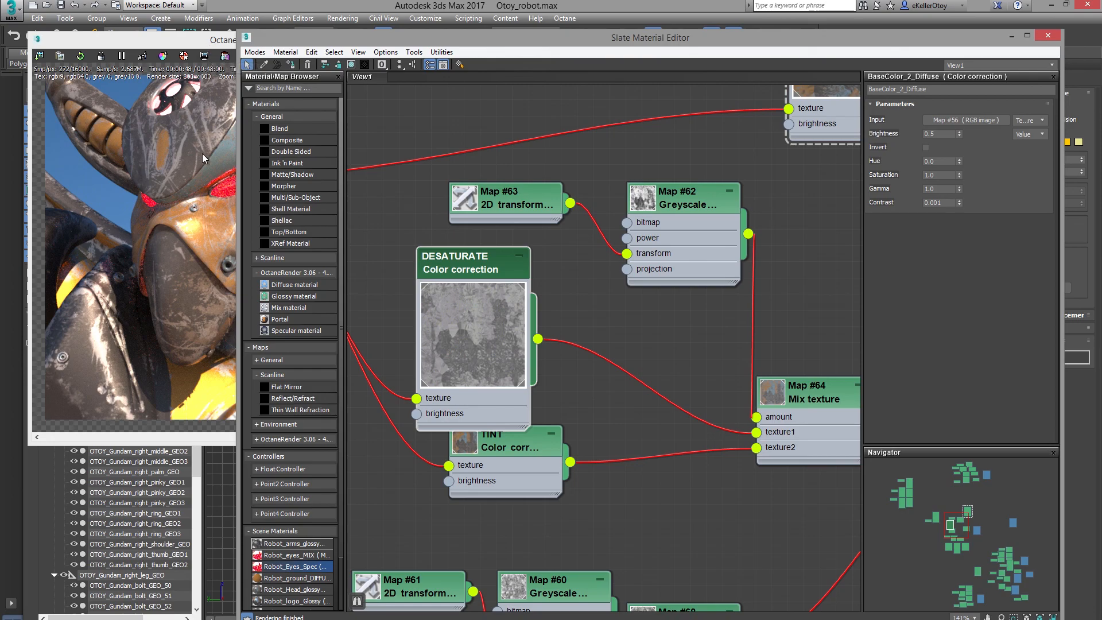
{"action": "left_click", "coordinate": [211, 42]}
{"action": "left_click", "coordinate": [585, 267]}
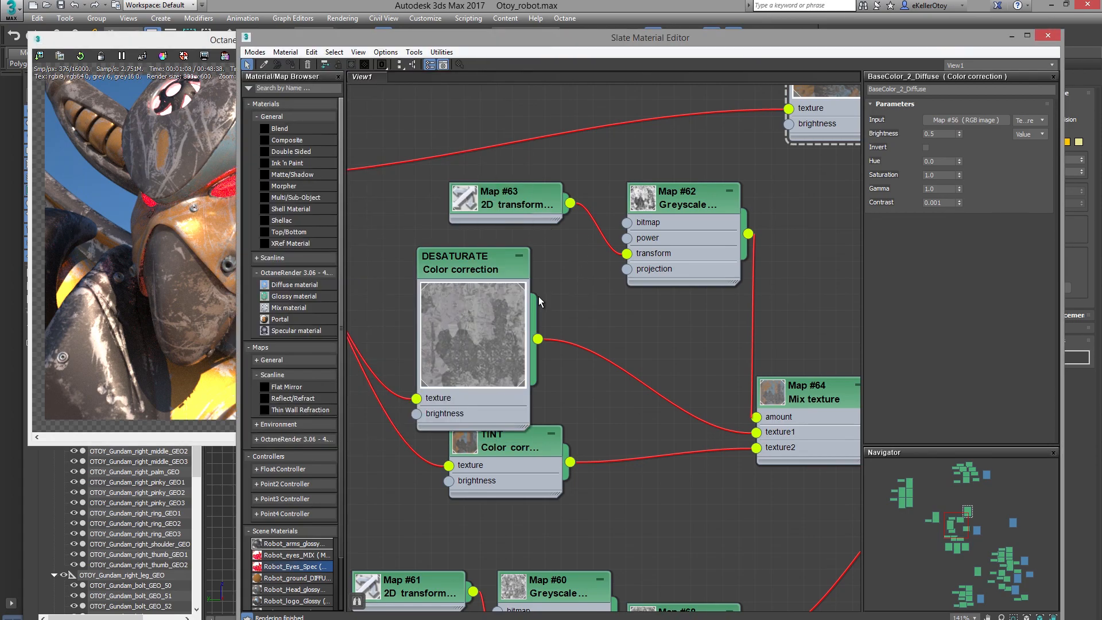
Line up the DESATURATE and TINT color correction nodes vertically and show TINT's enlarged preview
{"action": "middle_click_drag", "start_coordinate": [545, 377], "coordinate": [690, 337]}
{"action": "left_click_drag", "start_coordinate": [642, 404], "coordinate": [610, 420]}
{"action": "left_click", "coordinate": [597, 214]}
{"action": "left_click_drag", "start_coordinate": [597, 215], "coordinate": [597, 198]}
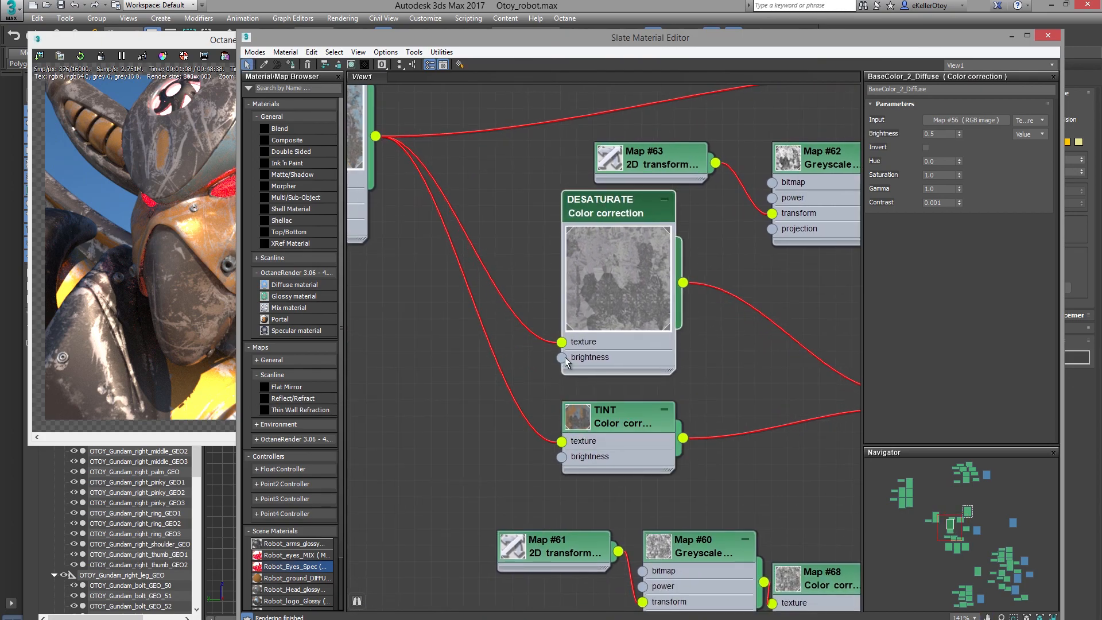
{"action": "double_click", "coordinate": [578, 412]}
{"action": "left_click_drag", "start_coordinate": [622, 413], "coordinate": [615, 381]}
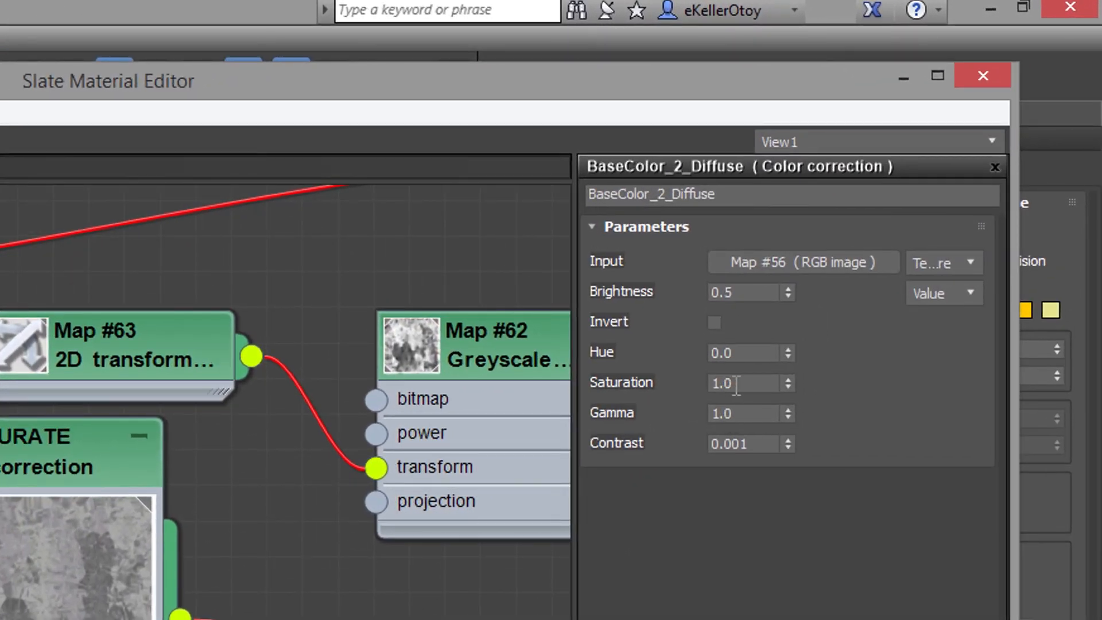
Set the BaseColor_2_Diffuse color correction's Saturation to 1.1
{"action": "left_click_drag", "start_coordinate": [736, 384], "coordinate": [656, 380]}
{"action": "type", "text": "1.1"}
{"action": "key", "text": "Return"}
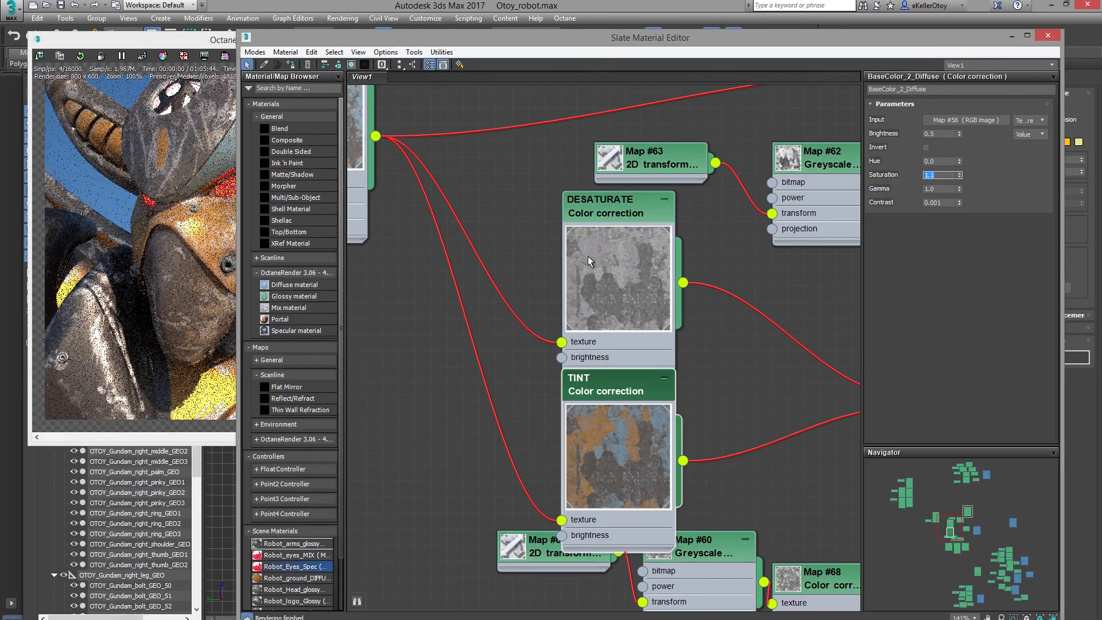
Show the enlarged preview of the Map #62 greyscale image that drives the mix texture's amount, and examine it up close
{"action": "middle_click_drag", "start_coordinate": [423, 209], "coordinate": [574, 288]}
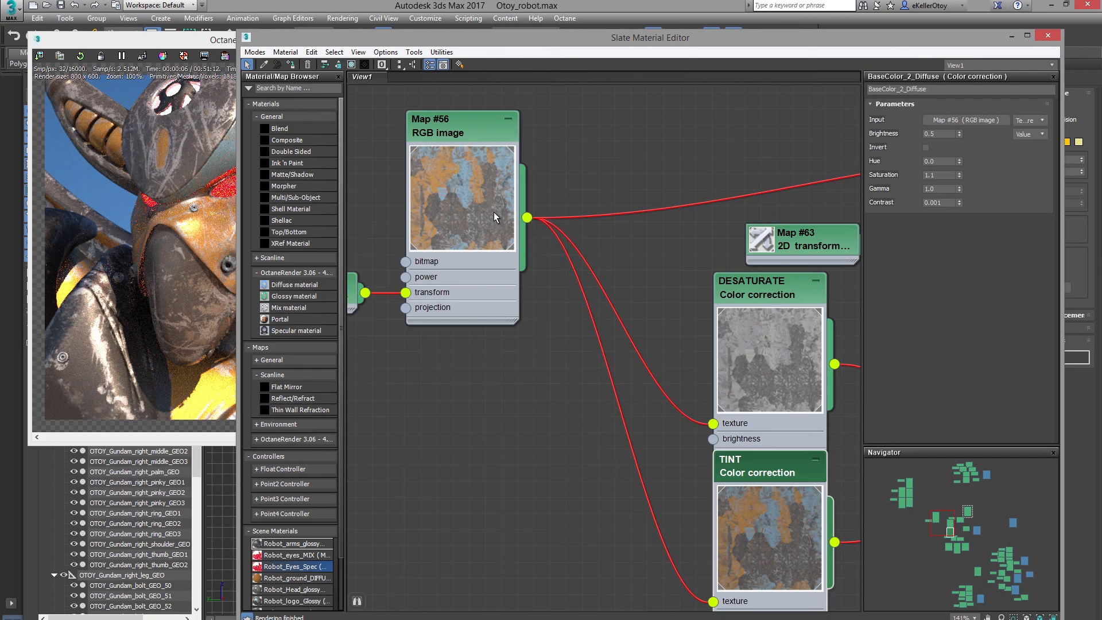
{"action": "middle_click_drag", "start_coordinate": [585, 287], "coordinate": [407, 283]}
{"action": "middle_click_drag", "start_coordinate": [788, 344], "coordinate": [686, 406]}
{"action": "double_click", "coordinate": [533, 222]}
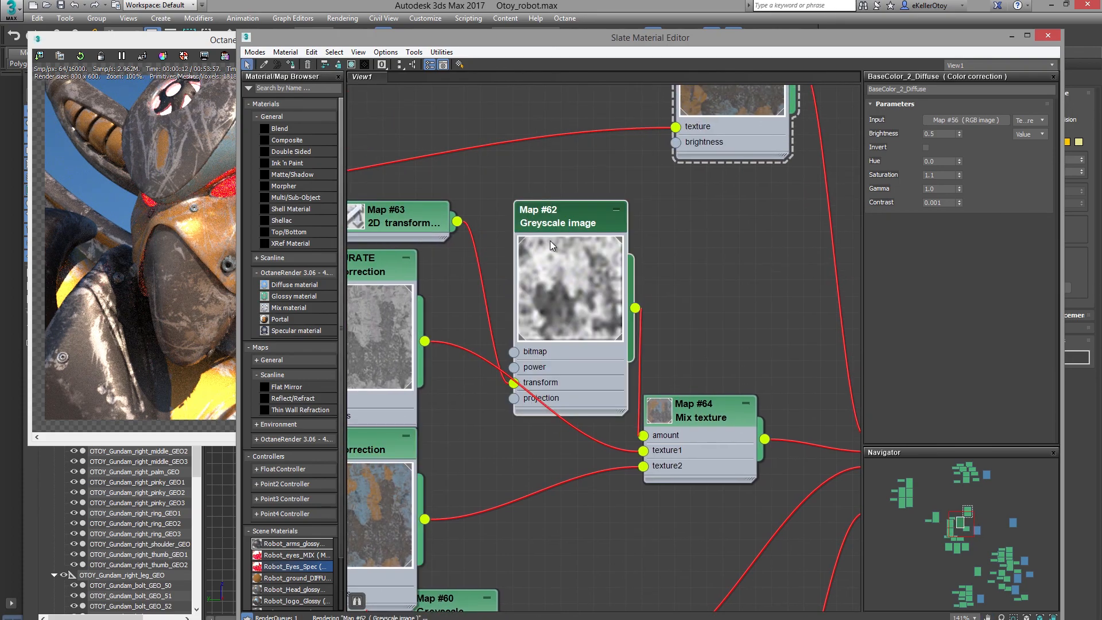
{"action": "scroll", "coordinate": [818, 341], "scroll_direction": "up", "scroll_amount": 3}
{"action": "middle_click_drag", "start_coordinate": [694, 268], "coordinate": [691, 360]}
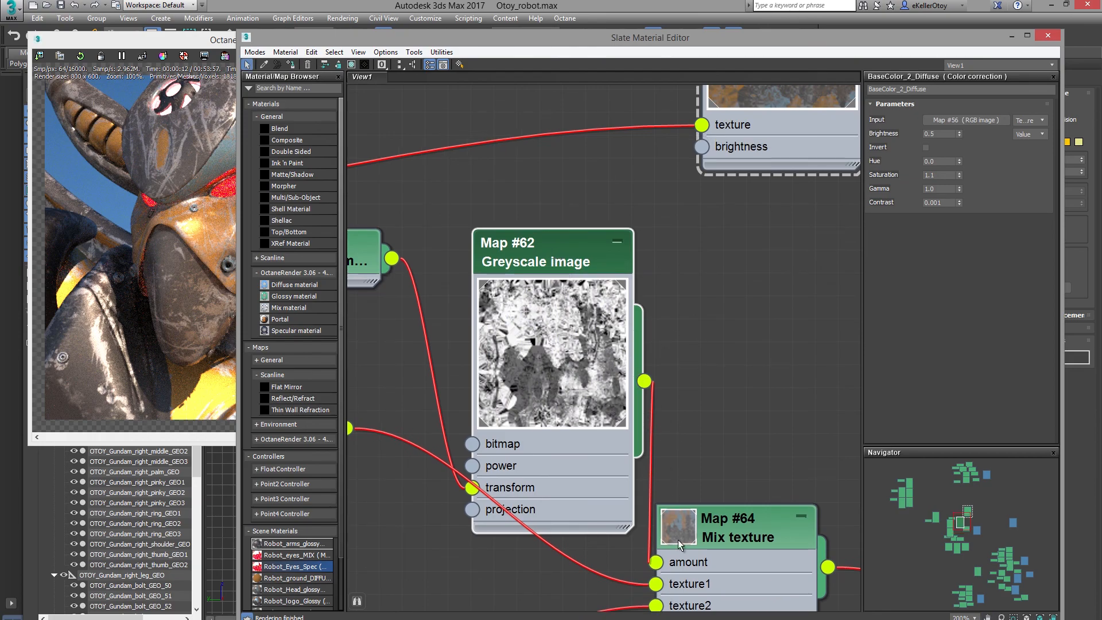
Trace the Map #64 mix texture to the glossy material's specular input, and move the Map #63, DESATURATE and TINT nodes higher
{"action": "middle_click_drag", "start_coordinate": [722, 467], "coordinate": [471, 292]}
{"action": "middle_click_drag", "start_coordinate": [755, 411], "coordinate": [628, 380]}
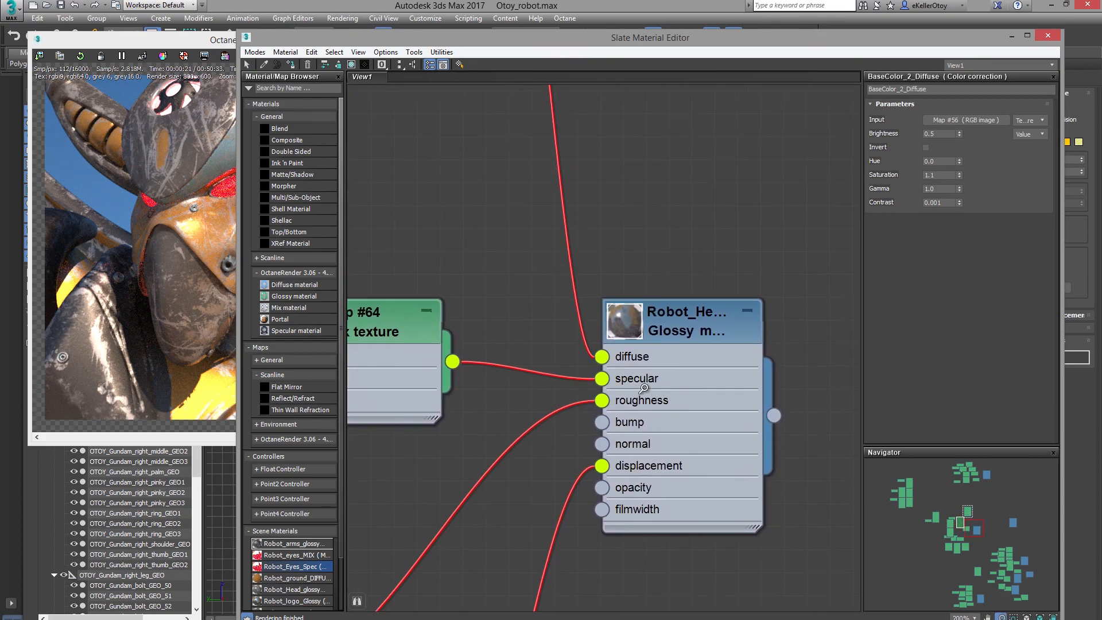
{"action": "scroll", "coordinate": [643, 383], "scroll_direction": "down", "scroll_amount": 3}
{"action": "middle_click_drag", "start_coordinate": [407, 344], "coordinate": [645, 398]}
{"action": "scroll", "coordinate": [645, 398], "scroll_direction": "down", "scroll_amount": 2}
{"action": "scroll", "coordinate": [645, 398], "scroll_direction": "down", "scroll_amount": 3}
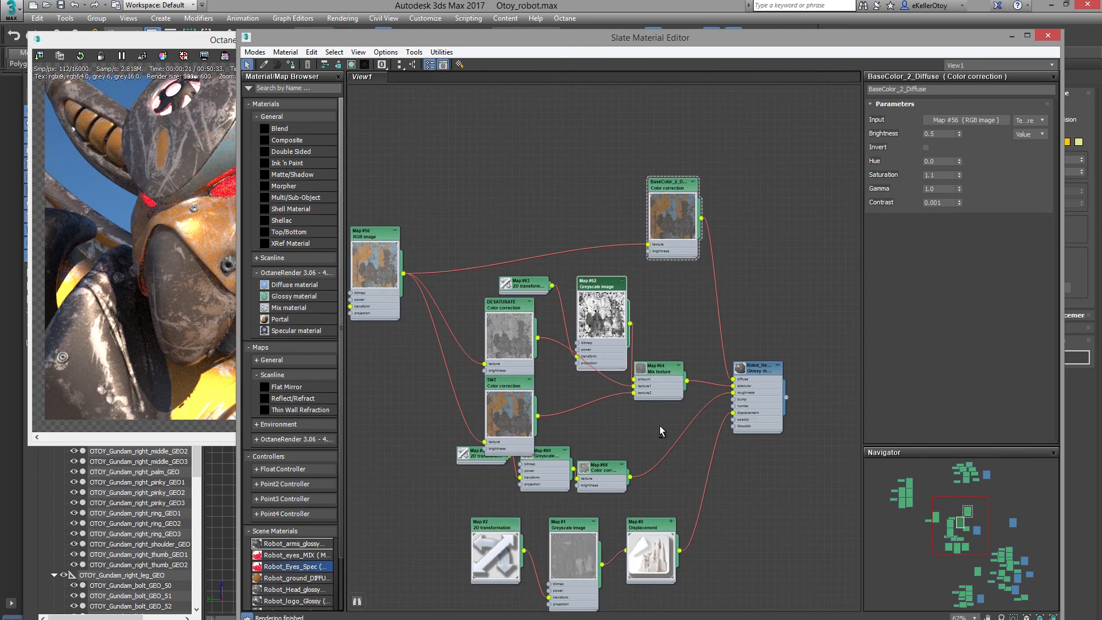
{"action": "left_click_drag", "start_coordinate": [536, 290], "coordinate": [522, 247]}
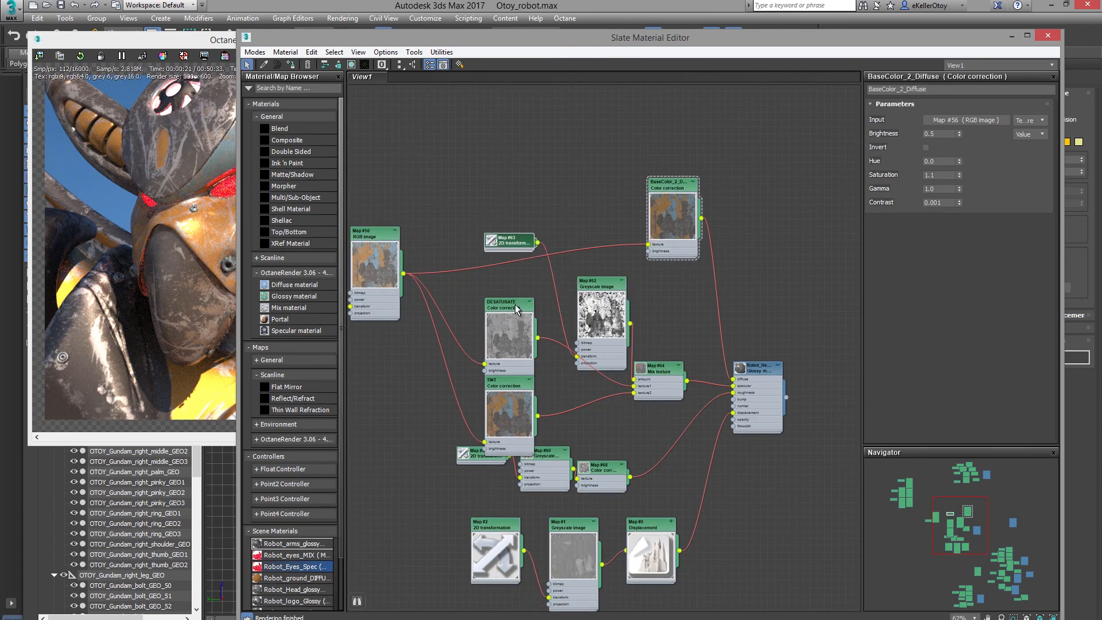
{"action": "left_click_drag", "start_coordinate": [515, 306], "coordinate": [515, 269]}
{"action": "left_click_drag", "start_coordinate": [520, 385], "coordinate": [513, 342]}
Trace the roughness branch, show enlarged previews of the Map #60 greyscale image and Map #68 color correction, and move Map #60 higher
{"action": "middle_click_drag", "start_coordinate": [566, 404], "coordinate": [544, 383]}
{"action": "middle_click_drag", "start_coordinate": [631, 463], "coordinate": [582, 417], "text": "ctrl+alt"}
{"action": "middle_click_drag", "start_coordinate": [590, 456], "coordinate": [495, 425]}
{"action": "middle_click_drag", "start_coordinate": [774, 347], "coordinate": [782, 320], "text": "ctrl+alt"}
{"action": "middle_click_drag", "start_coordinate": [835, 381], "coordinate": [704, 404]}
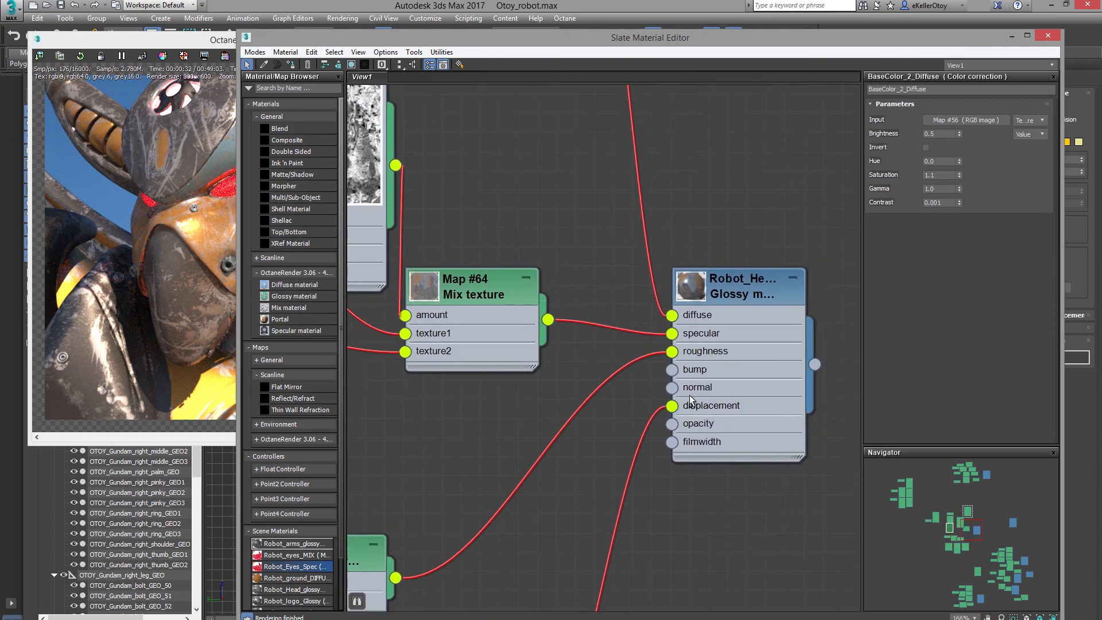
{"action": "middle_click_drag", "start_coordinate": [360, 438], "coordinate": [710, 358]}
{"action": "middle_click_drag", "start_coordinate": [513, 447], "coordinate": [526, 408]}
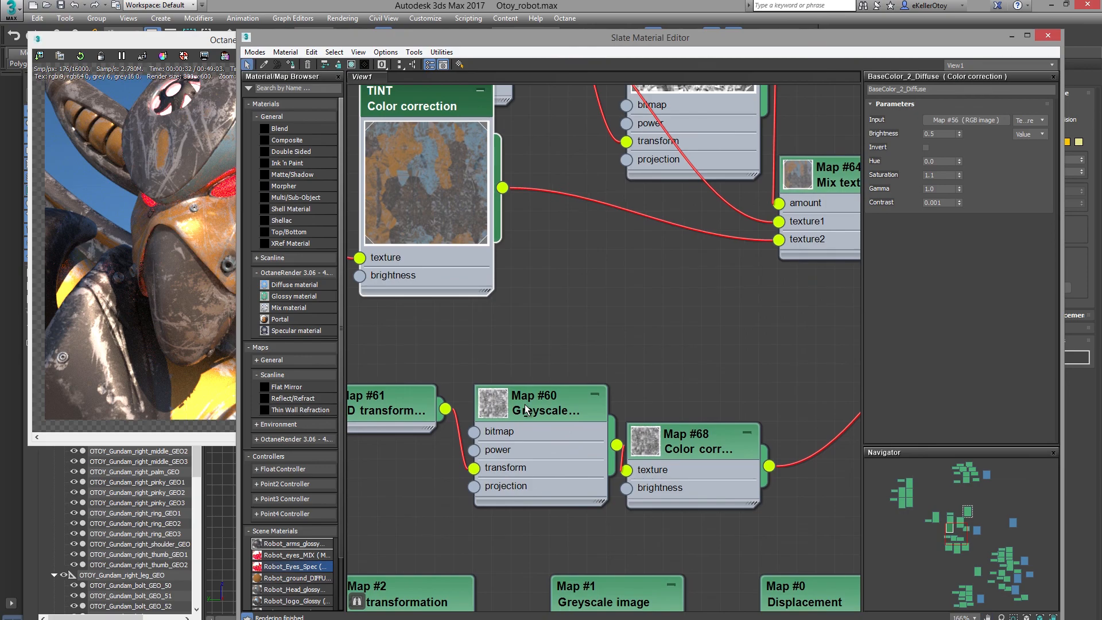
{"action": "double_click", "coordinate": [489, 400]}
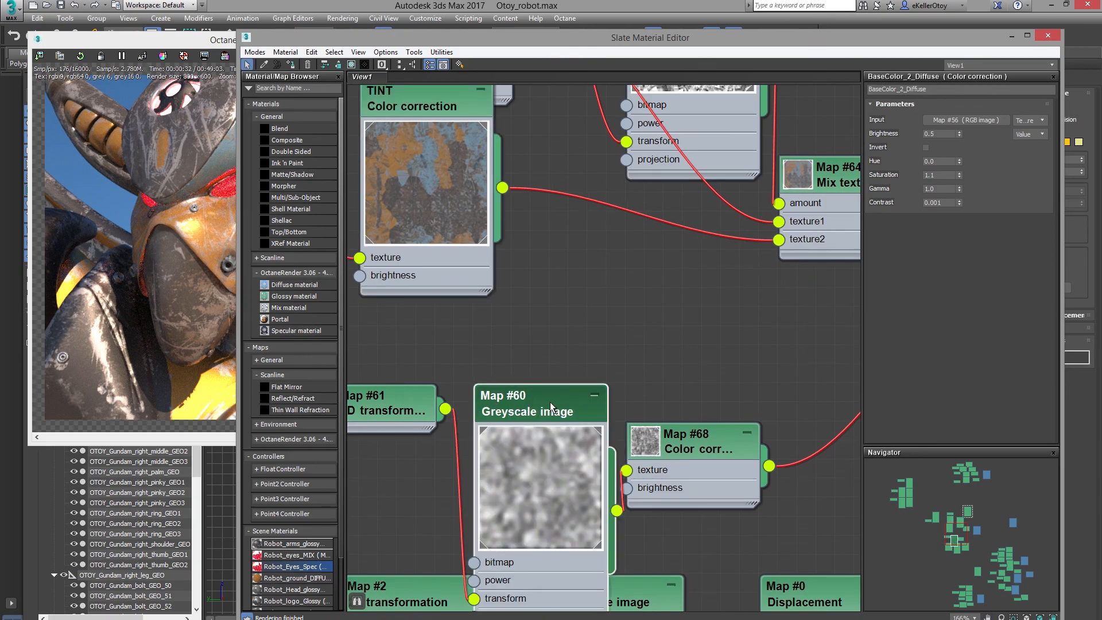
{"action": "left_click_drag", "start_coordinate": [551, 411], "coordinate": [533, 353]}
{"action": "double_click", "coordinate": [711, 445]}
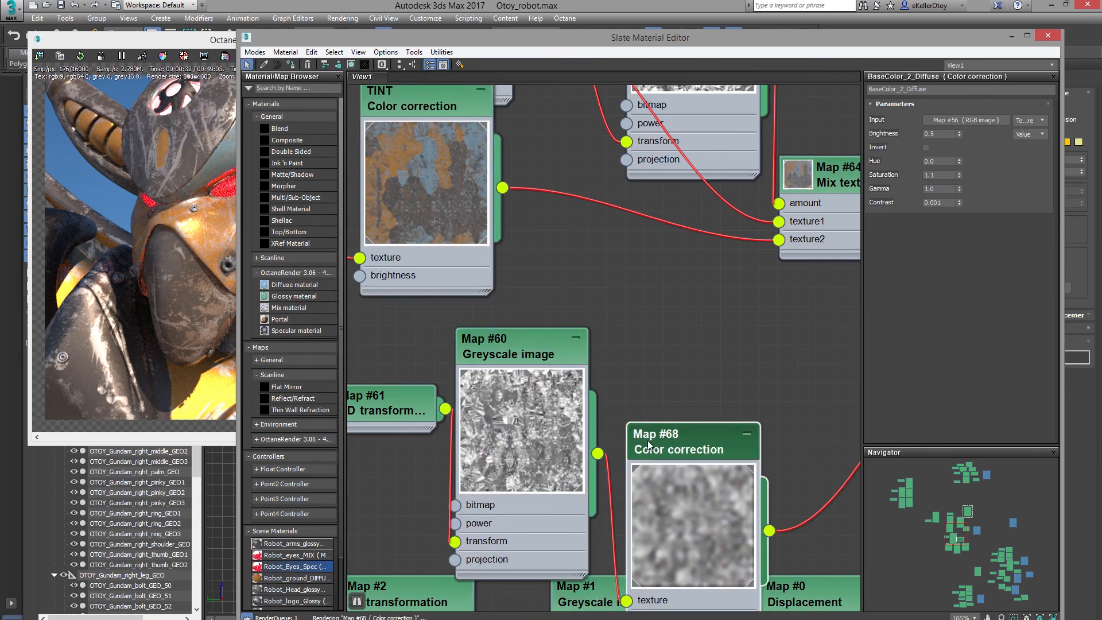
Move the Map #68 color correction up beside Map #60, and inspect its parameters and its connection to the glossy material's roughness input
{"action": "left_click_drag", "start_coordinate": [700, 425], "coordinate": [719, 329]}
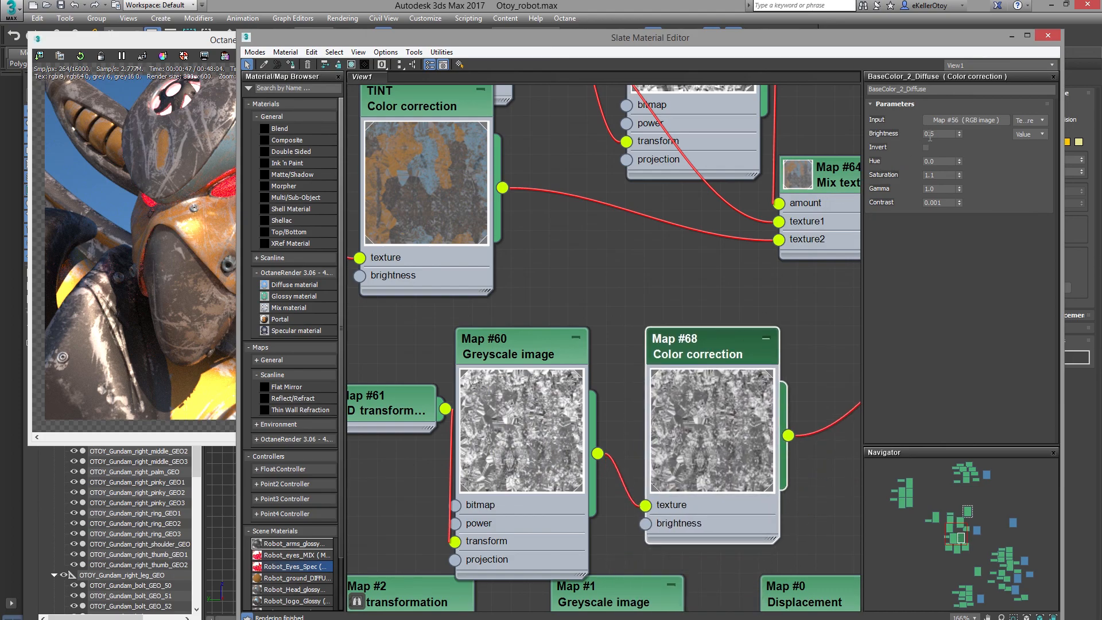
{"action": "double_click", "coordinate": [721, 347]}
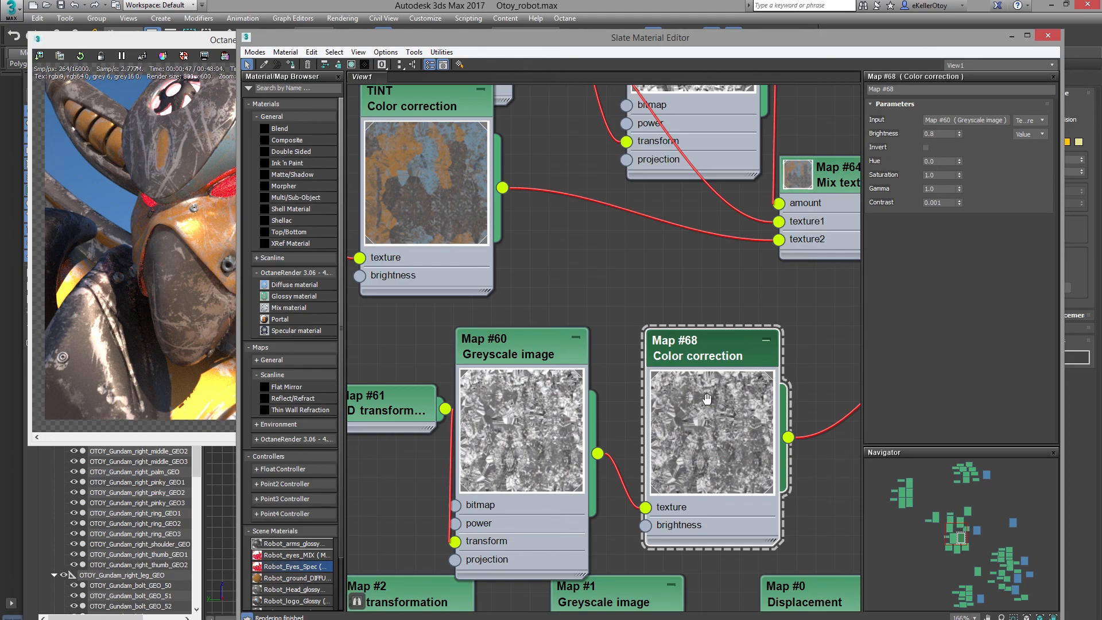
{"action": "middle_click_drag", "start_coordinate": [706, 397], "coordinate": [519, 428]}
{"action": "scroll", "coordinate": [660, 379], "scroll_direction": "up", "scroll_amount": 1}
{"action": "middle_click_drag", "start_coordinate": [664, 374], "coordinate": [520, 418]}
{"action": "middle_click_drag", "start_coordinate": [681, 371], "coordinate": [593, 396]}
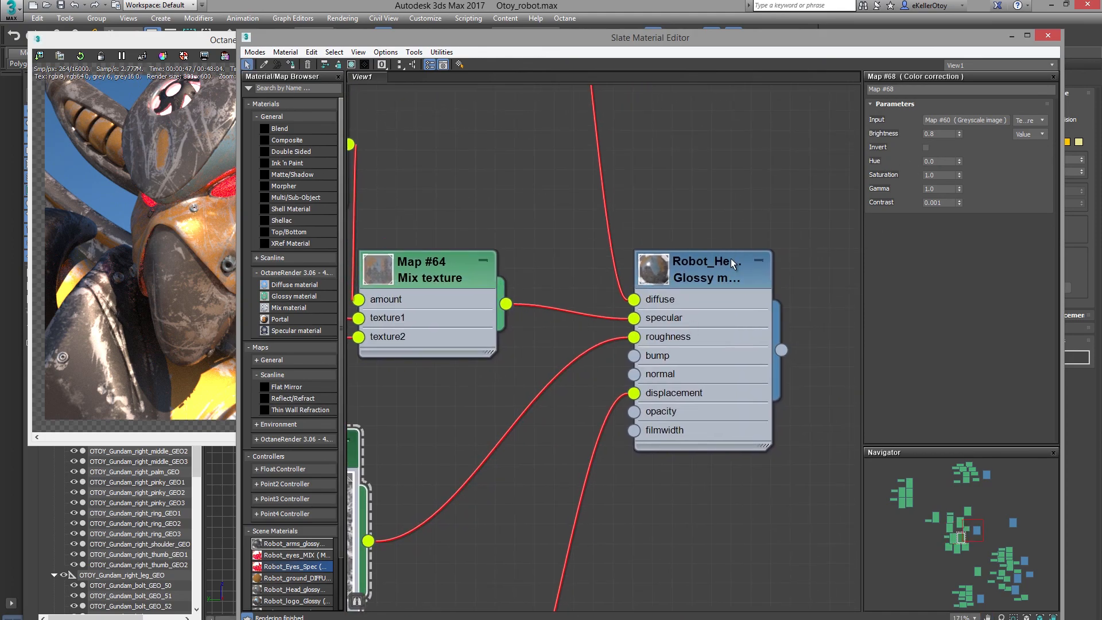
Examine the Map #1 and Map #0 displacement branch, and bring the OctaneRender viewport forward to inspect the rendered robot head
{"action": "middle_click_drag", "start_coordinate": [681, 398], "coordinate": [778, 237]}
{"action": "scroll", "coordinate": [688, 343], "scroll_direction": "down", "scroll_amount": 2}
{"action": "middle_click_drag", "start_coordinate": [706, 310], "coordinate": [798, 254]}
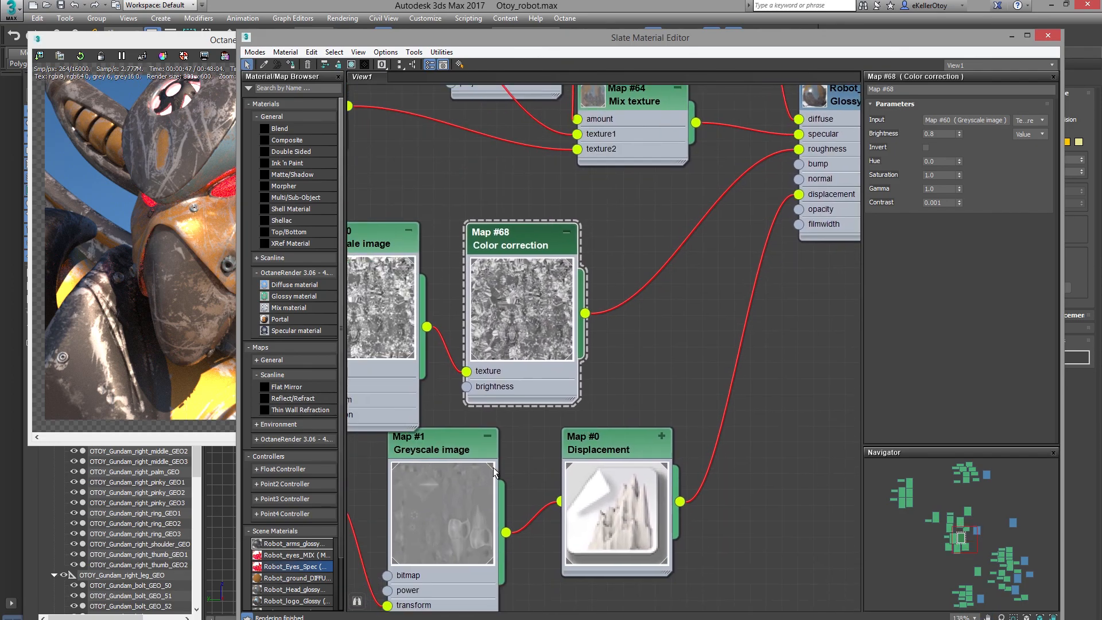
{"action": "left_click", "coordinate": [207, 42]}
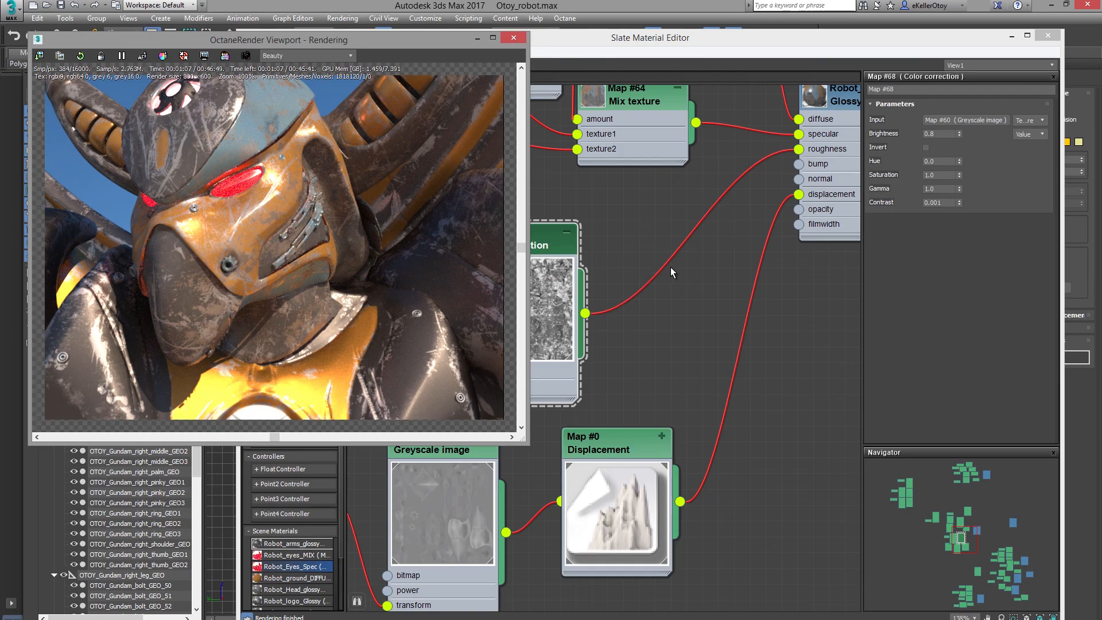
Return to the Slate Material Editor and show the head glossy material's whole node network
{"action": "left_click", "coordinate": [788, 262]}
{"action": "scroll", "coordinate": [746, 258], "scroll_direction": "down", "scroll_amount": 5}
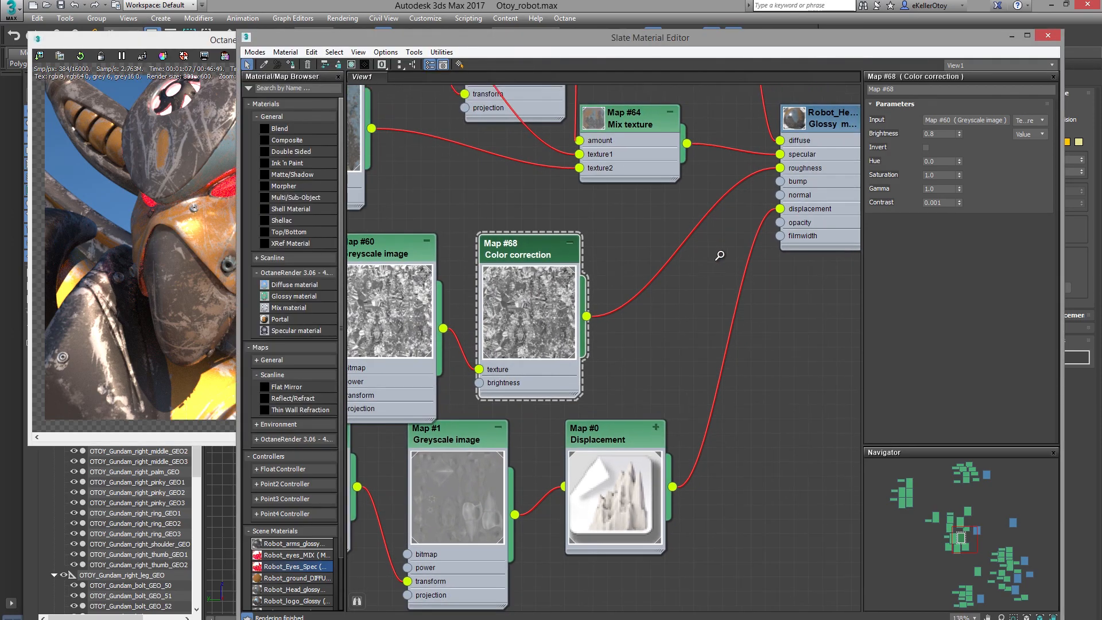
{"action": "middle_click_drag", "start_coordinate": [613, 286], "coordinate": [612, 312]}
{"action": "scroll", "coordinate": [632, 316], "scroll_direction": "up", "scroll_amount": 1}
{"action": "scroll", "coordinate": [605, 305], "scroll_direction": "up", "scroll_amount": 1}
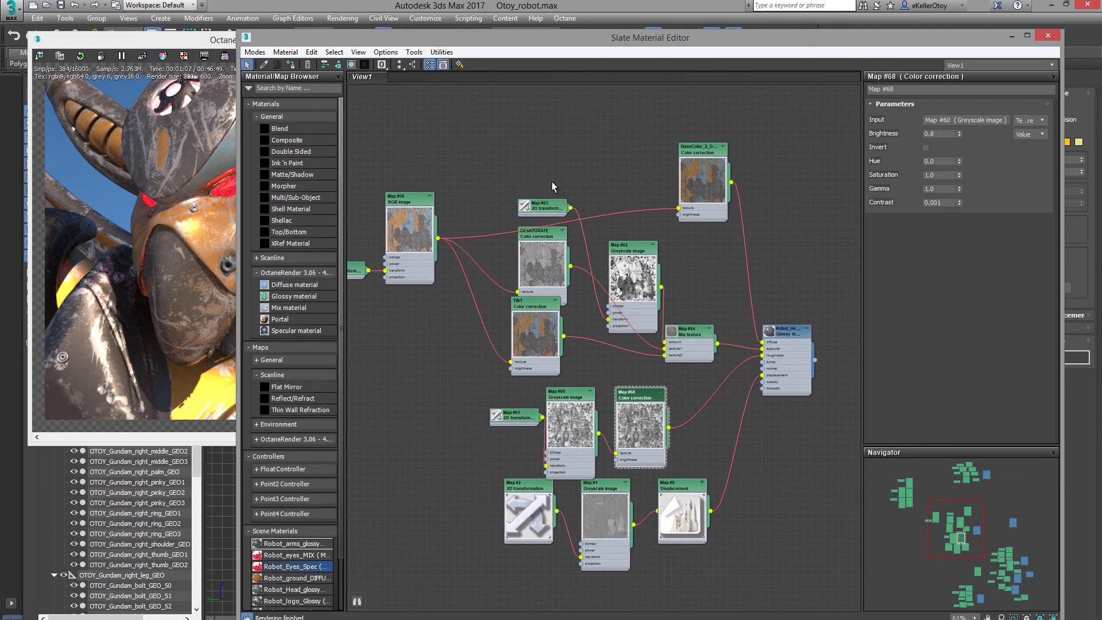